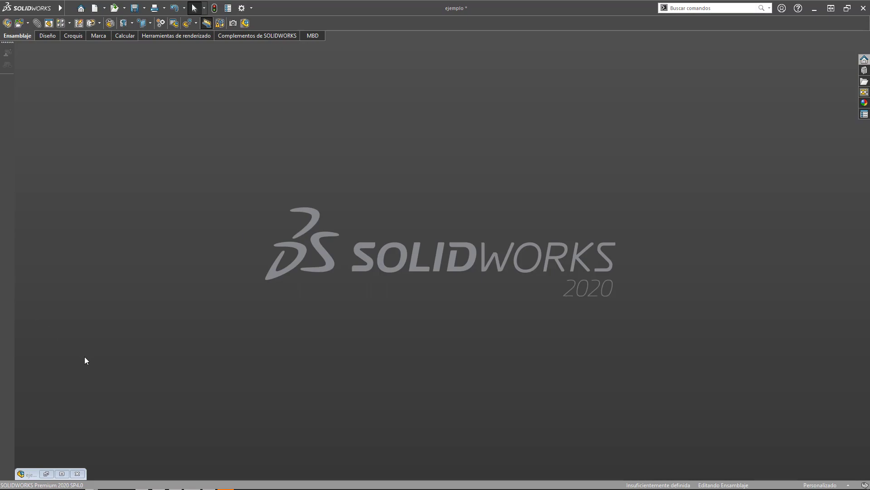
Restore the minimized ejemplo assembly window and clear the current part selection
{"action": "left_click", "coordinate": [46, 474]}
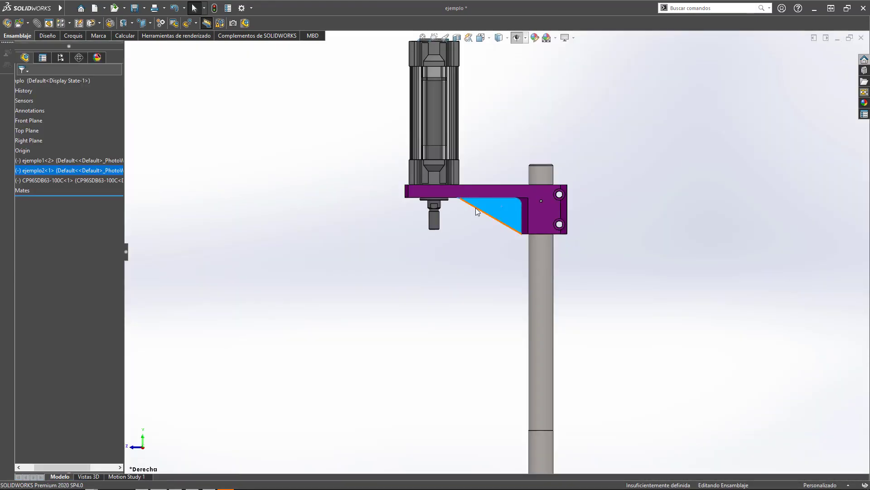
{"action": "scroll", "coordinate": [480, 206], "scroll_direction": "down", "scroll_amount": 3}
{"action": "scroll", "coordinate": [513, 226], "scroll_direction": "up", "scroll_amount": 3}
{"action": "scroll", "coordinate": [549, 227], "scroll_direction": "down", "scroll_amount": 4}
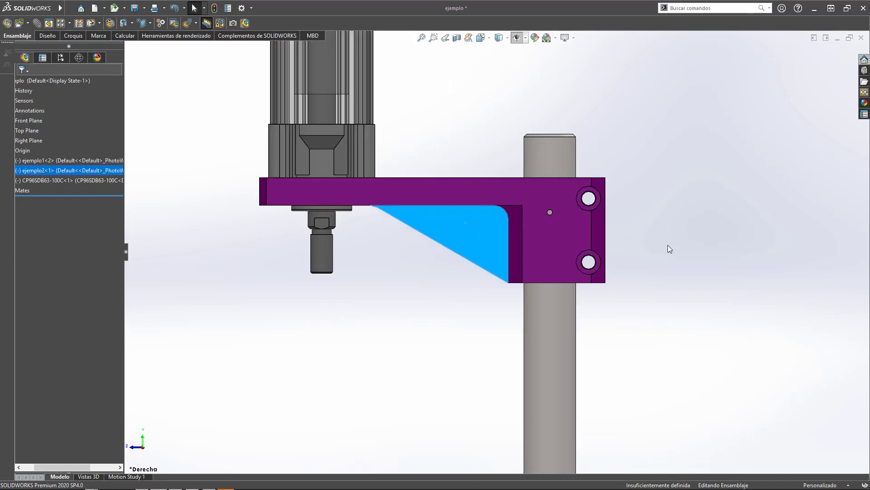
{"action": "left_click", "coordinate": [579, 335]}
{"action": "scroll", "coordinate": [580, 335], "scroll_direction": "up", "scroll_amount": 3}
{"action": "scroll", "coordinate": [535, 311], "scroll_direction": "down", "scroll_amount": 1}
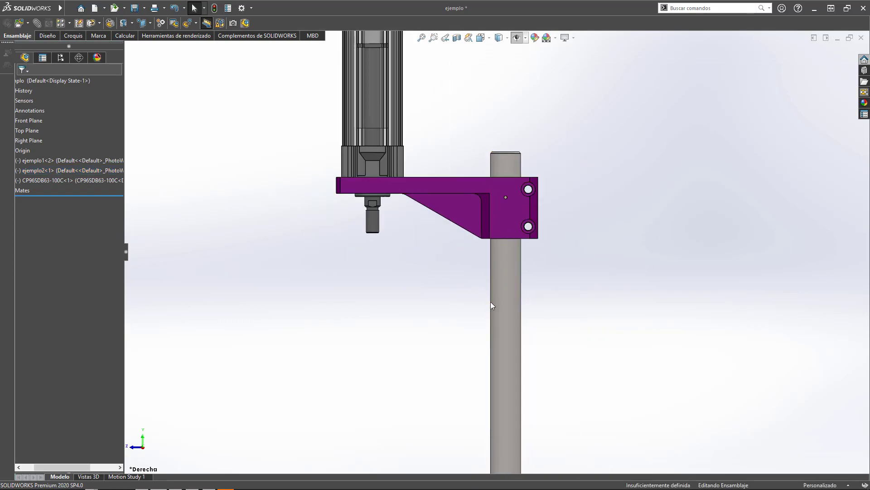
Select the grey pillar and orbit into a 3-D view of bracket and pillar
{"action": "left_click", "coordinate": [499, 285]}
{"action": "scroll", "coordinate": [503, 214], "scroll_direction": "down", "scroll_amount": 4}
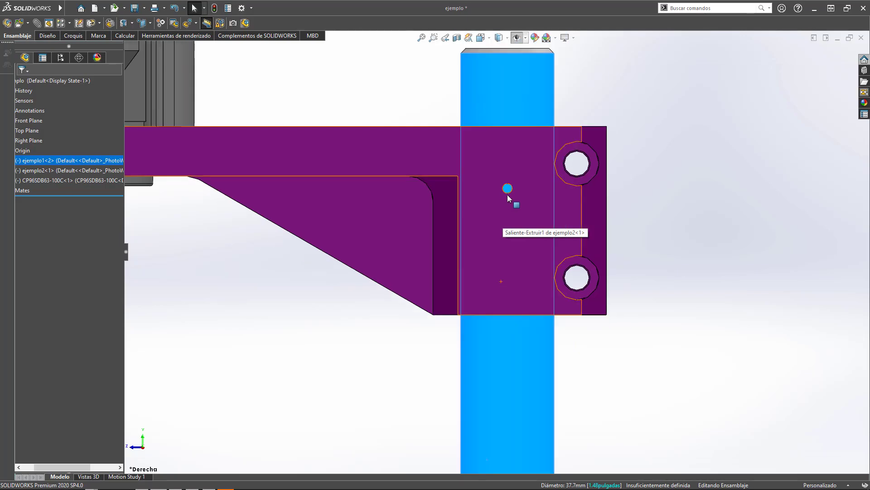
{"action": "scroll", "coordinate": [507, 195], "scroll_direction": "up", "scroll_amount": 3}
{"action": "middle_click_drag", "start_coordinate": [479, 200], "coordinate": [415, 196]}
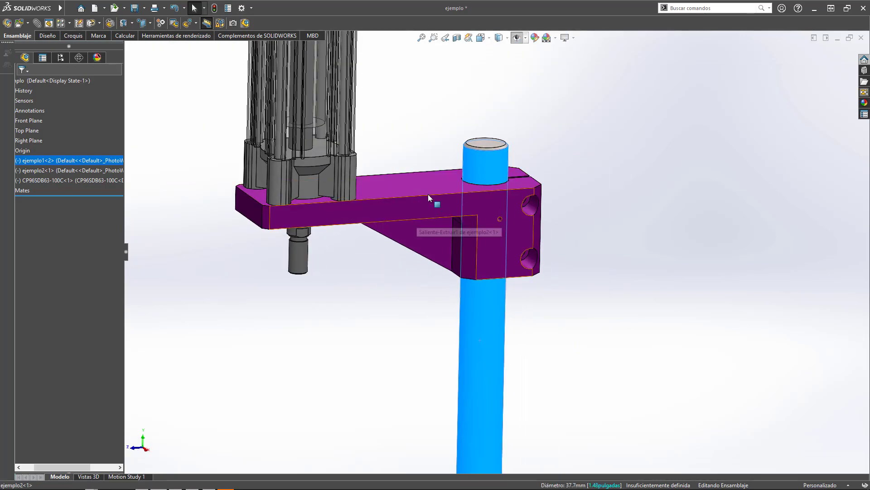
{"action": "scroll", "coordinate": [393, 191], "scroll_direction": "up", "scroll_amount": 3}
{"action": "scroll", "coordinate": [466, 210], "scroll_direction": "down", "scroll_amount": 5}
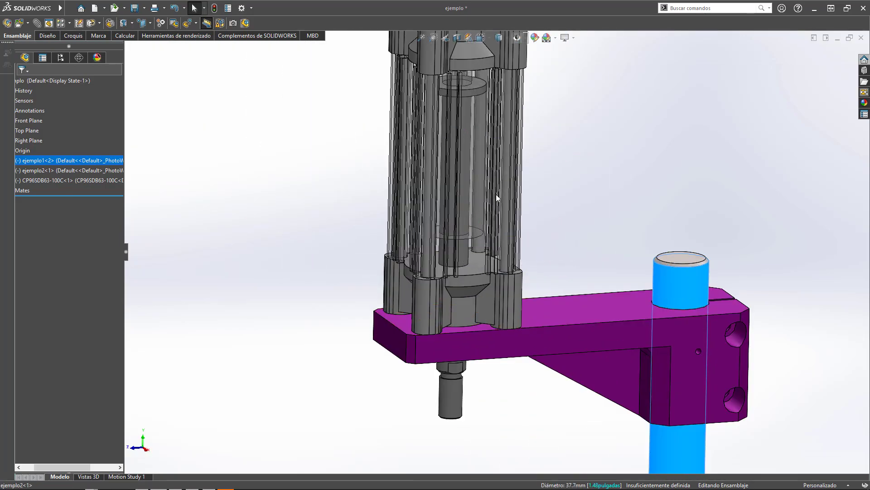
Inspect the bracket from the Front view, then from perspective, underside and upper angles
{"action": "key", "text": "ctrl+1"}
{"action": "scroll", "coordinate": [505, 172], "scroll_direction": "down", "scroll_amount": 3}
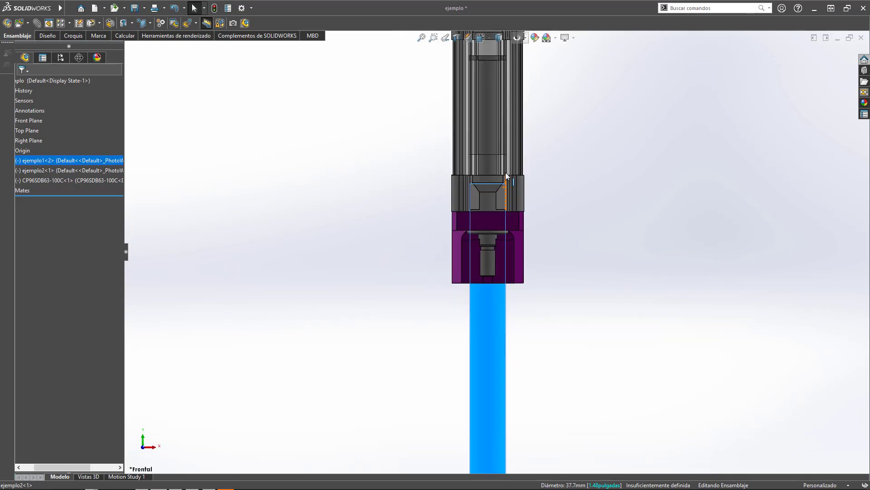
{"action": "scroll", "coordinate": [505, 173], "scroll_direction": "up", "scroll_amount": 3}
{"action": "scroll", "coordinate": [510, 172], "scroll_direction": "down", "scroll_amount": 3}
{"action": "scroll", "coordinate": [480, 203], "scroll_direction": "down", "scroll_amount": 2}
{"action": "middle_click_drag", "start_coordinate": [439, 259], "coordinate": [493, 233]}
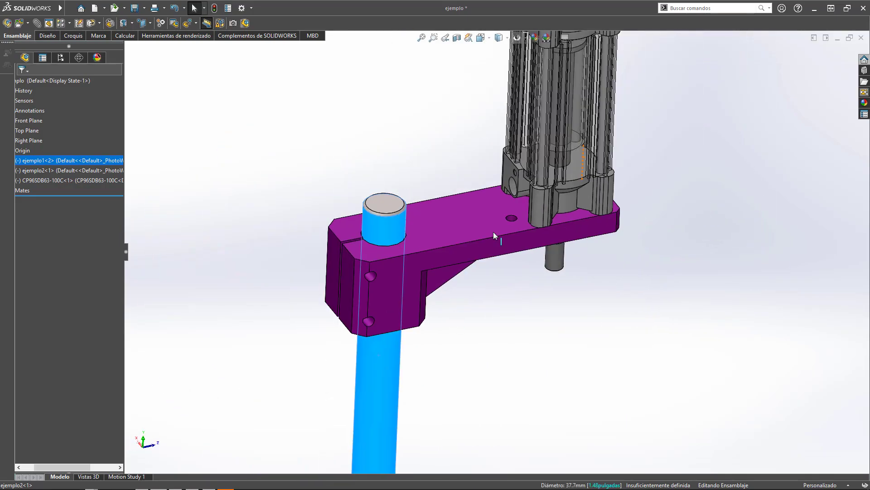
{"action": "scroll", "coordinate": [483, 226], "scroll_direction": "down", "scroll_amount": 1}
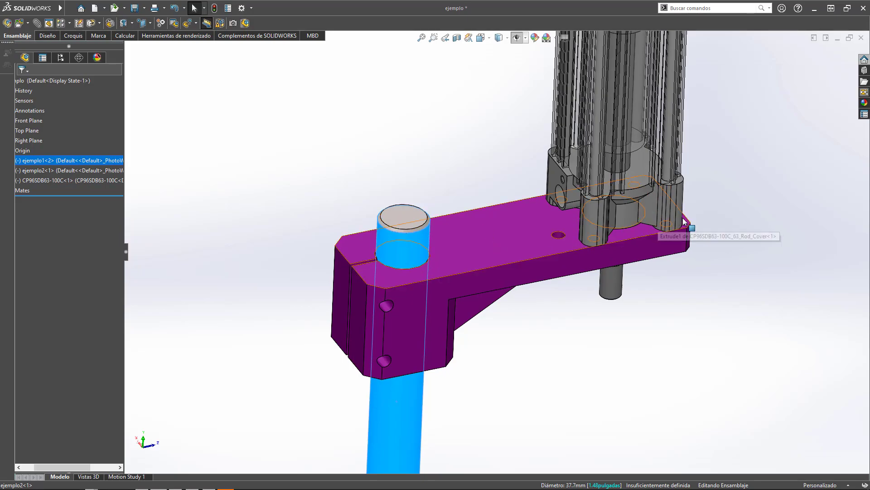
{"action": "mouse_move", "coordinate": [412, 292]}
{"action": "middle_mouse_down"}
{"action": "mouse_move", "coordinate": [408, 214]}
{"action": "mouse_move", "coordinate": [414, 408]}
{"action": "middle_mouse_up"}
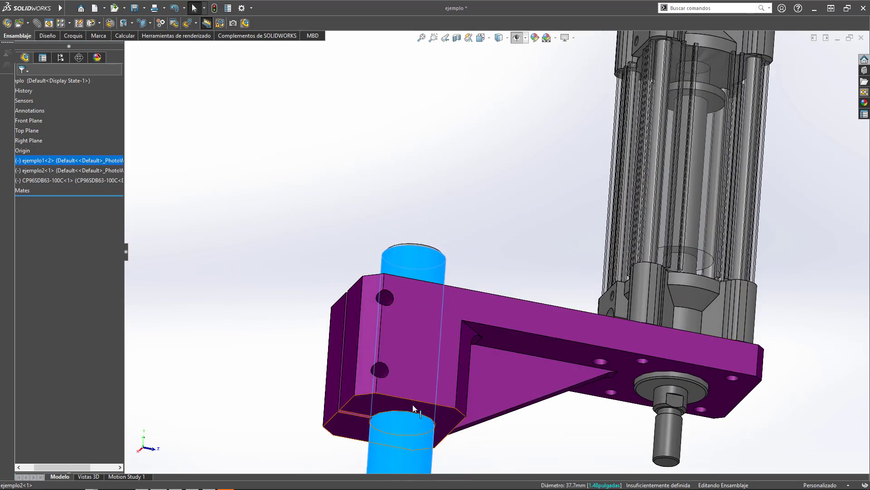
{"action": "middle_click_drag", "start_coordinate": [365, 290], "coordinate": [490, 298]}
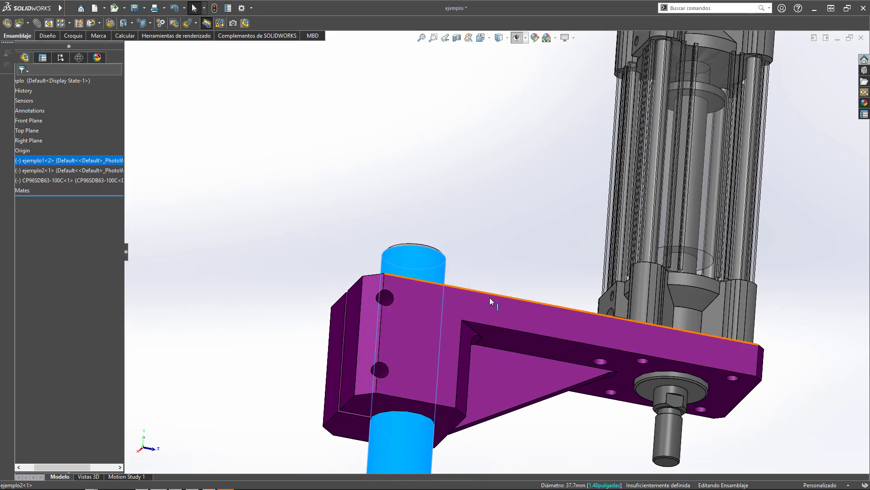
{"action": "scroll", "coordinate": [472, 380], "scroll_direction": "up", "scroll_amount": 5}
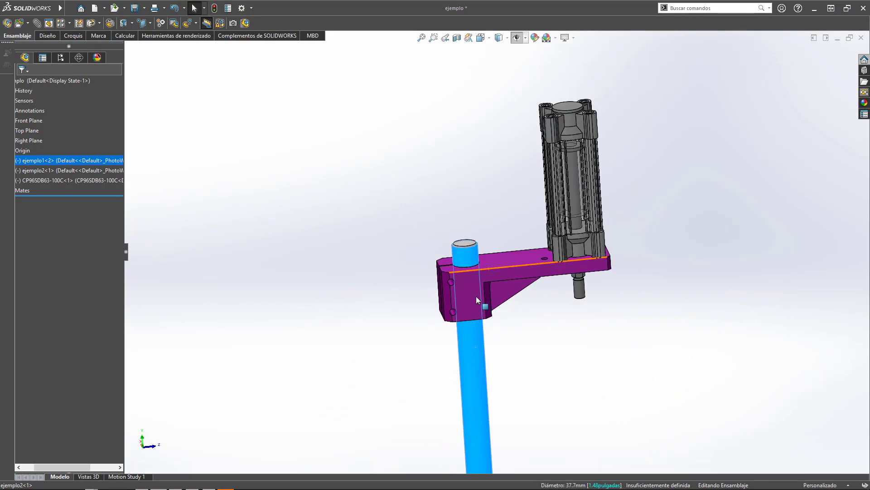
{"action": "scroll", "coordinate": [498, 299], "scroll_direction": "down", "scroll_amount": 5}
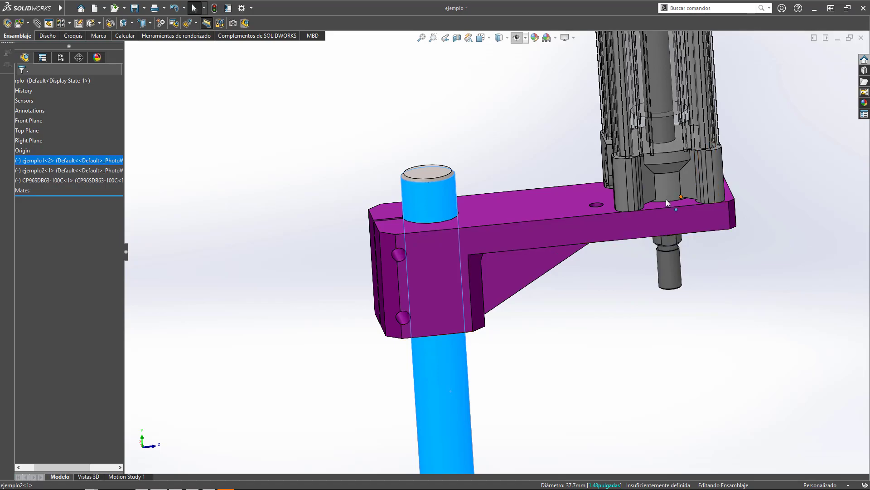
View the bracket in the Front and Left standard views, then orbit to an angled view
{"action": "key", "text": "ctrl+1"}
{"action": "key", "text": "ctrl+3"}
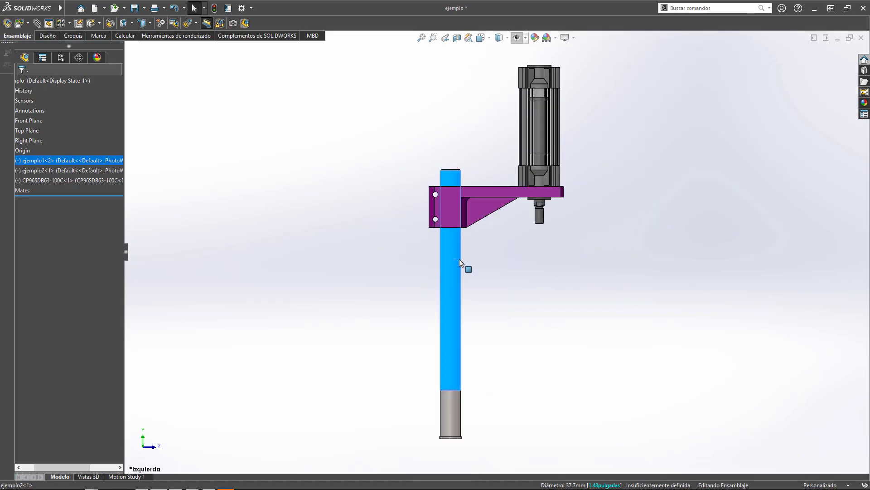
{"action": "scroll", "coordinate": [534, 174], "scroll_direction": "down", "scroll_amount": 5}
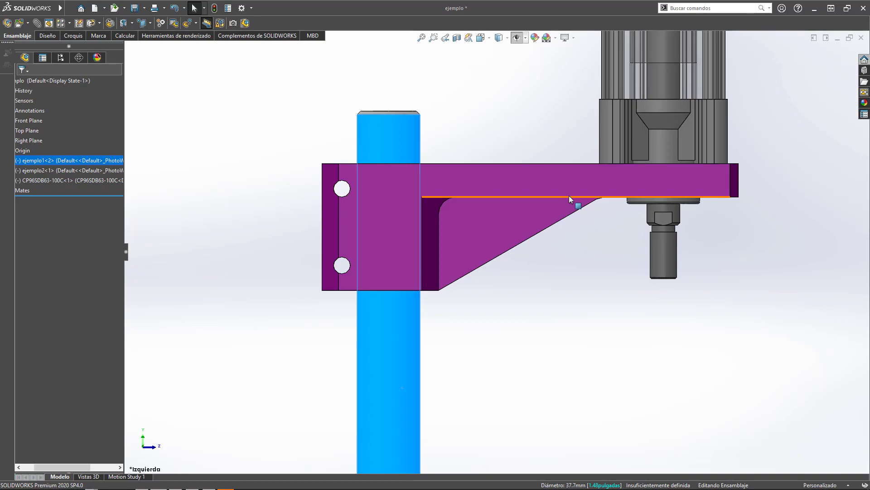
{"action": "scroll", "coordinate": [521, 213], "scroll_direction": "up", "scroll_amount": 4}
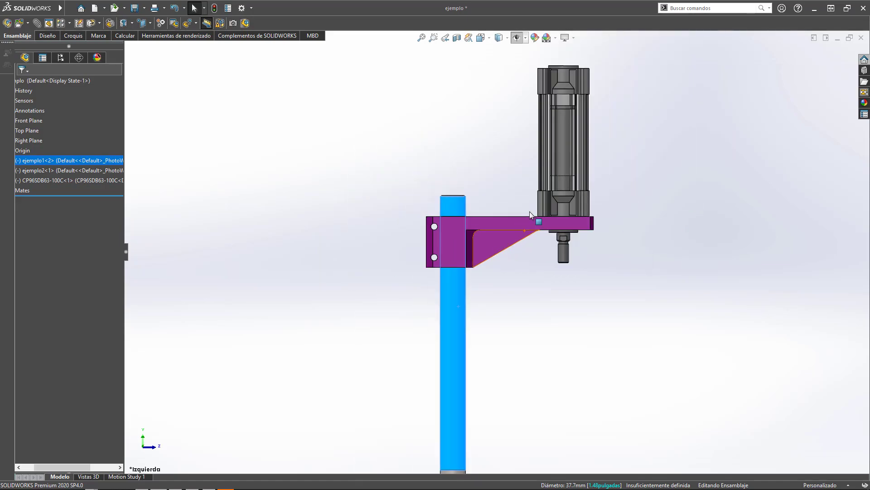
{"action": "scroll", "coordinate": [484, 231], "scroll_direction": "down", "scroll_amount": 4}
{"action": "middle_click_drag", "start_coordinate": [484, 235], "coordinate": [476, 254]}
{"action": "scroll", "coordinate": [476, 255], "scroll_direction": "down", "scroll_amount": 3}
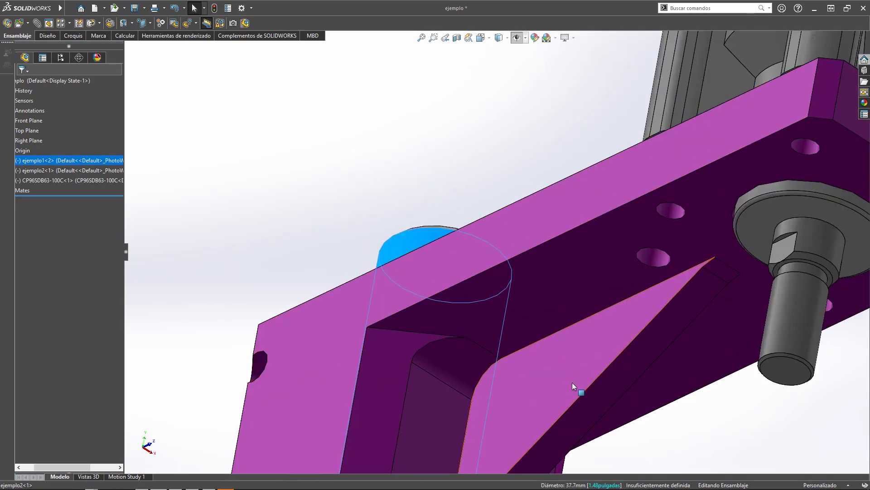
{"action": "scroll", "coordinate": [520, 331], "scroll_direction": "up", "scroll_amount": 3}
Orbit around the bracket to examine the triangular rib face and its side
{"action": "mouse_move", "coordinate": [520, 331]}
{"action": "middle_mouse_down"}
{"action": "mouse_move", "coordinate": [515, 316]}
{"action": "mouse_move", "coordinate": [382, 266]}
{"action": "mouse_move", "coordinate": [548, 279]}
{"action": "middle_mouse_up"}
{"action": "scroll", "coordinate": [515, 317], "scroll_direction": "down", "scroll_amount": 3}
{"action": "scroll", "coordinate": [491, 303], "scroll_direction": "down", "scroll_amount": 2}
{"action": "scroll", "coordinate": [547, 306], "scroll_direction": "up", "scroll_amount": 3}
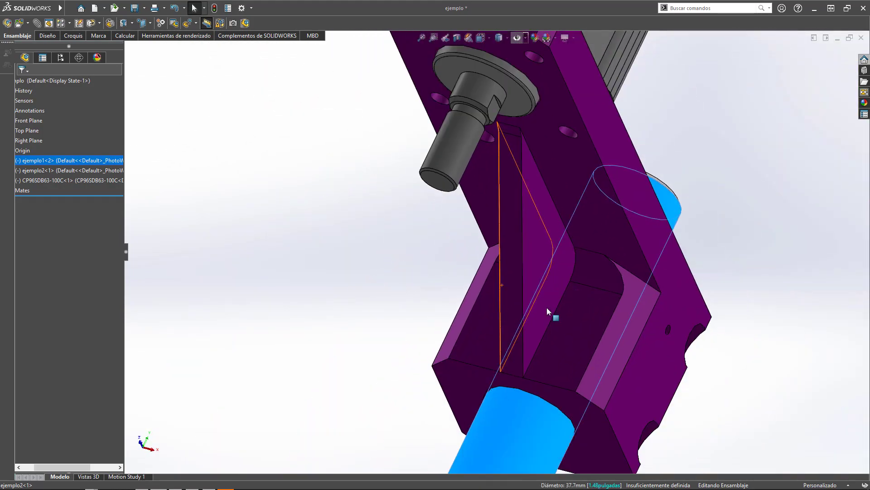
{"action": "middle_click_drag", "start_coordinate": [512, 213], "coordinate": [605, 276]}
{"action": "scroll", "coordinate": [373, 194], "scroll_direction": "down", "scroll_amount": 3}
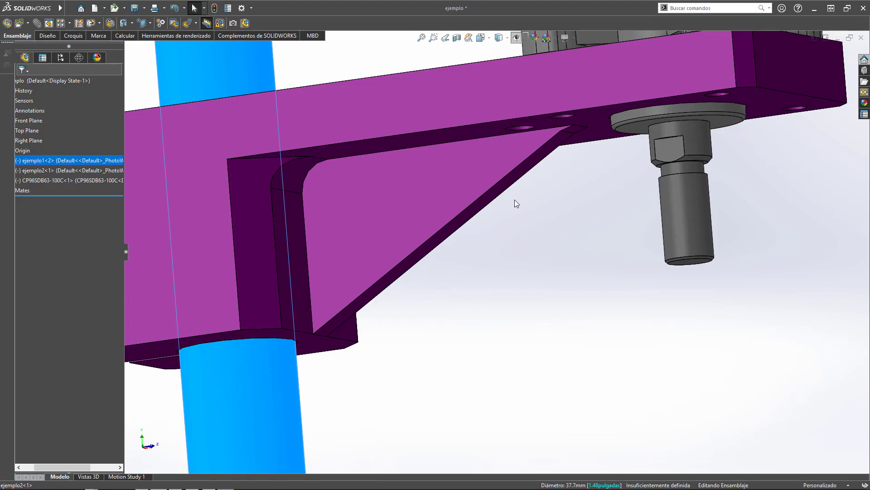
{"action": "scroll", "coordinate": [546, 224], "scroll_direction": "up", "scroll_amount": 2}
Return to the Left view and orbit to an oblique view of bracket and rib
{"action": "key", "text": "ctrl+4"}
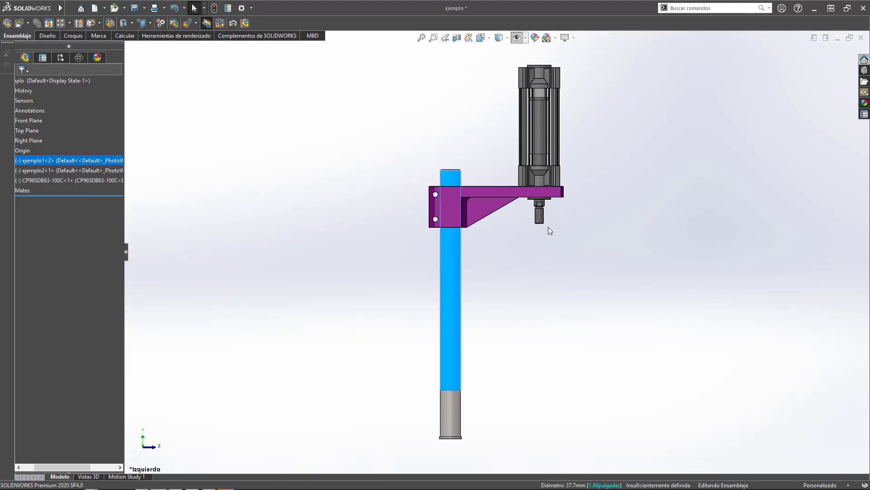
{"action": "scroll", "coordinate": [504, 203], "scroll_direction": "down", "scroll_amount": 4}
{"action": "scroll", "coordinate": [504, 203], "scroll_direction": "down", "scroll_amount": 3}
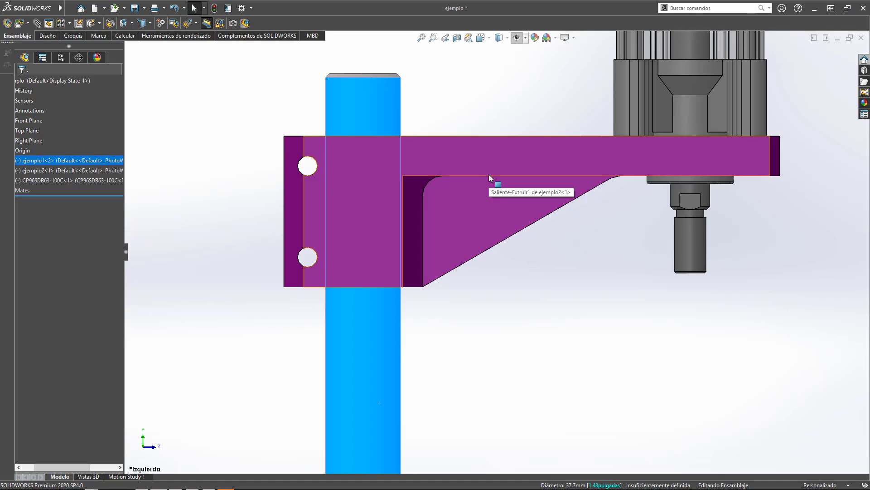
{"action": "middle_click_drag", "start_coordinate": [462, 230], "coordinate": [479, 206]}
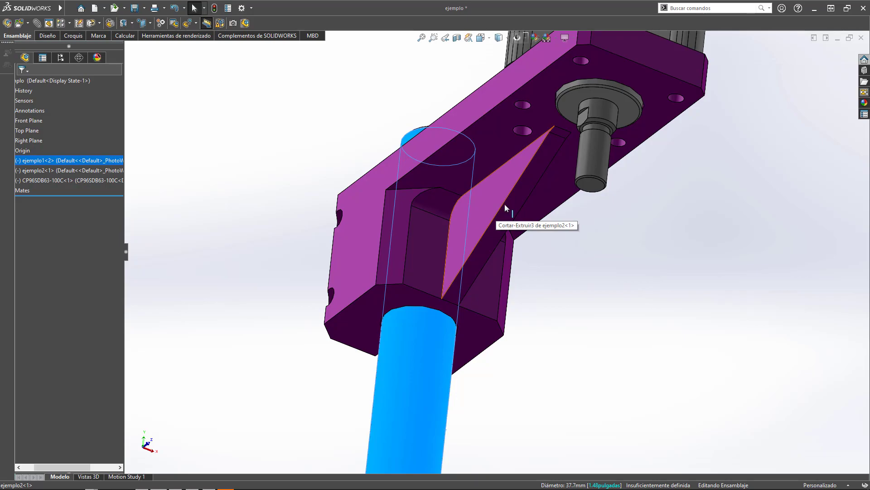
{"action": "scroll", "coordinate": [516, 245], "scroll_direction": "up", "scroll_amount": 3}
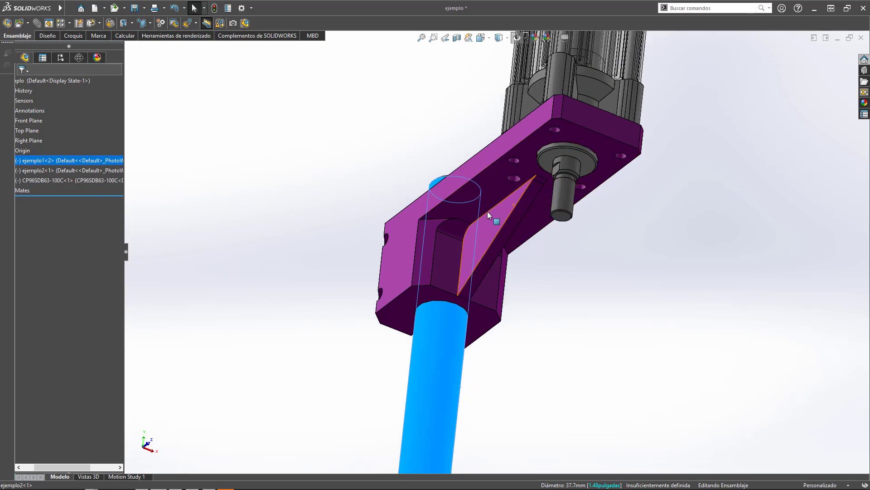
{"action": "scroll", "coordinate": [488, 212], "scroll_direction": "down", "scroll_amount": 5}
Orbit the assembly to see the cylinder top and the bracket from below
{"action": "middle_click_drag", "start_coordinate": [466, 232], "coordinate": [489, 276]}
{"action": "scroll", "coordinate": [462, 229], "scroll_direction": "down", "scroll_amount": 2}
{"action": "scroll", "coordinate": [473, 199], "scroll_direction": "up", "scroll_amount": 2}
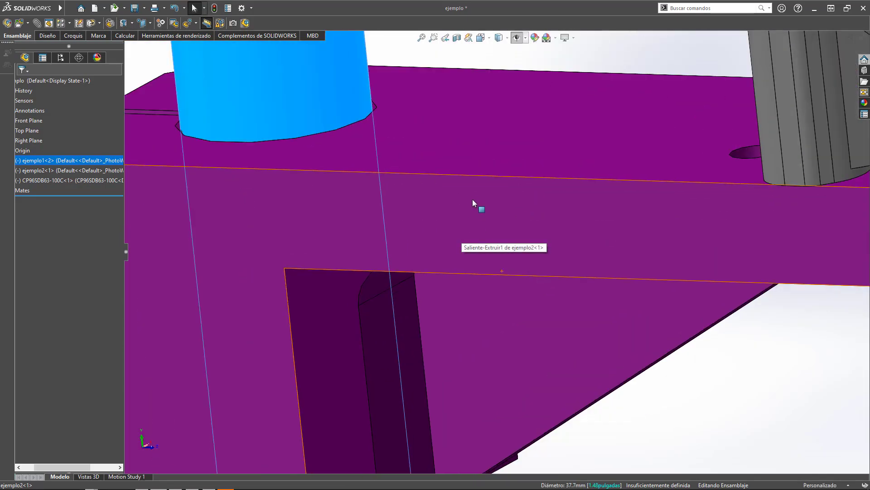
{"action": "scroll", "coordinate": [473, 199], "scroll_direction": "up", "scroll_amount": 3}
{"action": "middle_click_drag", "start_coordinate": [472, 200], "coordinate": [514, 306]}
{"action": "scroll", "coordinate": [515, 308], "scroll_direction": "down", "scroll_amount": 1}
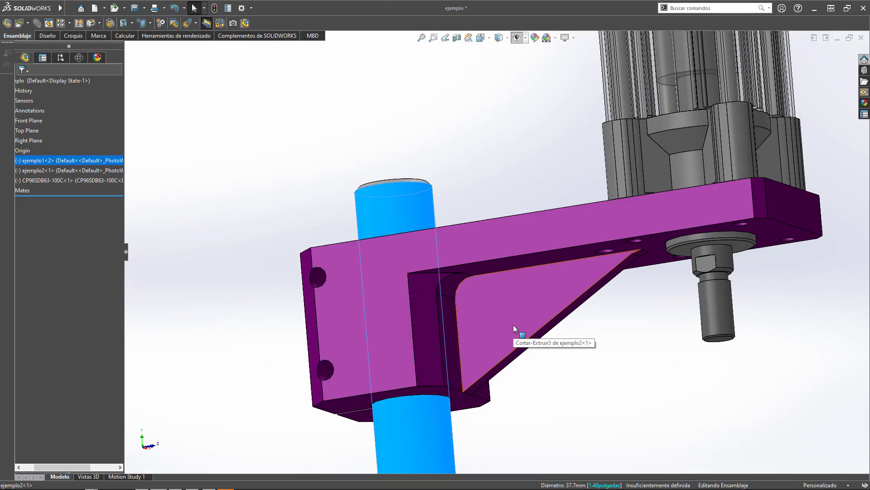
{"action": "scroll", "coordinate": [507, 336], "scroll_direction": "up", "scroll_amount": 2}
{"action": "scroll", "coordinate": [493, 299], "scroll_direction": "up", "scroll_amount": 3}
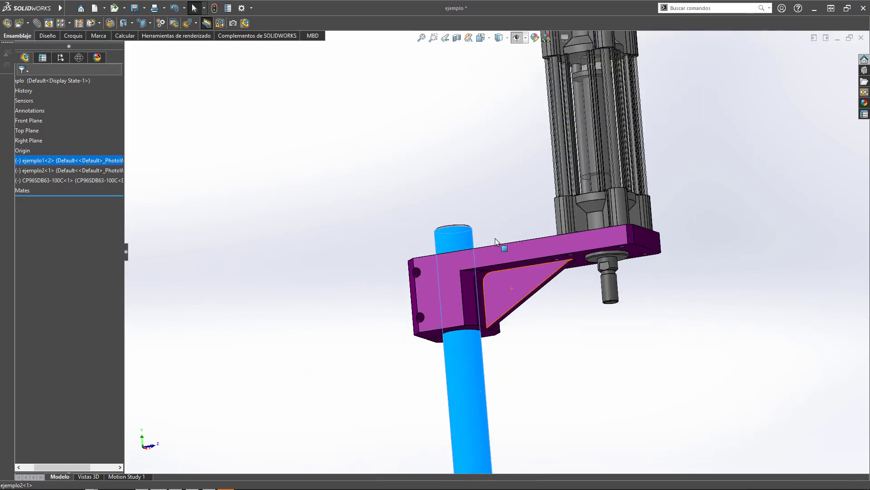
{"action": "scroll", "coordinate": [471, 272], "scroll_direction": "down", "scroll_amount": 3}
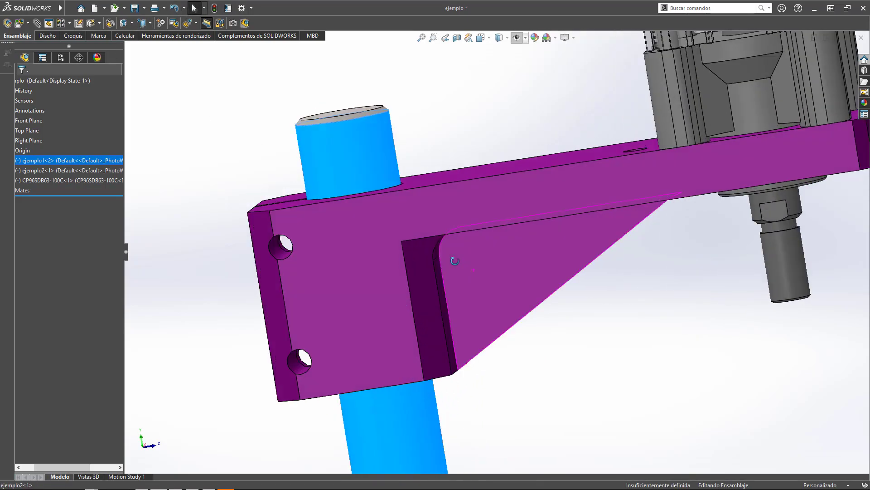
{"action": "middle_click_drag", "start_coordinate": [455, 260], "coordinate": [387, 200]}
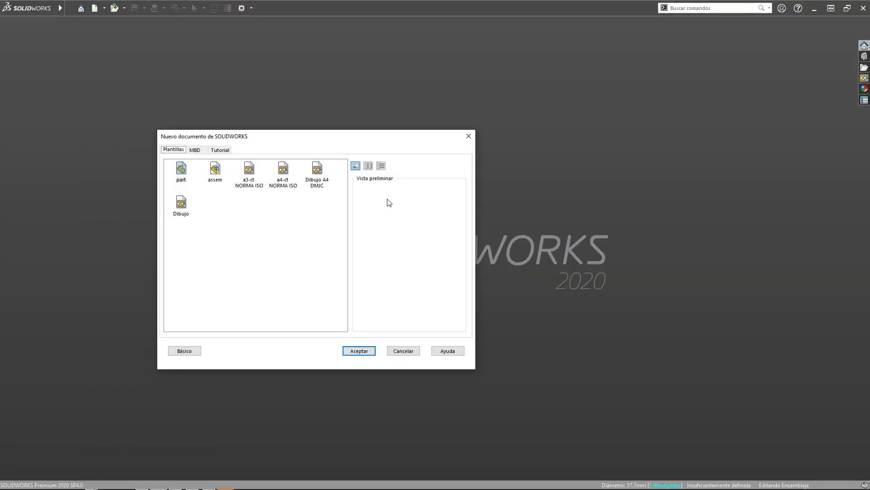
Create a new part, maximize its window, and start a sketch on the Right plane
{"action": "key", "text": "Return"}
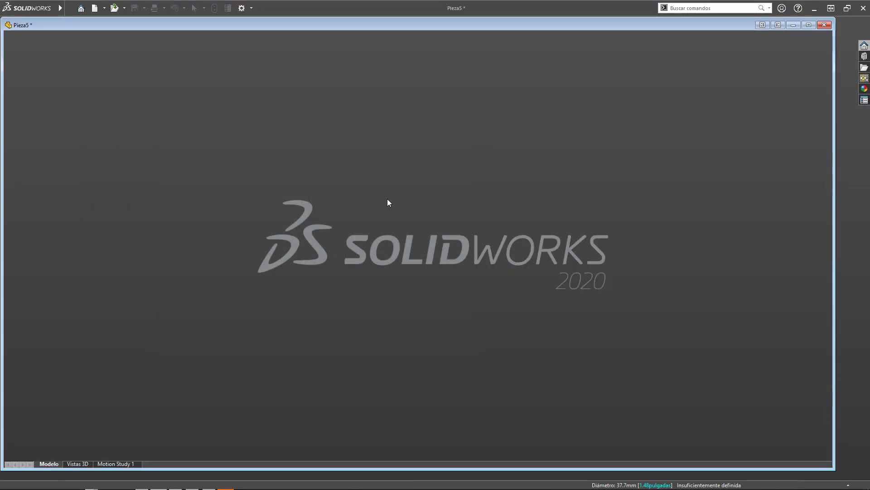
{"action": "left_click", "coordinate": [809, 49]}
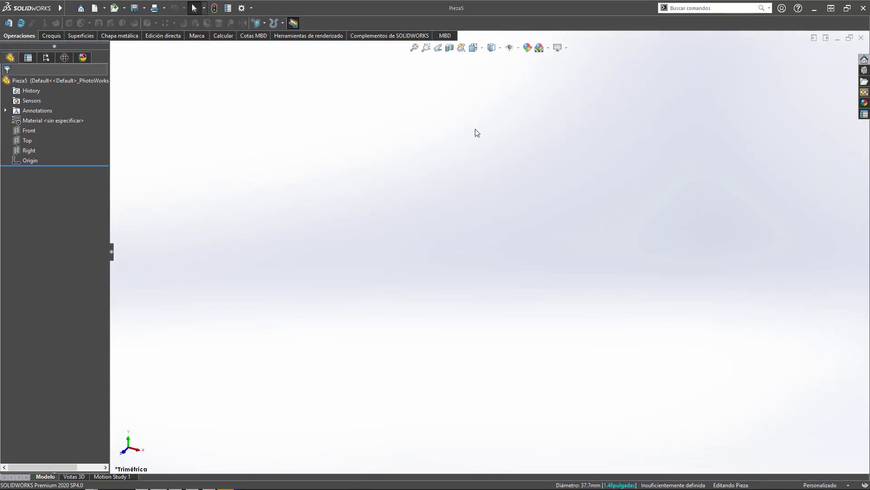
{"action": "left_click", "coordinate": [29, 150]}
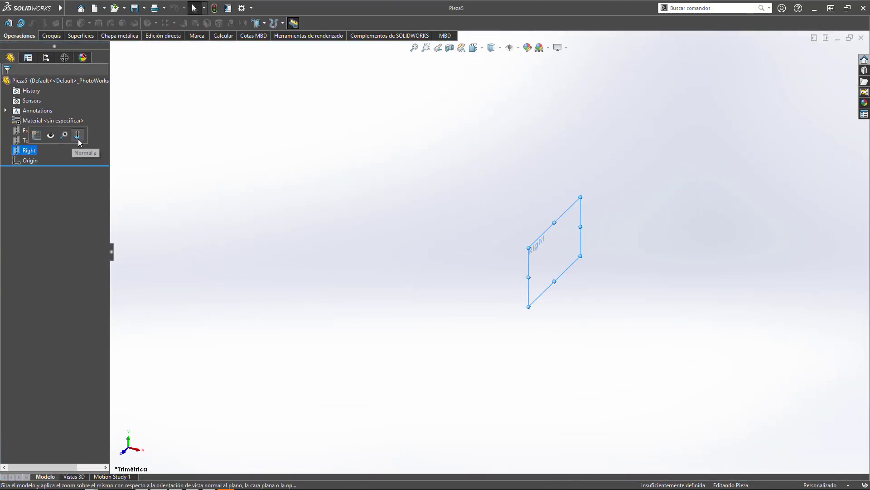
{"action": "left_click", "coordinate": [38, 135]}
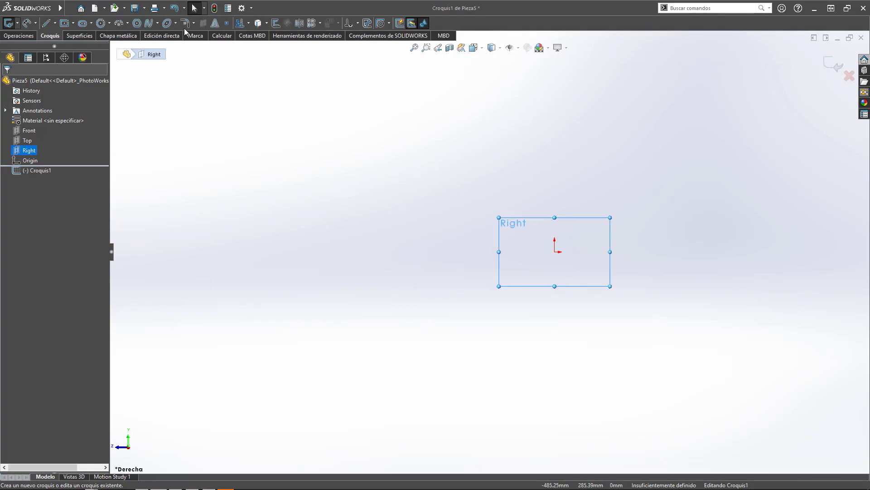
Draw horizontal and vertical lines from the origin, each 76.20 mm (3 in) long
{"action": "left_click", "coordinate": [45, 23]}
{"action": "scroll", "coordinate": [530, 270], "scroll_direction": "down", "scroll_amount": 3}
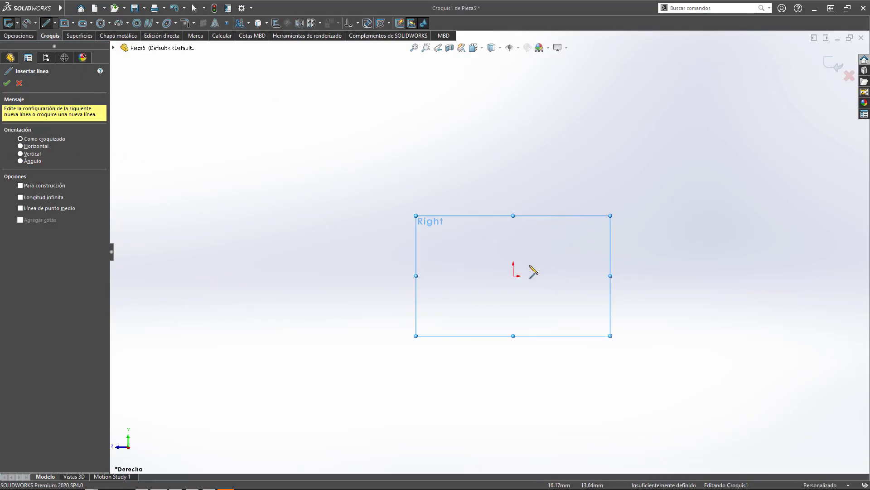
{"action": "left_click_drag", "start_coordinate": [513, 276], "coordinate": [436, 275]}
{"action": "type", "text": "3\""}
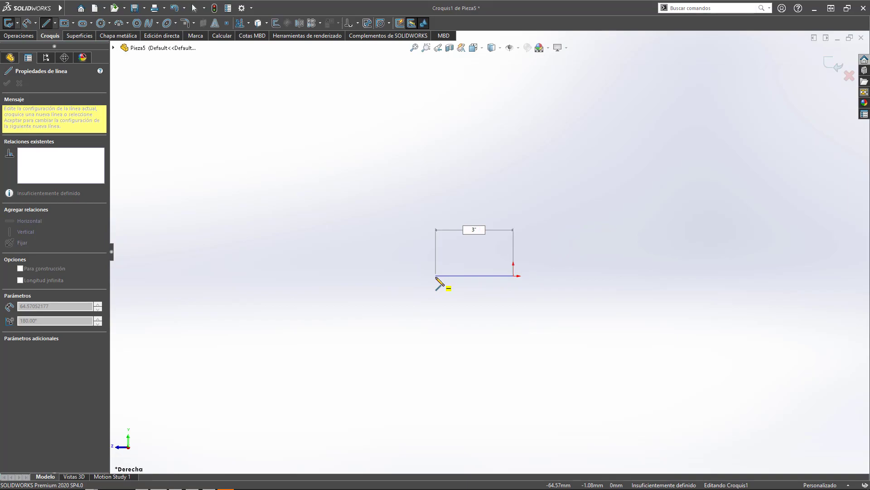
{"action": "key", "text": "Return"}
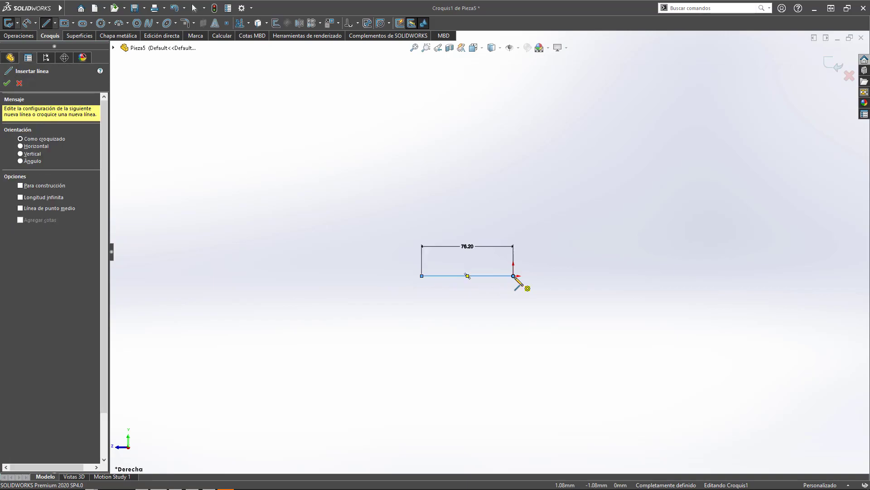
{"action": "left_click", "coordinate": [520, 285]}
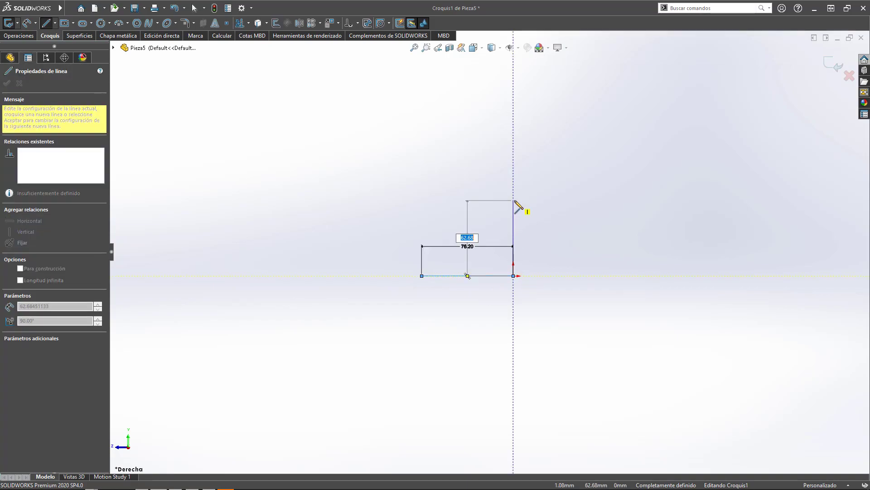
{"action": "type", "text": "76.2"}
{"action": "key", "text": "Return"}
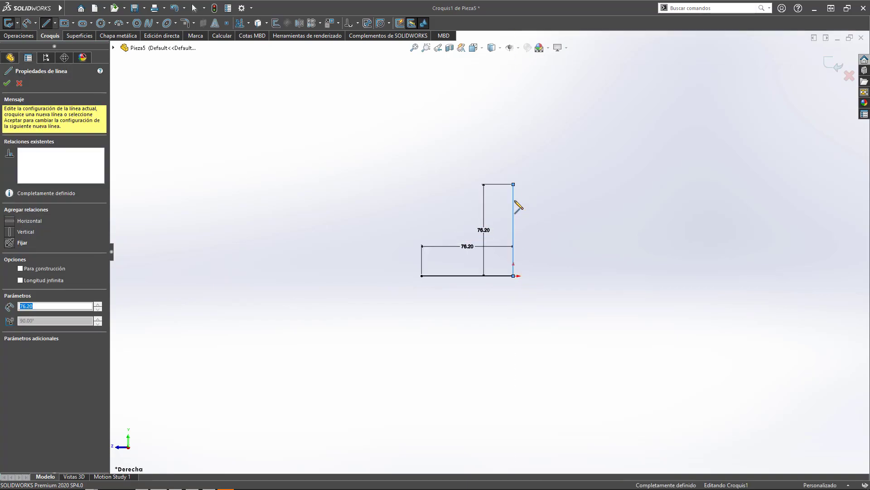
{"action": "key", "text": "Escape"}
Offset the L-shaped line chain by 1/4 in (6.35 mm) with capped line ends
{"action": "left_click", "coordinate": [266, 23]}
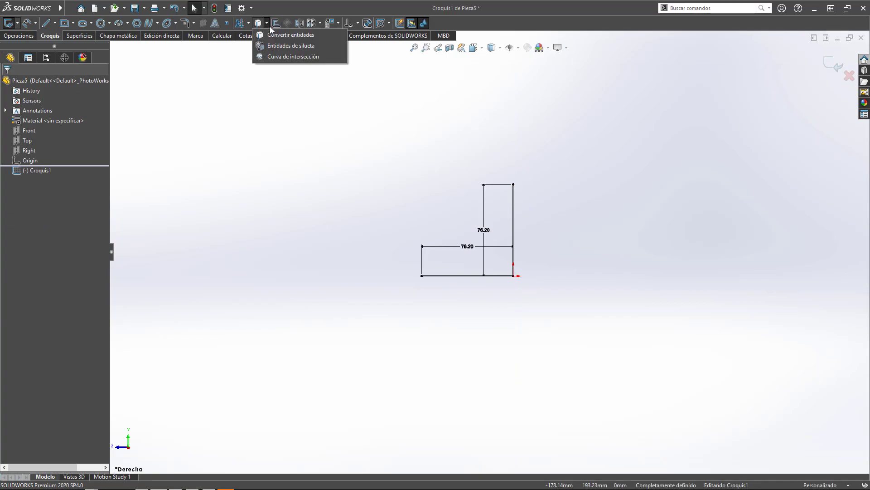
{"action": "left_click", "coordinate": [275, 23]}
{"action": "scroll", "coordinate": [496, 258], "scroll_direction": "down", "scroll_amount": 2}
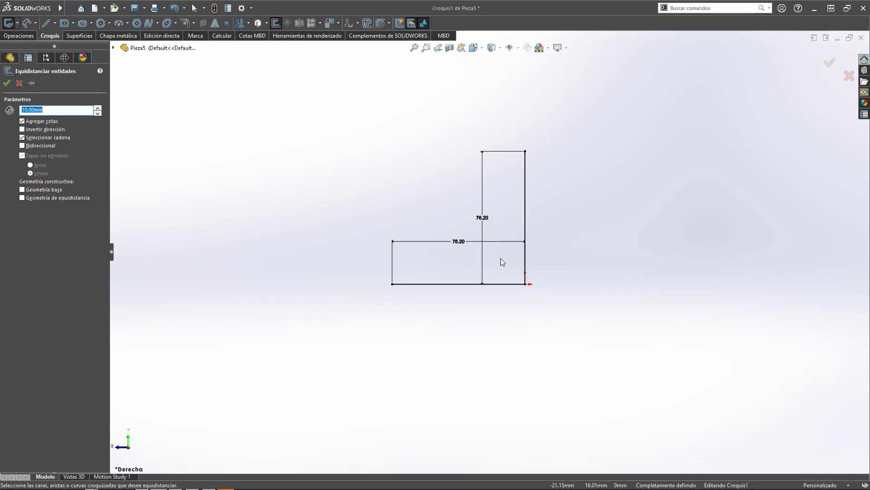
{"action": "type", "text": "1/4"}
{"action": "left_click", "coordinate": [524, 216]}
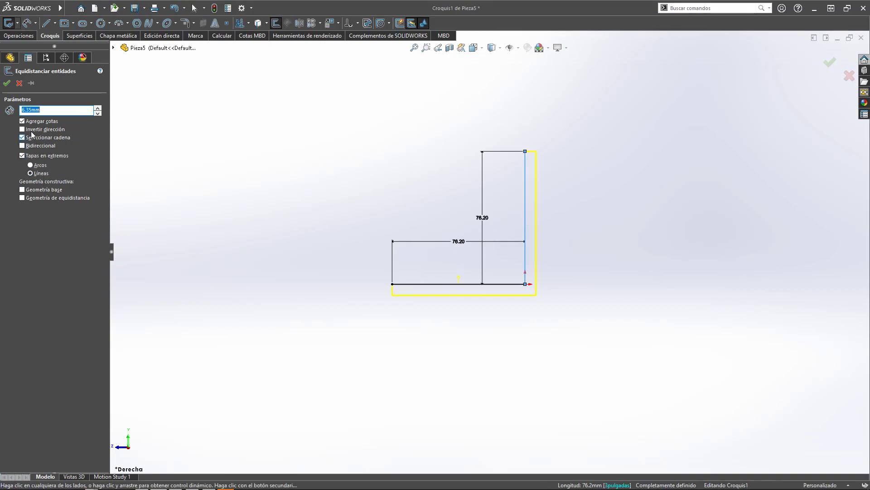
{"action": "left_click", "coordinate": [7, 83]}
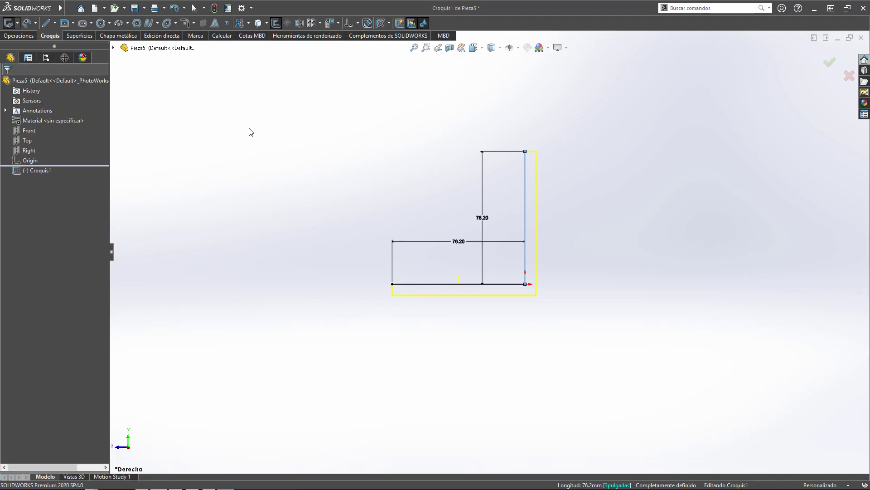
Extrude the L profile 40 mm with a Mid Plane end condition
{"action": "left_click", "coordinate": [16, 36]}
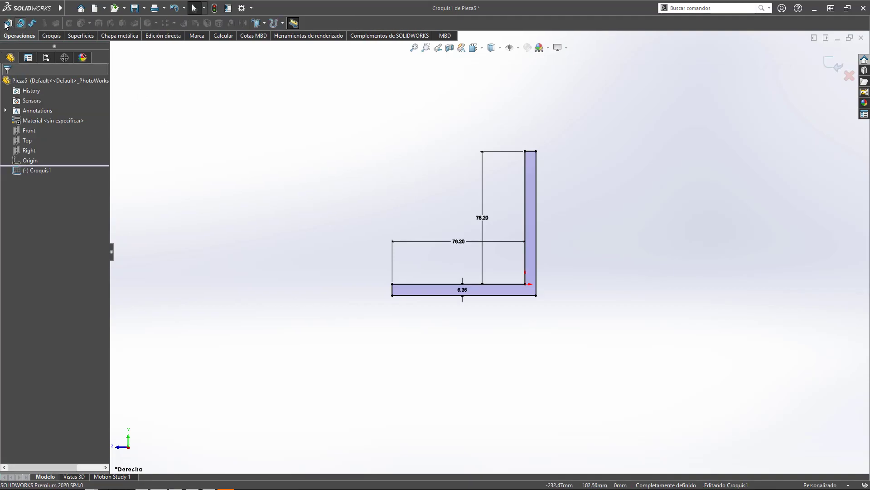
{"action": "left_click", "coordinate": [8, 23]}
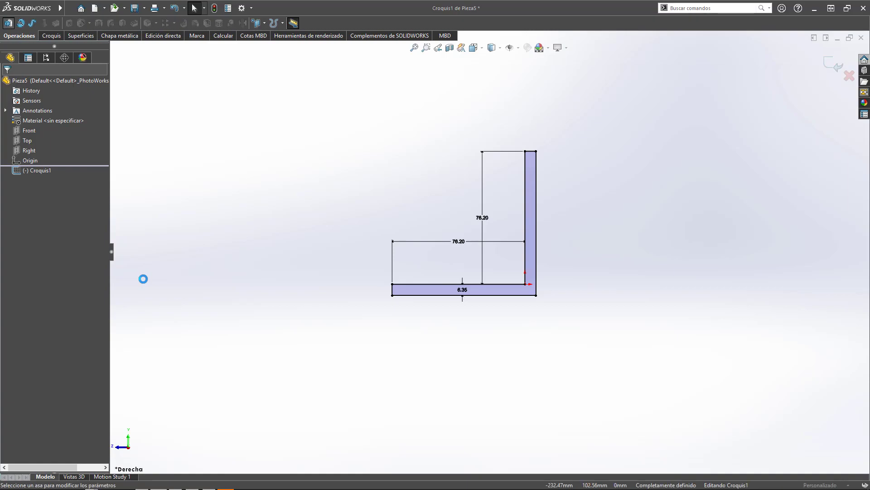
{"action": "type", "text": "40"}
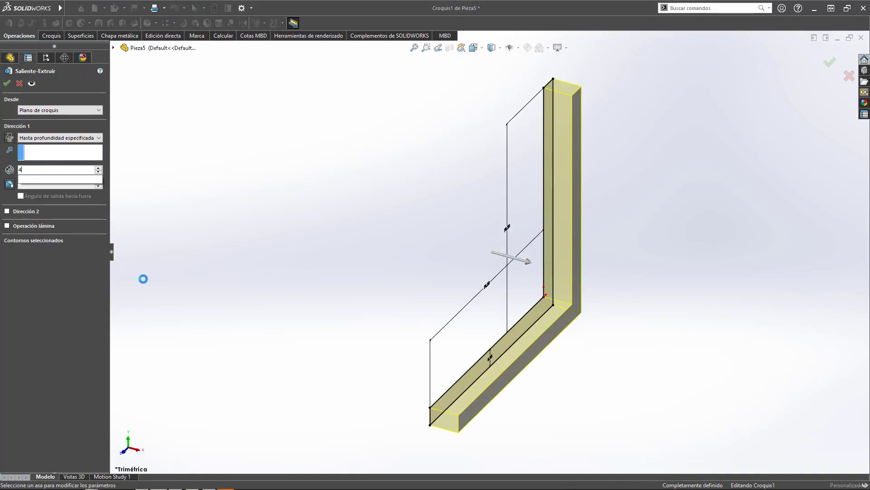
{"action": "key", "text": "Return"}
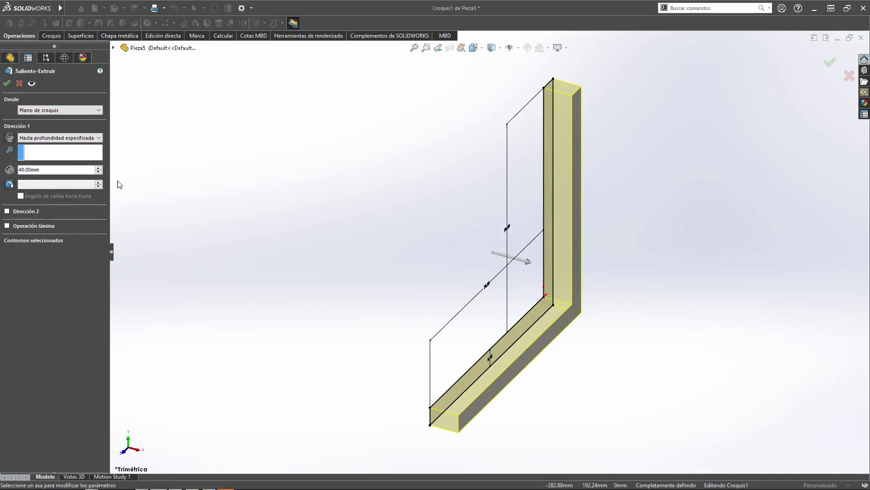
{"action": "left_click", "coordinate": [86, 137]}
{"action": "left_click", "coordinate": [59, 179]}
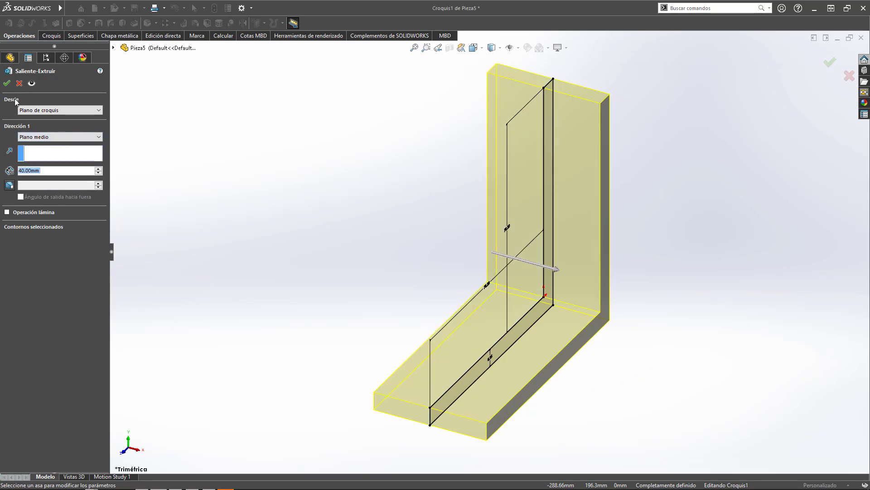
{"action": "left_click", "coordinate": [7, 85]}
{"action": "key", "text": "ctrl+1"}
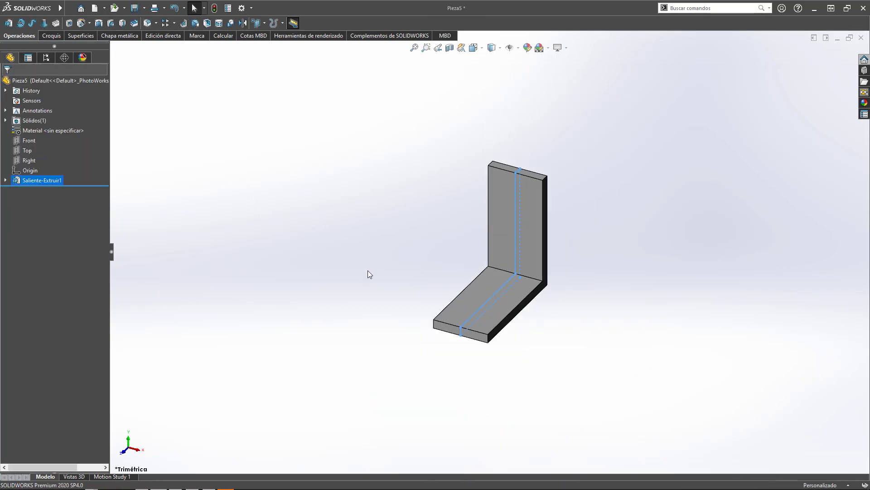
View the extruded angle from the Left side and zoom to frame its L profile
{"action": "key", "text": "ctrl+3"}
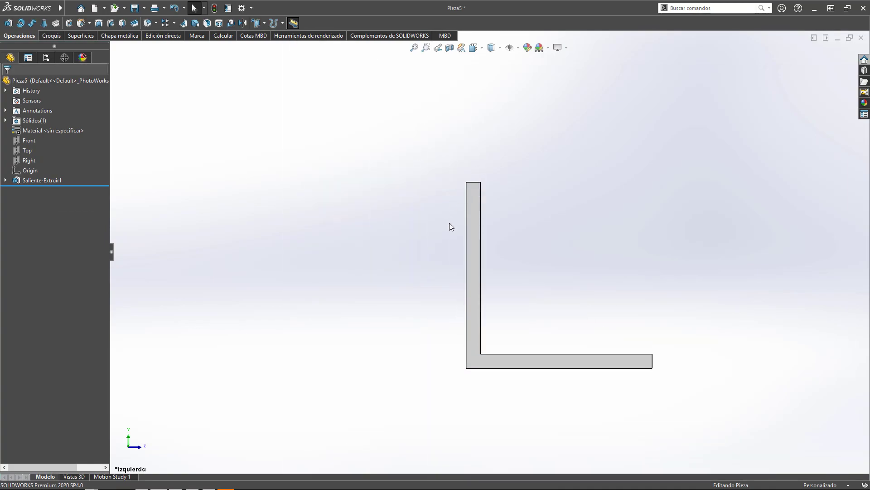
{"action": "scroll", "coordinate": [491, 231], "scroll_direction": "up", "scroll_amount": 2}
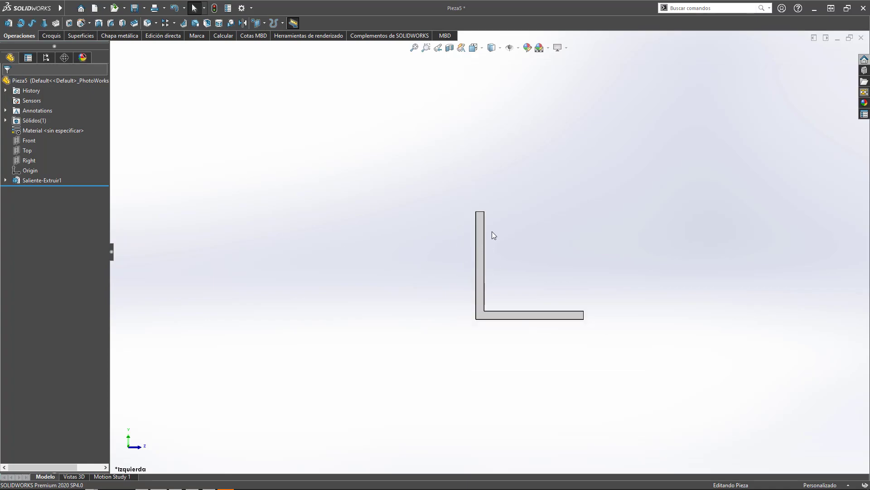
{"action": "scroll", "coordinate": [492, 231], "scroll_direction": "down", "scroll_amount": 2}
{"action": "scroll", "coordinate": [416, 231], "scroll_direction": "up", "scroll_amount": 2}
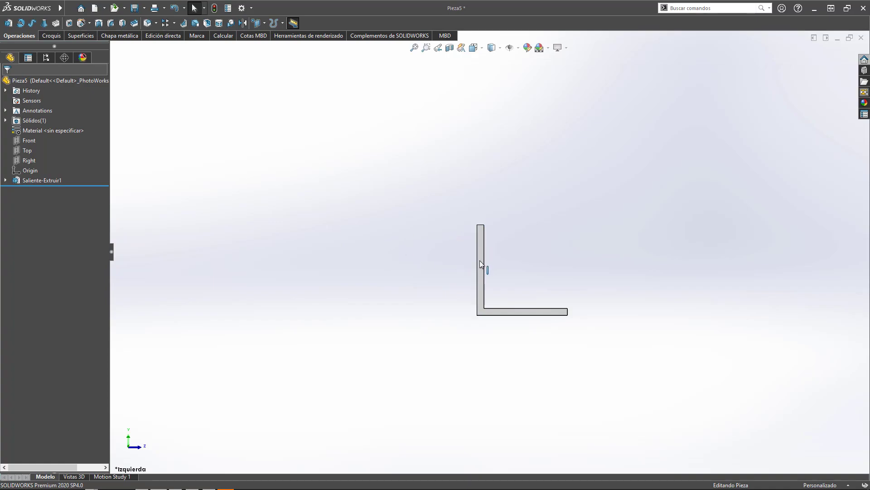
{"action": "scroll", "coordinate": [480, 259], "scroll_direction": "down", "scroll_amount": 2}
{"action": "scroll", "coordinate": [480, 257], "scroll_direction": "down", "scroll_amount": 1}
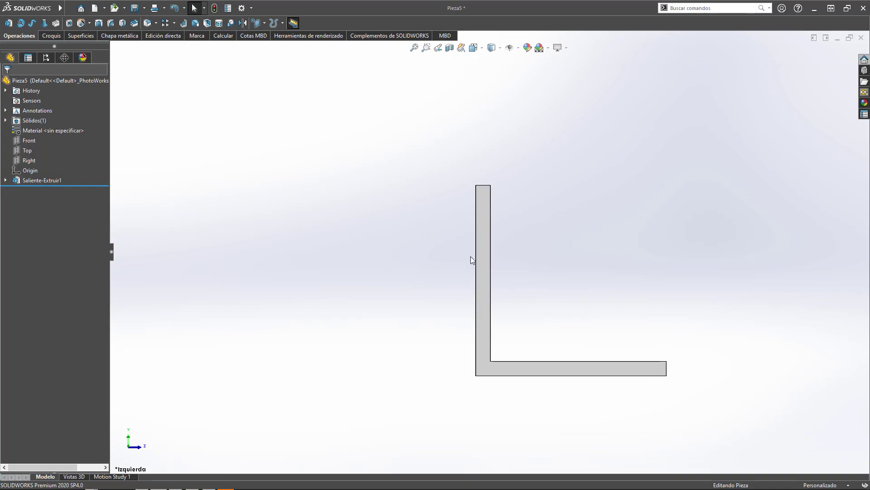
{"action": "scroll", "coordinate": [484, 248], "scroll_direction": "up", "scroll_amount": 3}
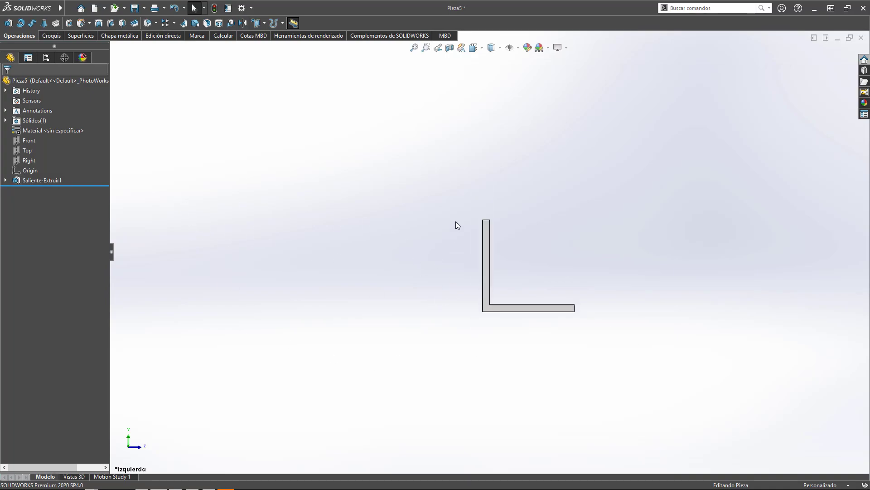
{"action": "scroll", "coordinate": [456, 221], "scroll_direction": "down", "scroll_amount": 3}
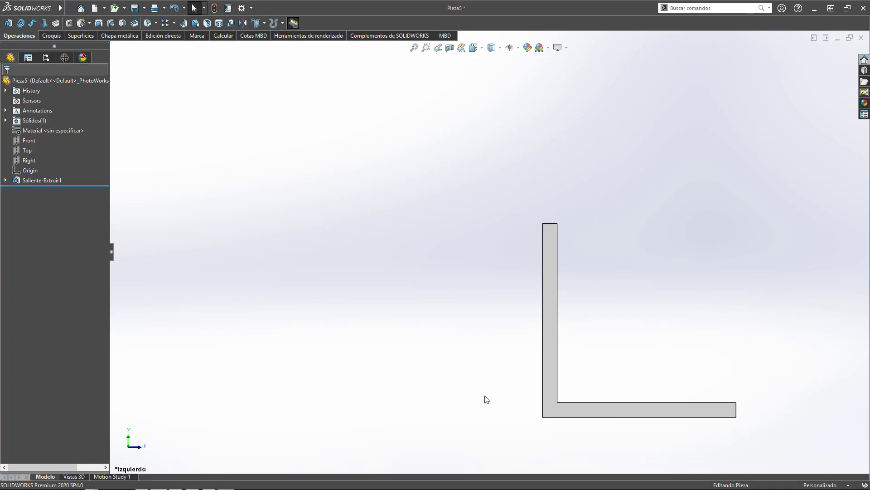
{"action": "scroll", "coordinate": [671, 391], "scroll_direction": "down", "scroll_amount": 3}
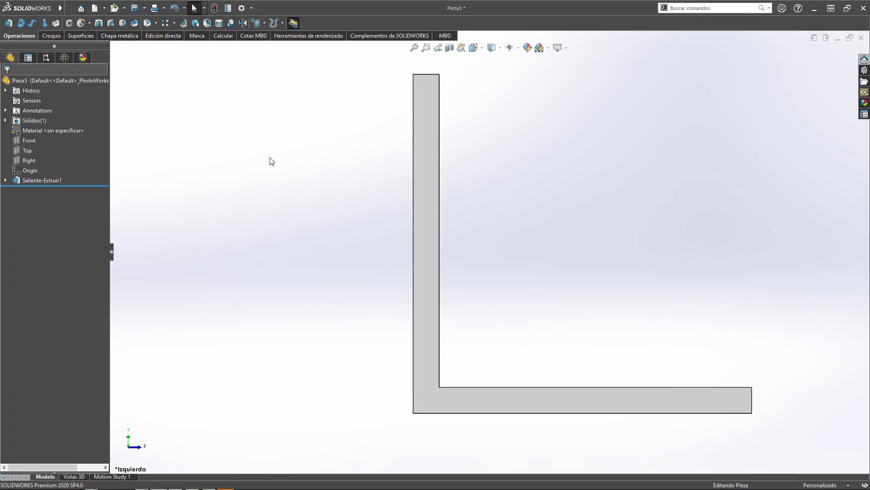
{"action": "scroll", "coordinate": [414, 245], "scroll_direction": "up", "scroll_amount": 5}
{"action": "scroll", "coordinate": [476, 252], "scroll_direction": "down", "scroll_amount": 1}
{"action": "scroll", "coordinate": [476, 252], "scroll_direction": "down", "scroll_amount": 2}
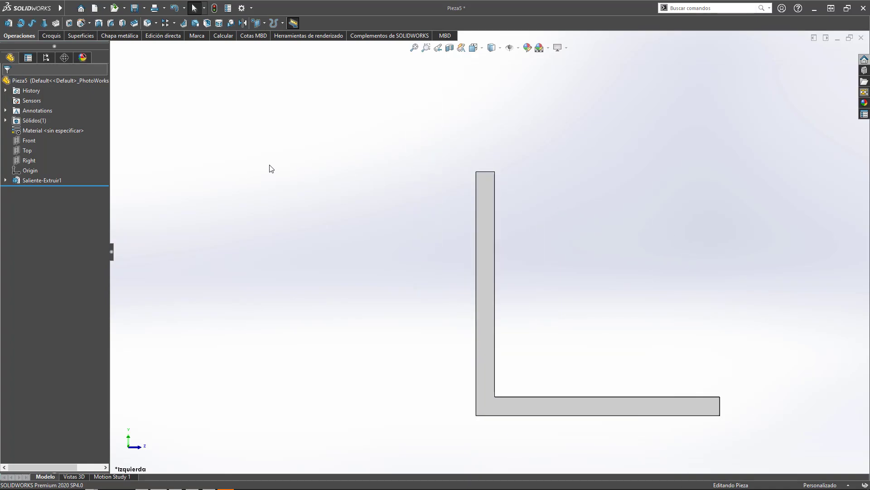
Sketch a diagonal line on the Right plane from the upright leg to the bottom leg
{"action": "left_click", "coordinate": [27, 160]}
{"action": "left_click", "coordinate": [32, 143]}
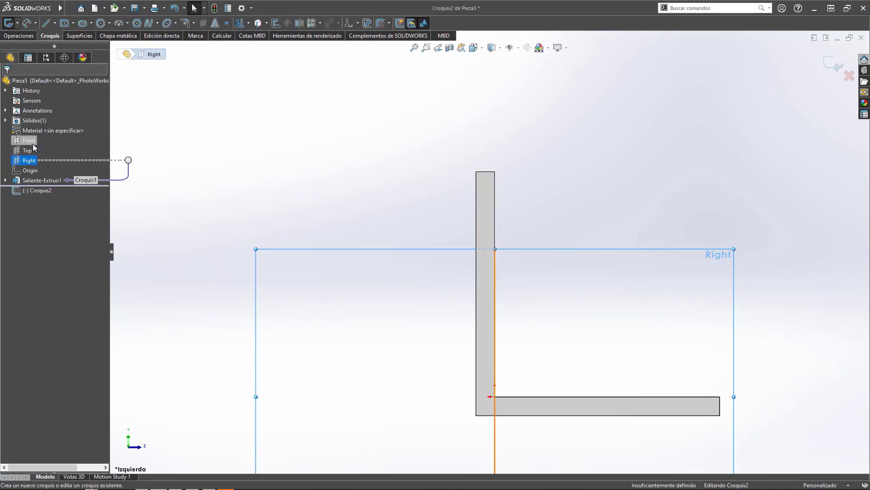
{"action": "left_click", "coordinate": [586, 175]}
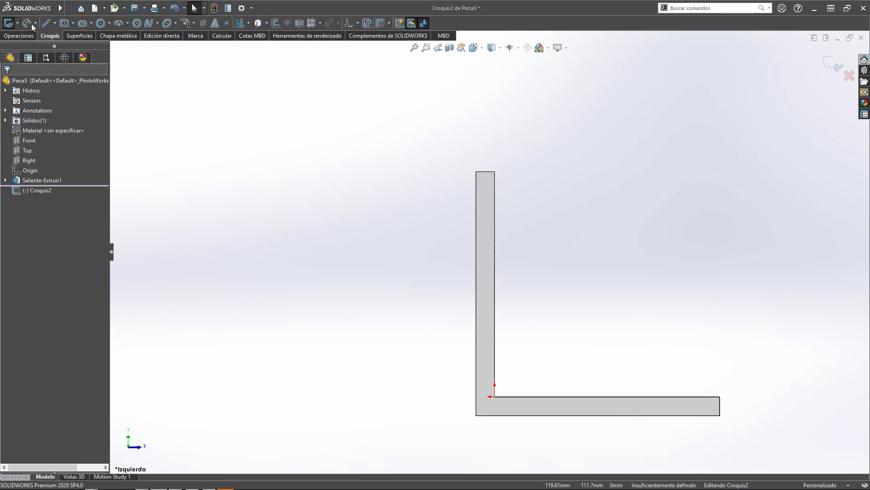
{"action": "left_click", "coordinate": [43, 27]}
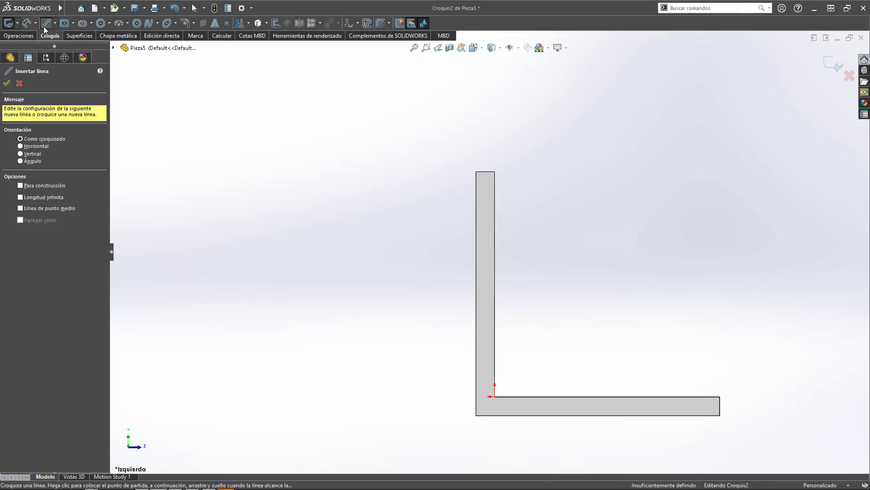
{"action": "left_click", "coordinate": [496, 210]}
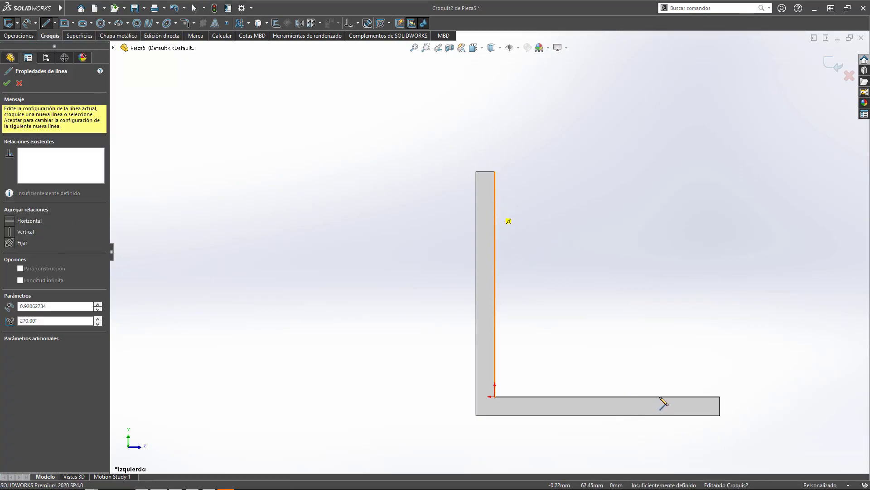
{"action": "double_click", "coordinate": [662, 395]}
{"action": "key", "text": "Escape"}
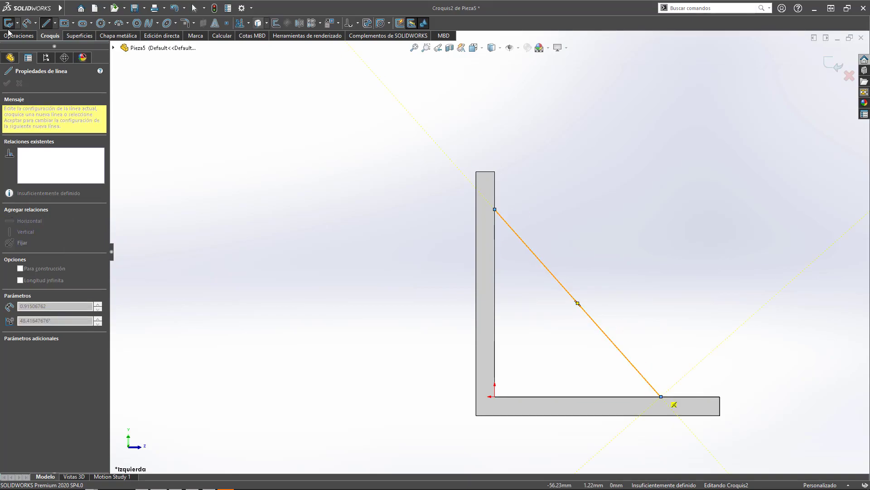
Dimension the diagonal line's vertical height (63.37) against the bottom leg
{"action": "left_click", "coordinate": [25, 25]}
{"action": "left_click", "coordinate": [494, 209]}
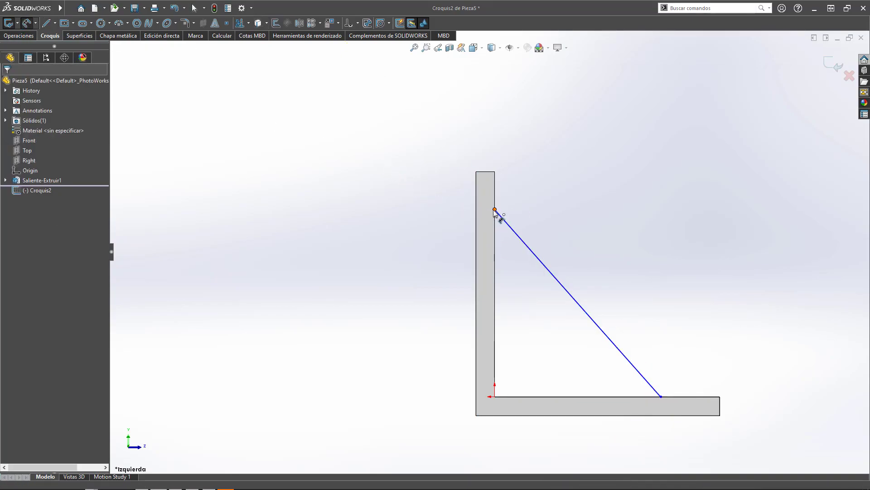
{"action": "left_click", "coordinate": [518, 395]}
{"action": "left_click", "coordinate": [417, 303]}
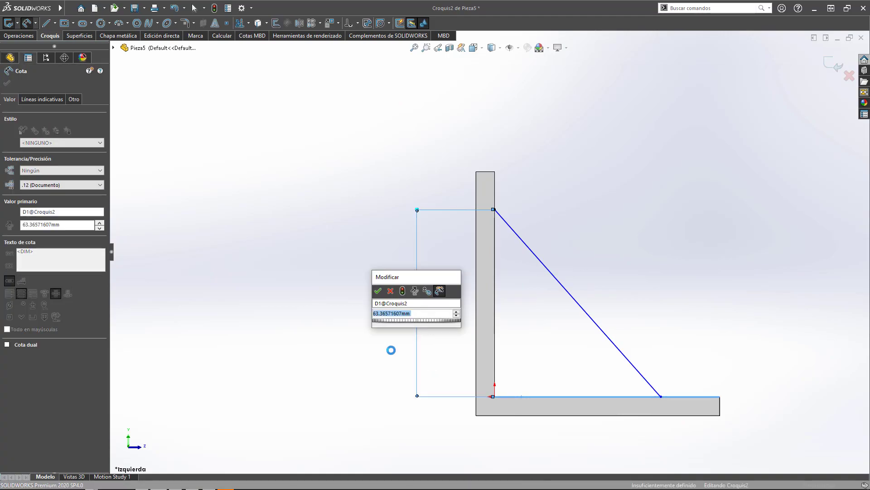
Set the diagonal's height to 60 mm and its angle from the vertical edge to 30°
{"action": "type", "text": "60"}
{"action": "key", "text": "Return"}
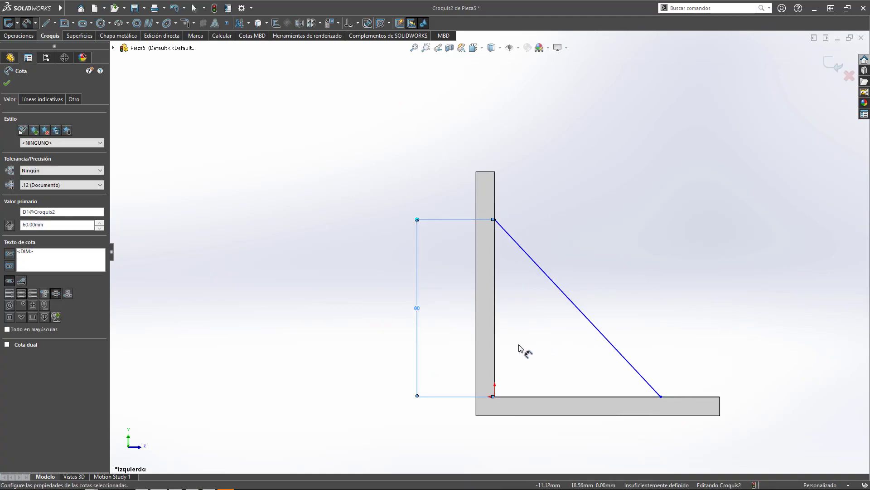
{"action": "left_click", "coordinate": [498, 352]}
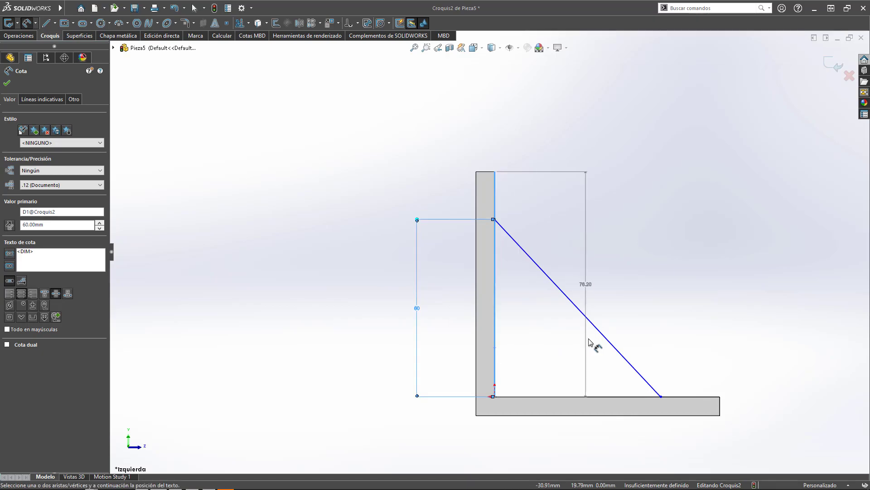
{"action": "left_click", "coordinate": [612, 346]}
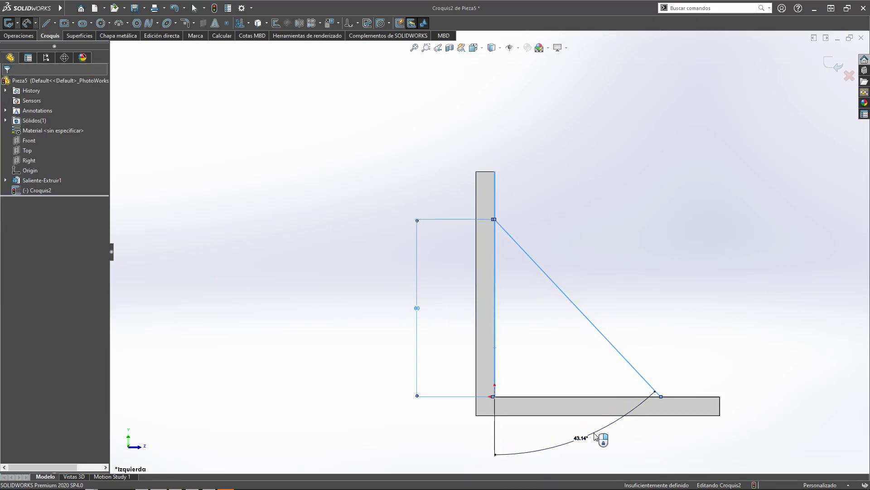
{"action": "left_click", "coordinate": [595, 436]}
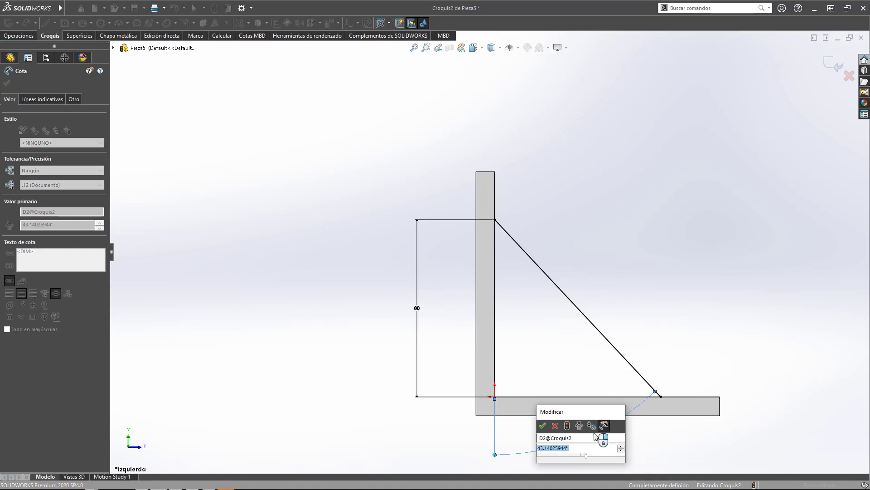
{"action": "key", "text": "Return"}
{"action": "key", "text": "Escape"}
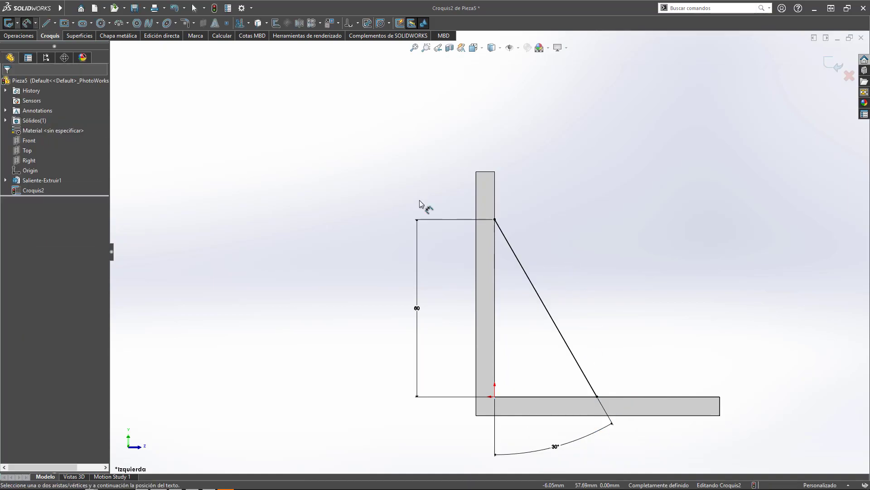
{"action": "left_click", "coordinate": [16, 36]}
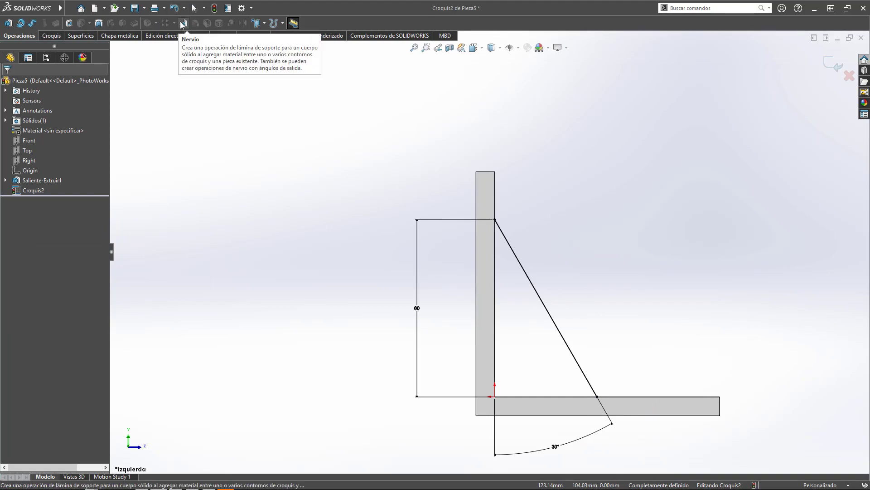
Start a rib from the diagonal sketch with 1/4" (6.35 mm) thickness
{"action": "left_click", "coordinate": [184, 23]}
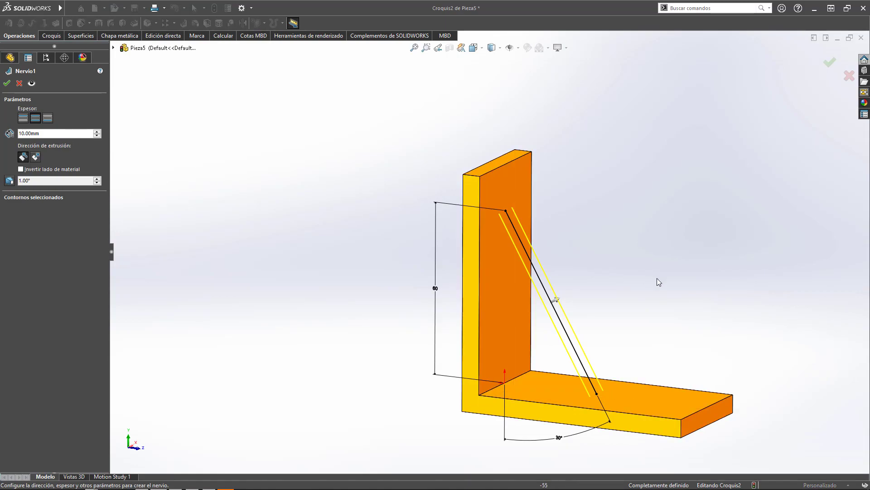
{"action": "left_click", "coordinate": [46, 134]}
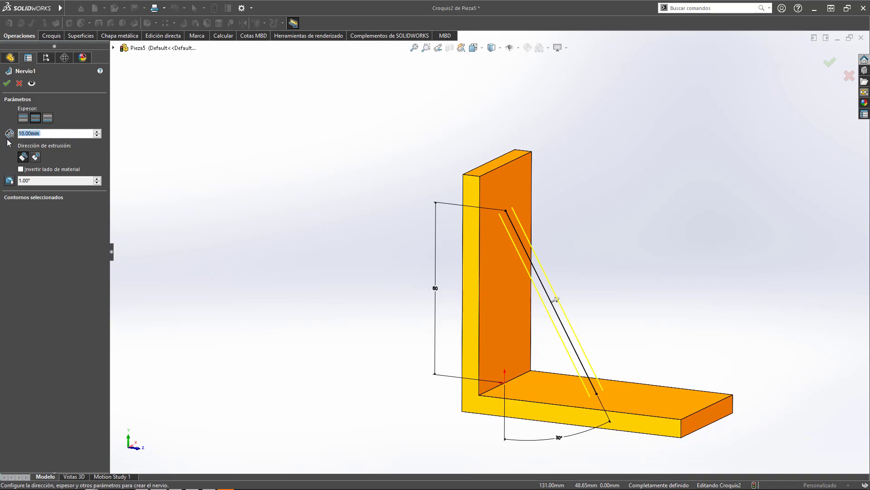
{"action": "type", "text": "1/4\""}
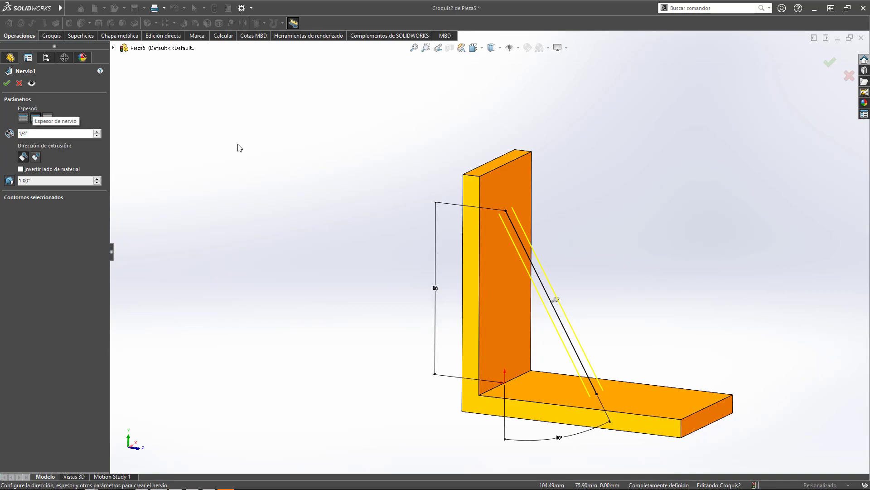
{"action": "key", "text": "Return"}
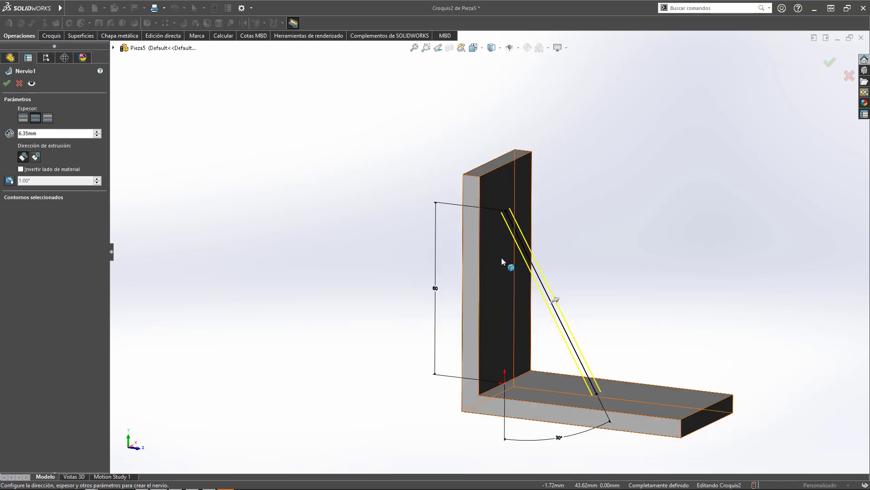
{"action": "middle_click_drag", "start_coordinate": [501, 257], "coordinate": [458, 280]}
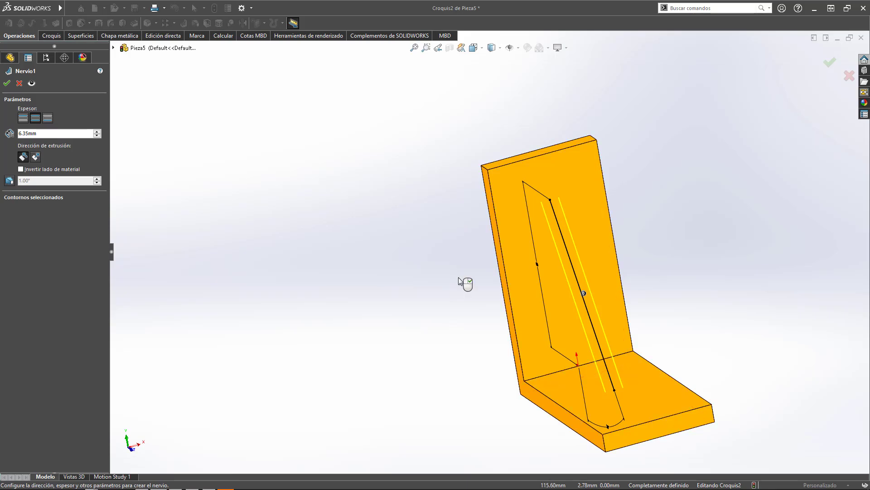
Try putting the rib thickness on one side, then on the other side
{"action": "scroll", "coordinate": [558, 209], "scroll_direction": "down", "scroll_amount": 3}
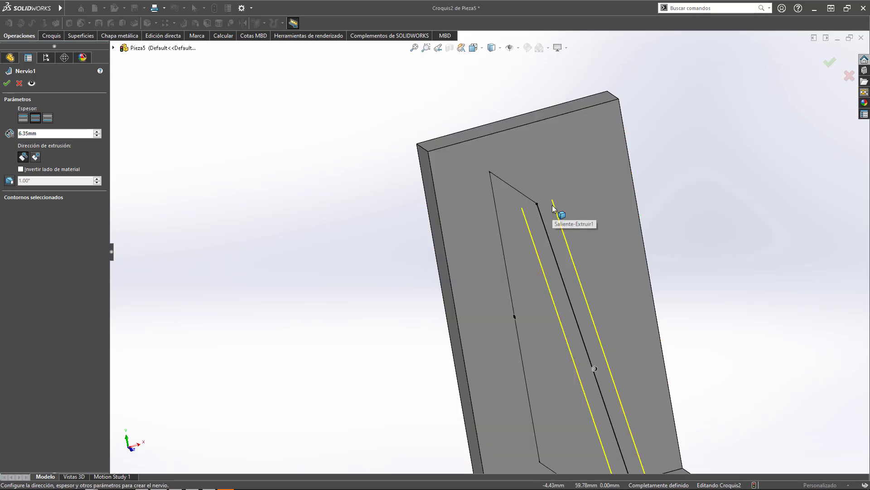
{"action": "left_click", "coordinate": [20, 118]}
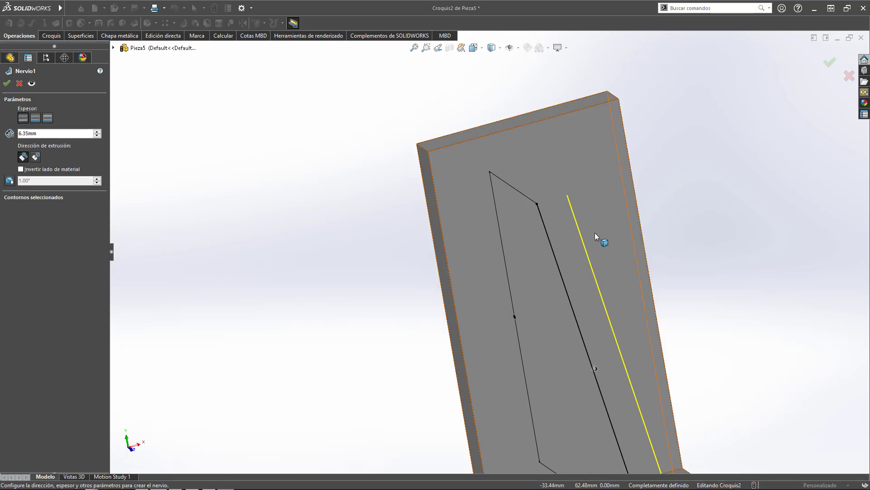
{"action": "scroll", "coordinate": [595, 233], "scroll_direction": "up", "scroll_amount": 2}
{"action": "left_click", "coordinate": [48, 117]}
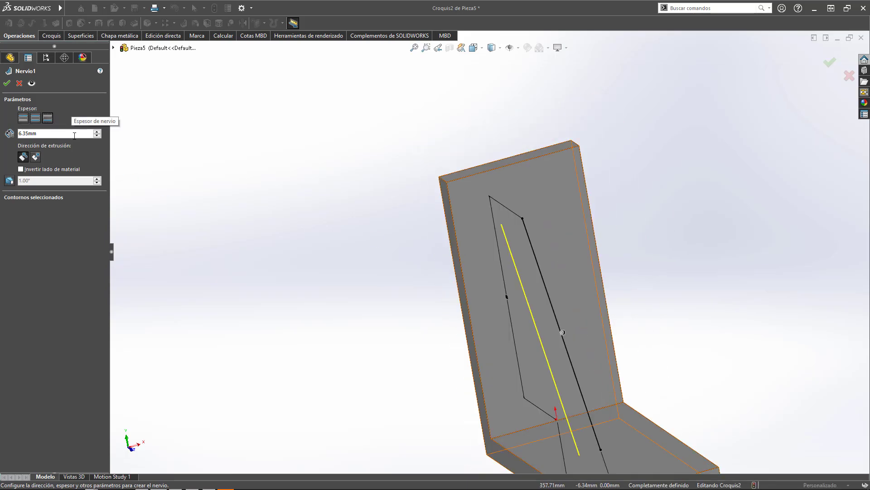
Set the rib thickness to both sides and check the preview from Front and Left views
{"action": "left_click", "coordinate": [35, 119]}
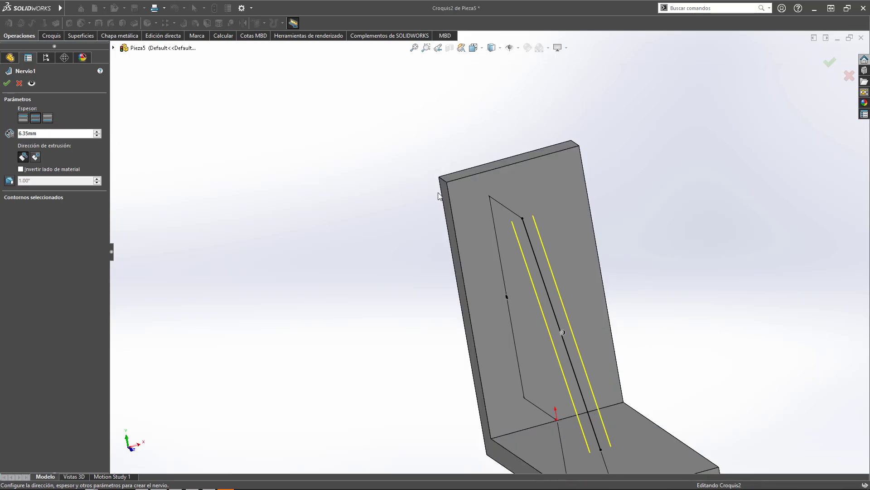
{"action": "middle_click_drag", "start_coordinate": [439, 196], "coordinate": [482, 145]}
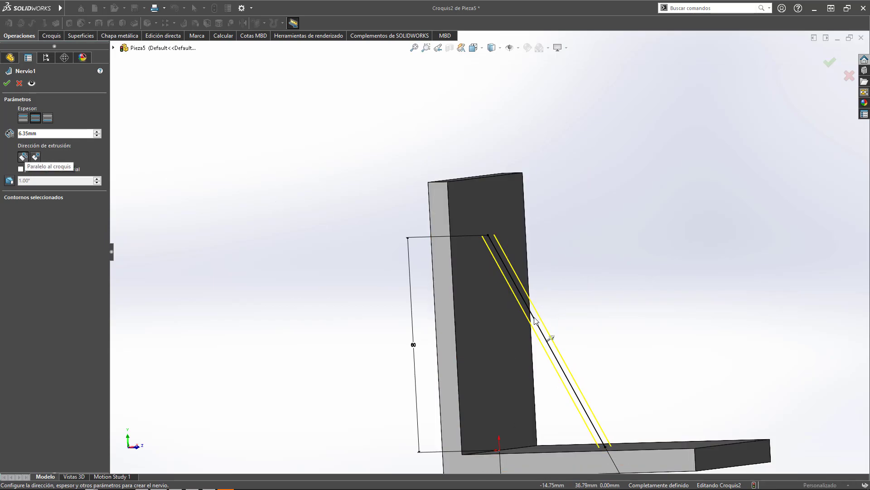
{"action": "mouse_move", "coordinate": [469, 256]}
{"action": "middle_mouse_down"}
{"action": "mouse_move", "coordinate": [561, 328]}
{"action": "mouse_move", "coordinate": [544, 321]}
{"action": "middle_mouse_up"}
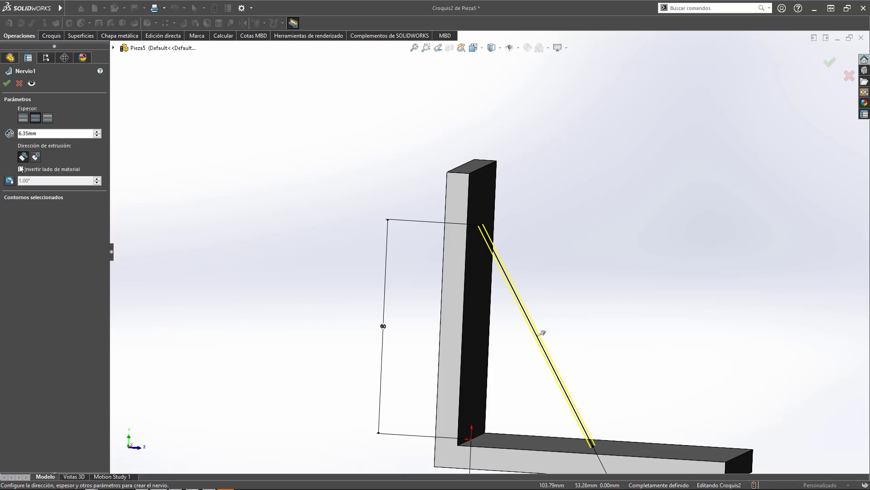
{"action": "scroll", "coordinate": [544, 335], "scroll_direction": "down", "scroll_amount": 5}
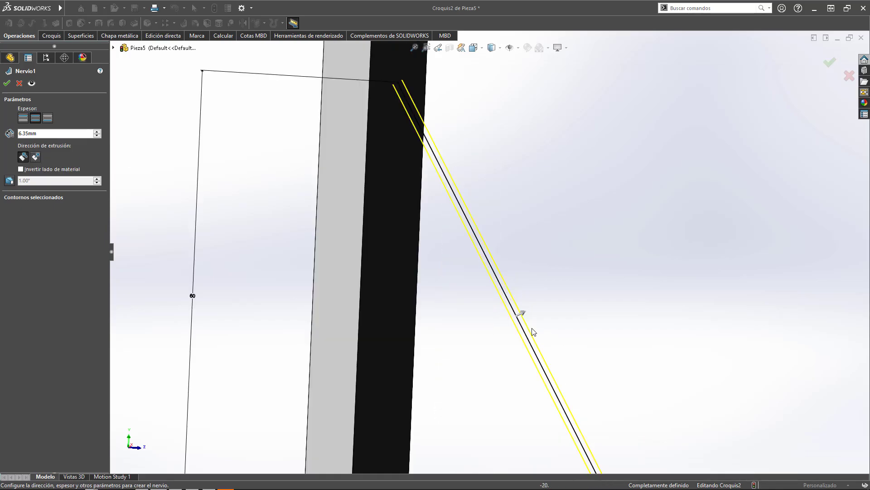
{"action": "key", "text": "ctrl+1"}
{"action": "key", "text": "ctrl+3"}
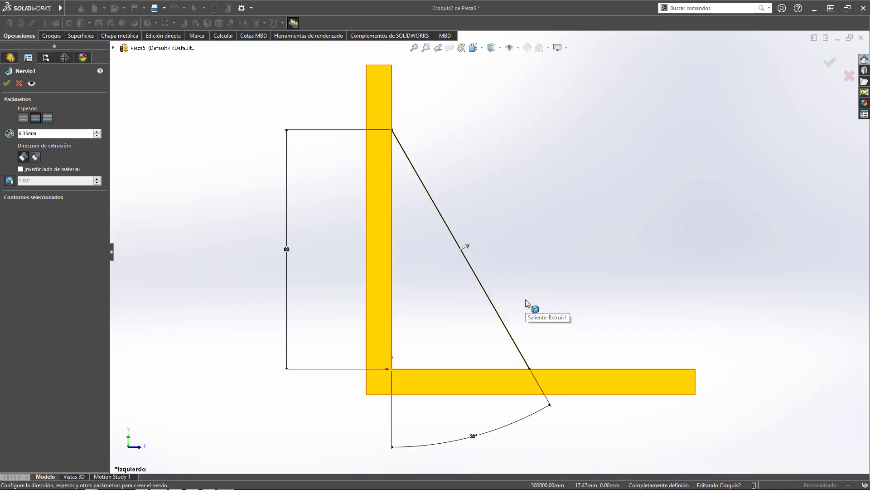
{"action": "scroll", "coordinate": [466, 217], "scroll_direction": "down", "scroll_amount": 3}
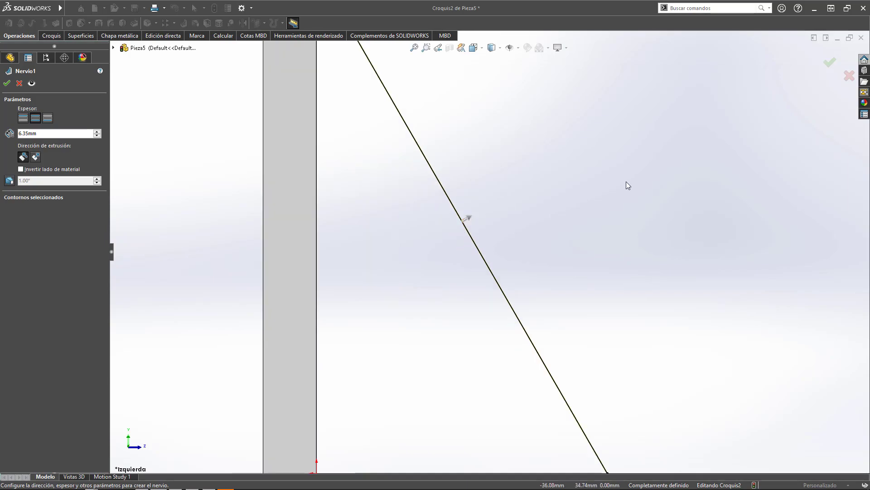
Try flipping the material side and extruding the rib normal to the sketch, then revert
{"action": "left_click", "coordinate": [21, 169]}
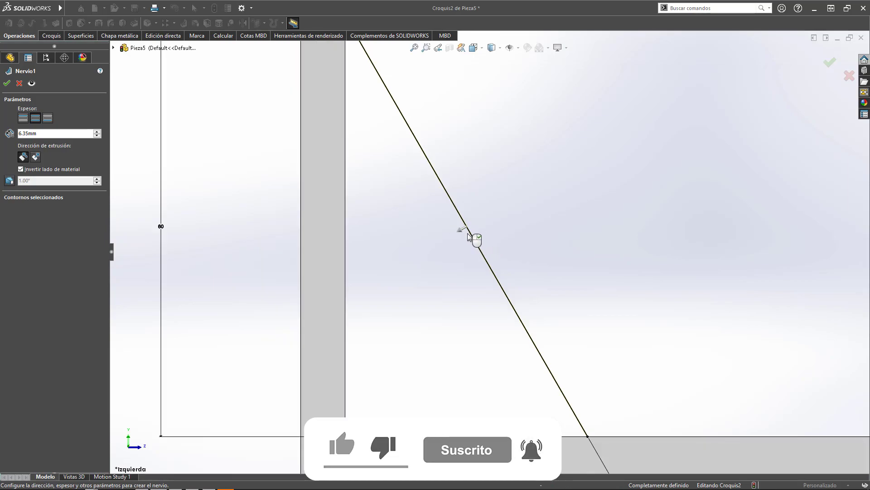
{"action": "middle_click_drag", "start_coordinate": [452, 247], "coordinate": [442, 244]}
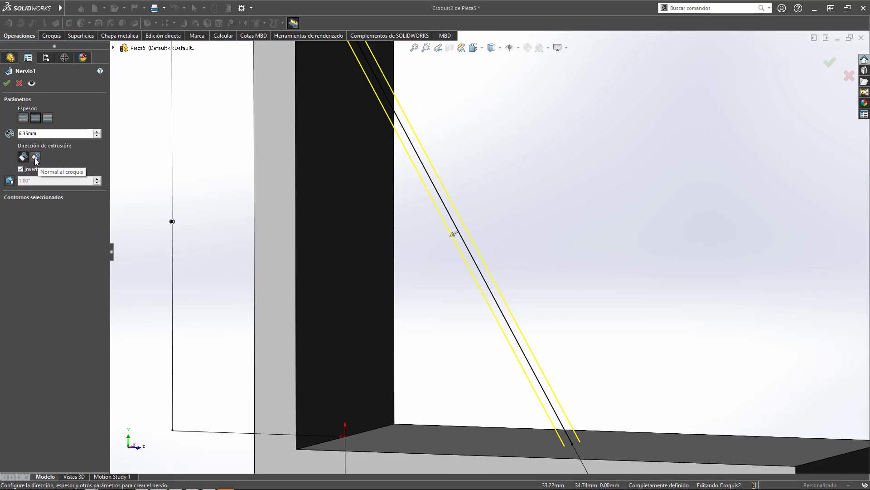
{"action": "left_click", "coordinate": [36, 161]}
{"action": "middle_click_drag", "start_coordinate": [522, 231], "coordinate": [363, 266]}
{"action": "scroll", "coordinate": [363, 267], "scroll_direction": "down", "scroll_amount": 3}
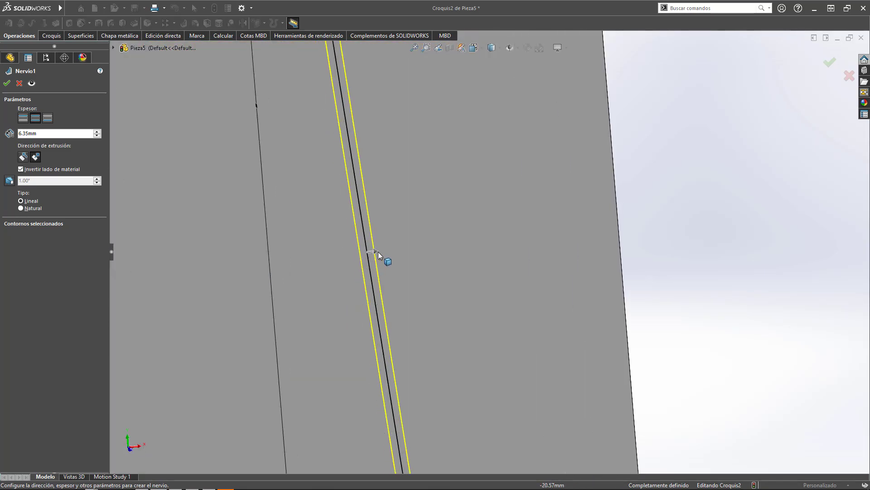
{"action": "left_click", "coordinate": [21, 171]}
Use Parallel to sketch with material flipped toward the corner and create Nervio1
{"action": "scroll", "coordinate": [438, 259], "scroll_direction": "up", "scroll_amount": 3}
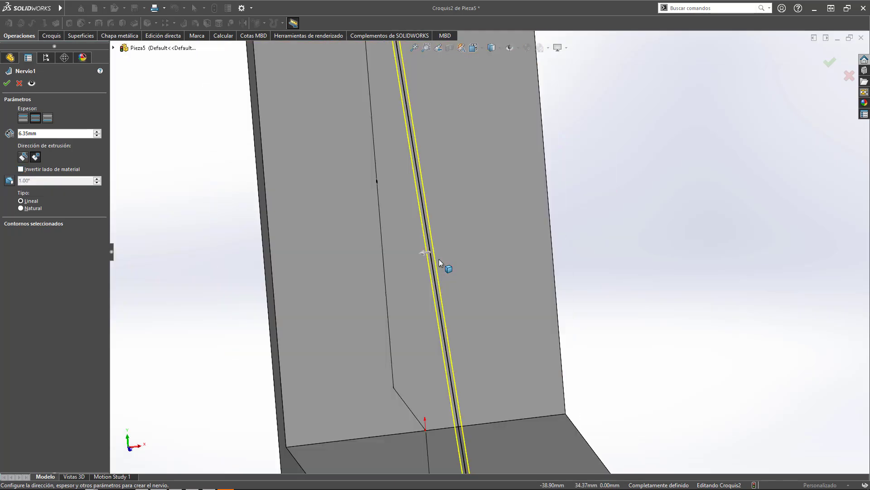
{"action": "scroll", "coordinate": [438, 259], "scroll_direction": "up", "scroll_amount": 2}
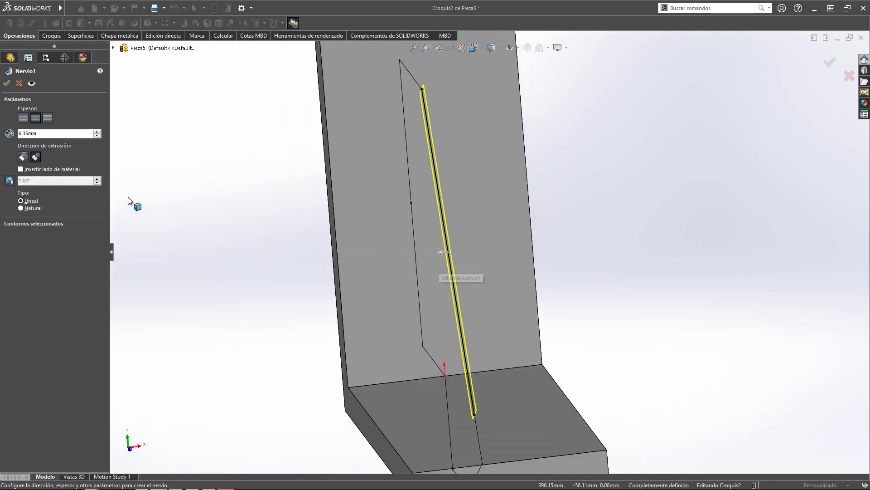
{"action": "left_click", "coordinate": [22, 157]}
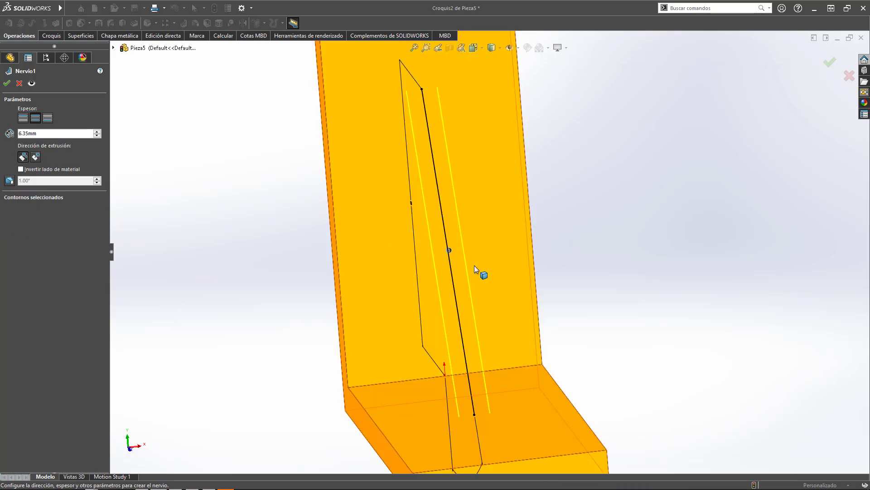
{"action": "mouse_move", "coordinate": [474, 265]}
{"action": "middle_mouse_down"}
{"action": "mouse_move", "coordinate": [550, 248]}
{"action": "mouse_move", "coordinate": [540, 249]}
{"action": "middle_mouse_up"}
{"action": "left_click", "coordinate": [27, 168]}
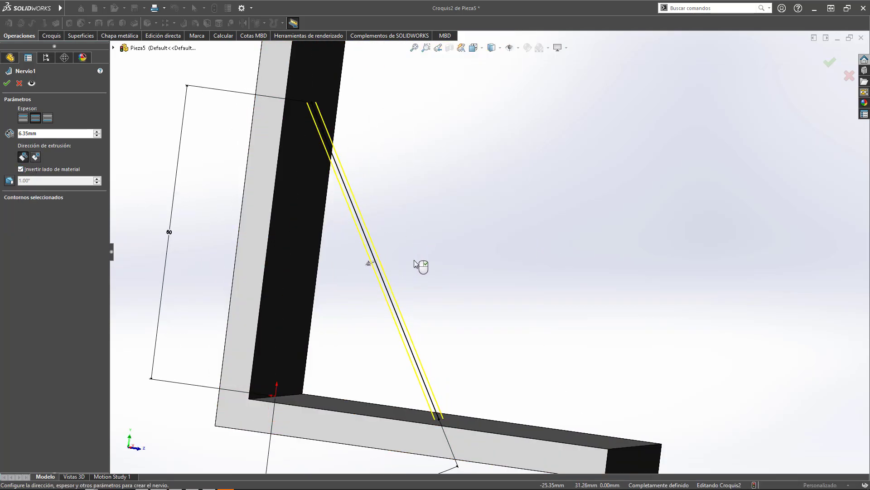
{"action": "middle_click_drag", "start_coordinate": [410, 303], "coordinate": [362, 295]}
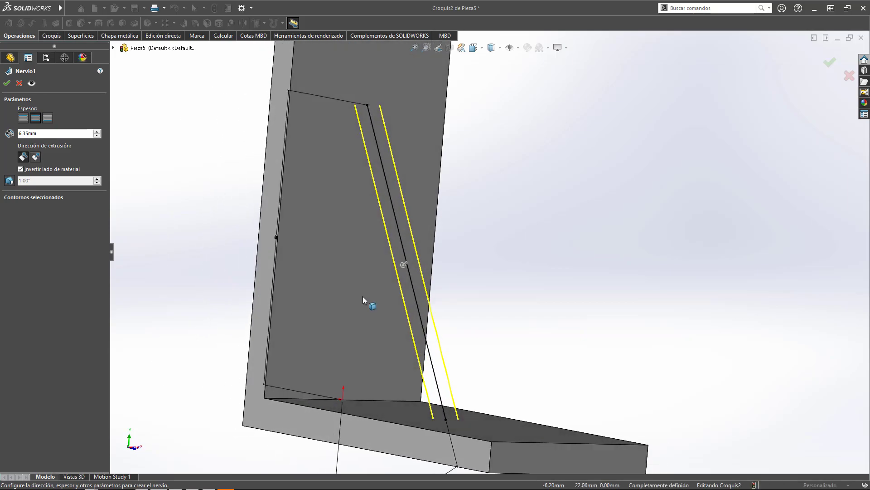
{"action": "left_click", "coordinate": [7, 84]}
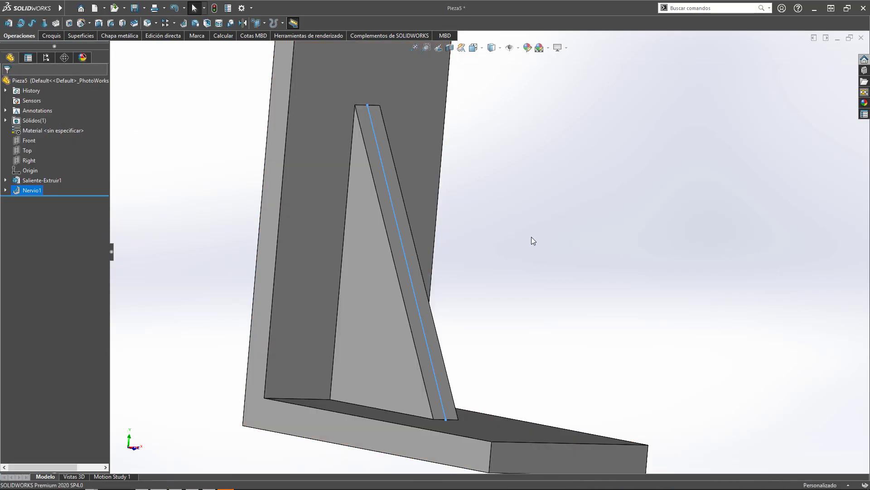
Check the finished rib in Front, Right and Left views, then zoom to fit the whole part
{"action": "key", "text": "ctrl+1"}
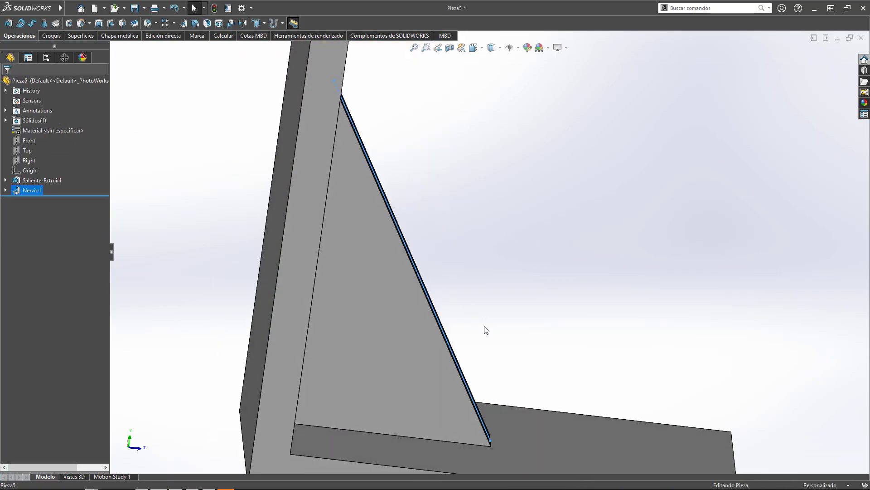
{"action": "key", "text": "ctrl+4"}
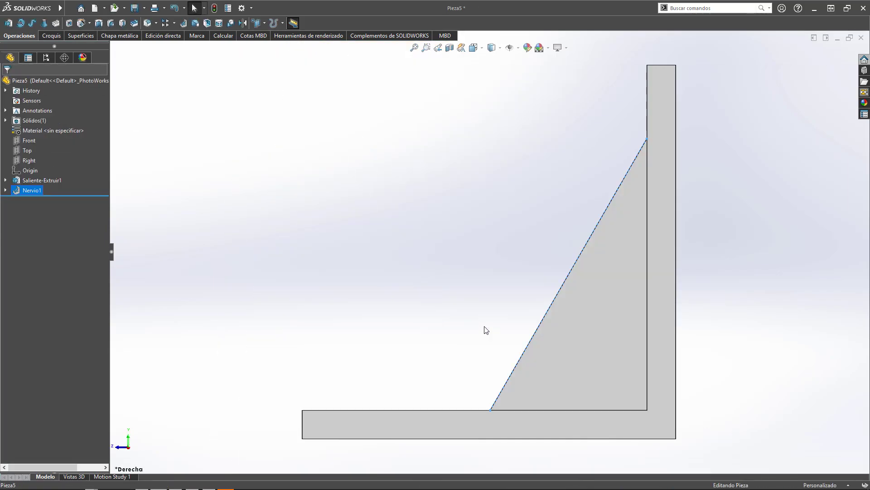
{"action": "key", "text": "ctrl+1"}
{"action": "key", "text": "ctrl+3"}
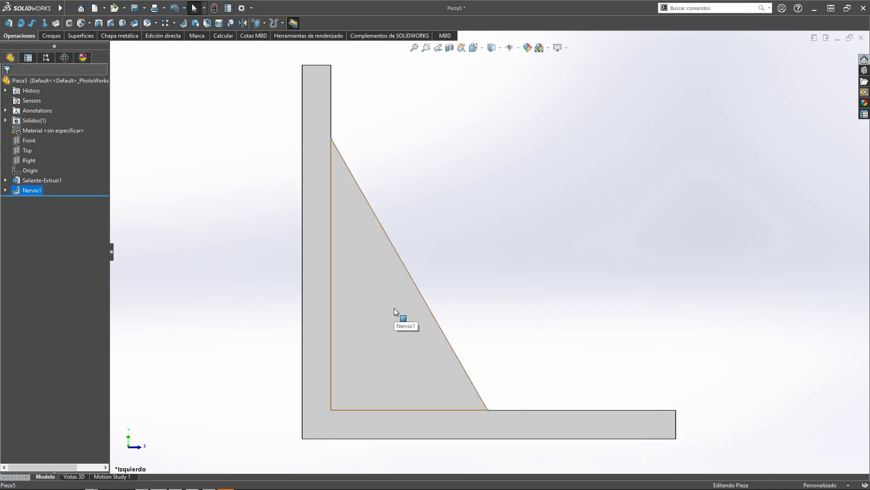
{"action": "scroll", "coordinate": [476, 250], "scroll_direction": "up", "scroll_amount": 3}
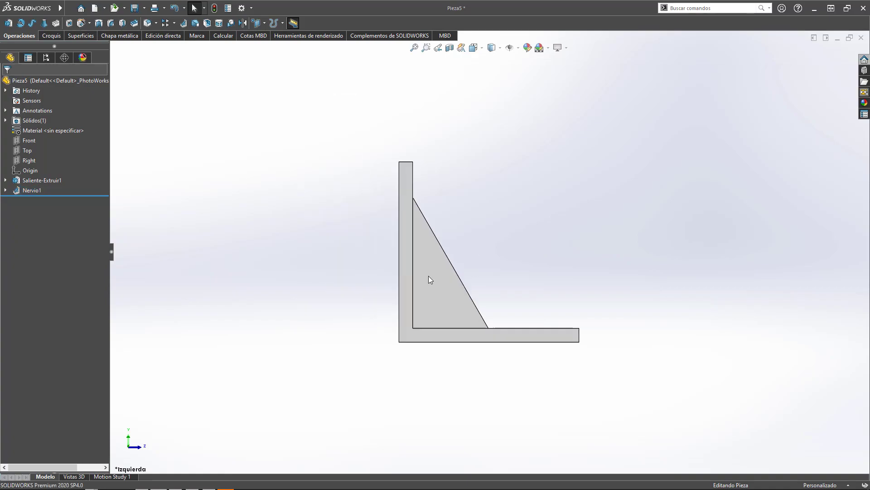
{"action": "scroll", "coordinate": [466, 272], "scroll_direction": "down", "scroll_amount": 2}
{"action": "scroll", "coordinate": [479, 263], "scroll_direction": "down", "scroll_amount": 2}
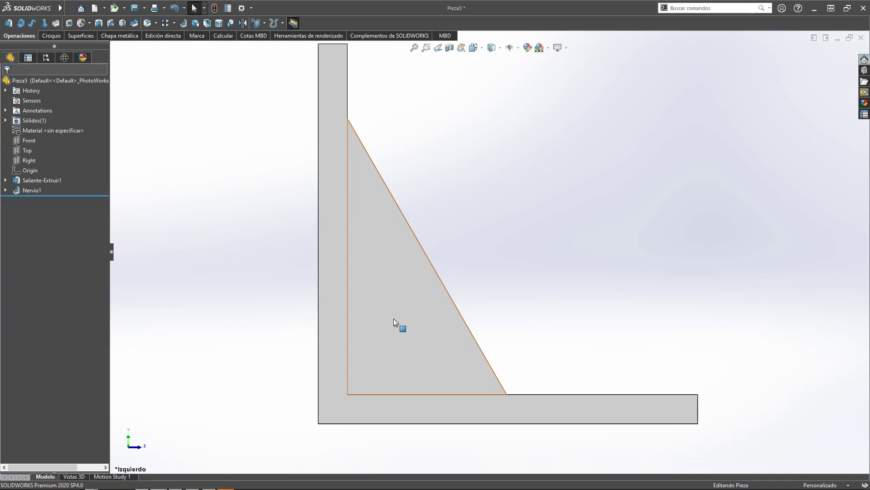
{"action": "key", "text": "z"}
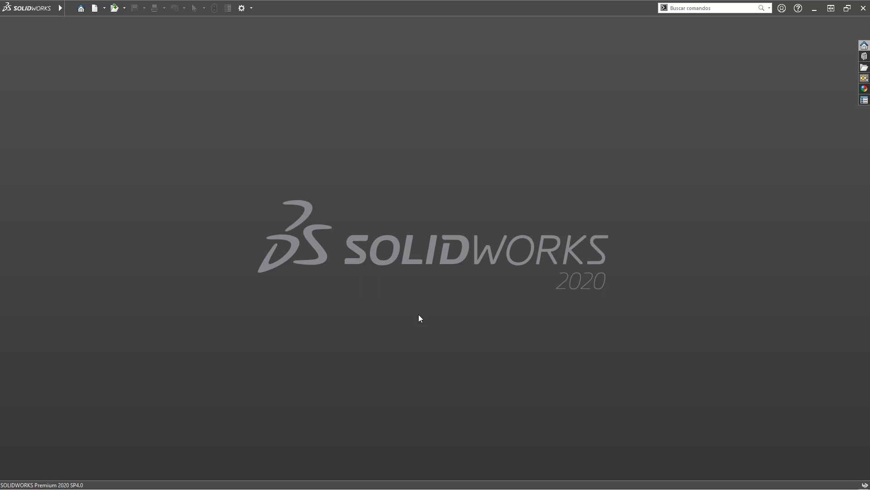
Create new part Pieza6 from the Part template and start a sketch on the Top plane
{"action": "key", "text": "ctrl+n"}
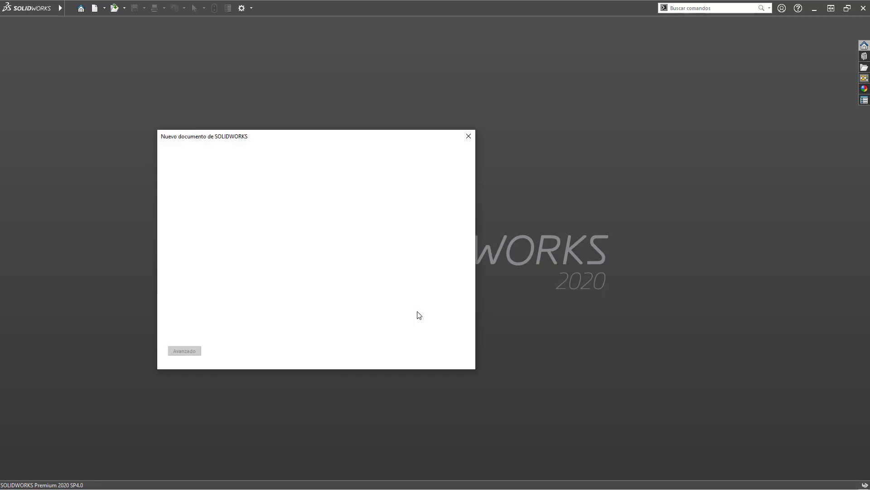
{"action": "key", "text": "Return"}
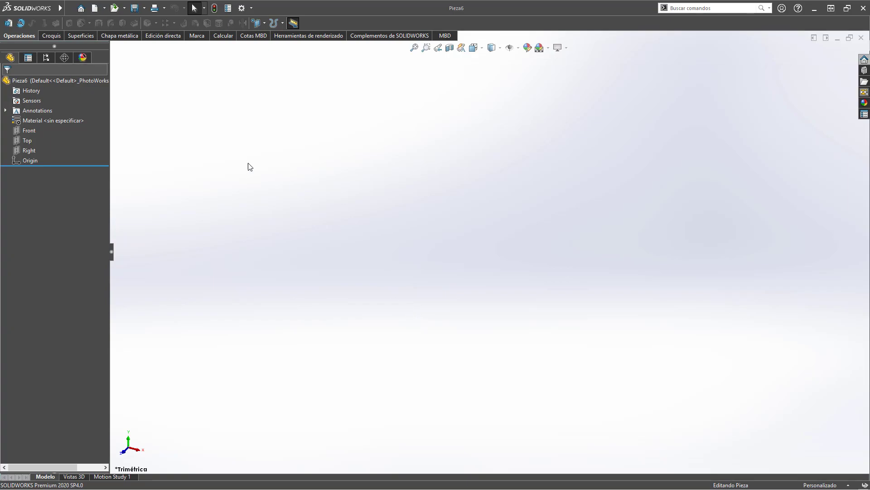
{"action": "left_click", "coordinate": [26, 141]}
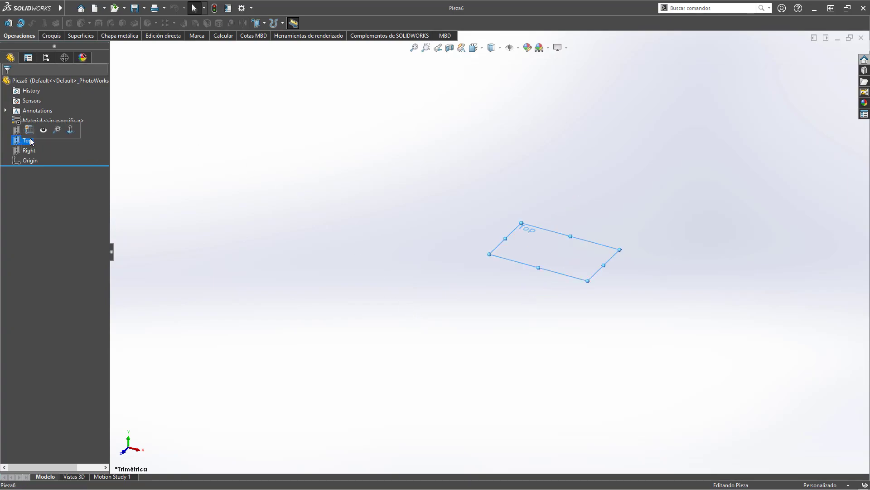
{"action": "left_click", "coordinate": [29, 129]}
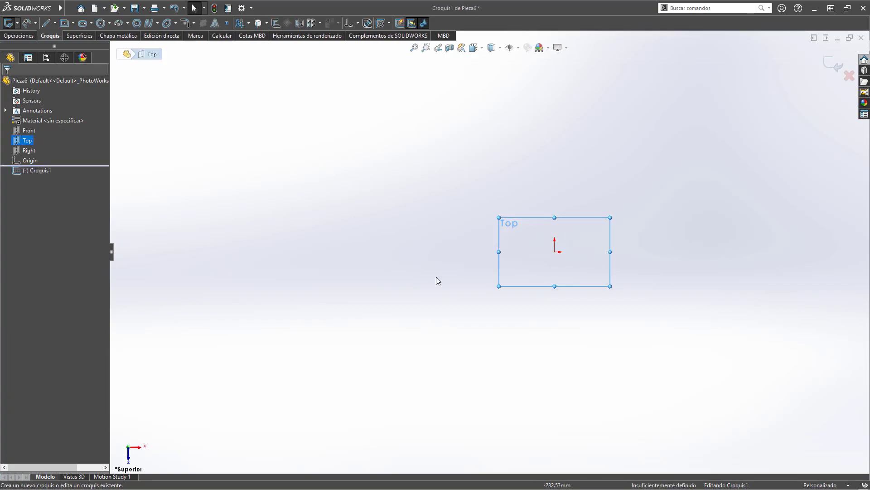
Draw a six-sided polygon centred on the origin
{"action": "left_click", "coordinate": [101, 27]}
{"action": "left_click", "coordinate": [102, 27]}
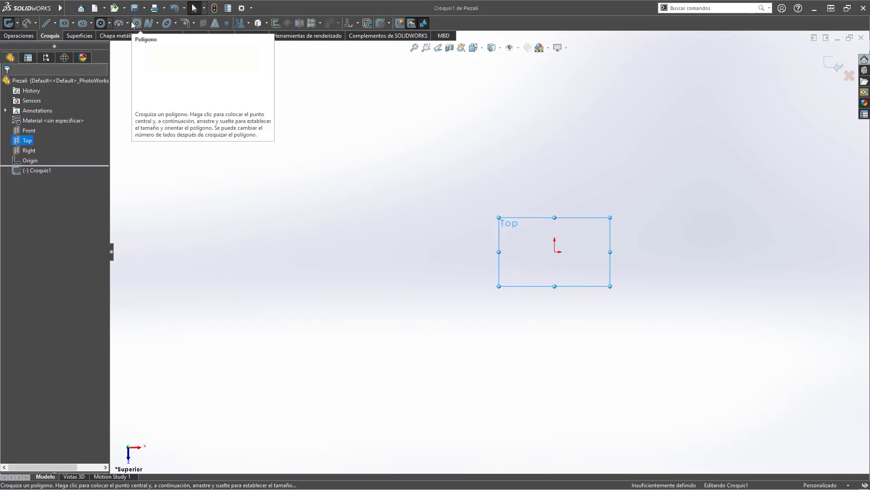
{"action": "left_click", "coordinate": [138, 26]}
{"action": "scroll", "coordinate": [548, 231], "scroll_direction": "down", "scroll_amount": 3}
{"action": "scroll", "coordinate": [548, 243], "scroll_direction": "down", "scroll_amount": 2}
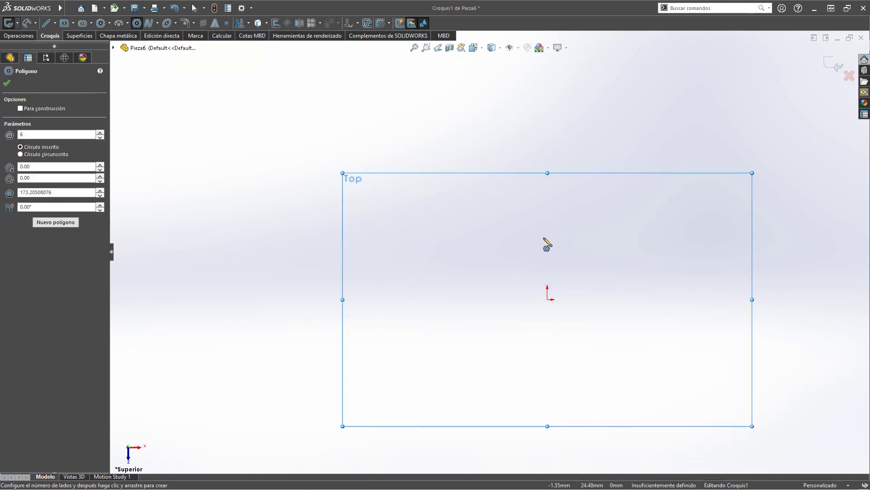
{"action": "left_click", "coordinate": [548, 300]}
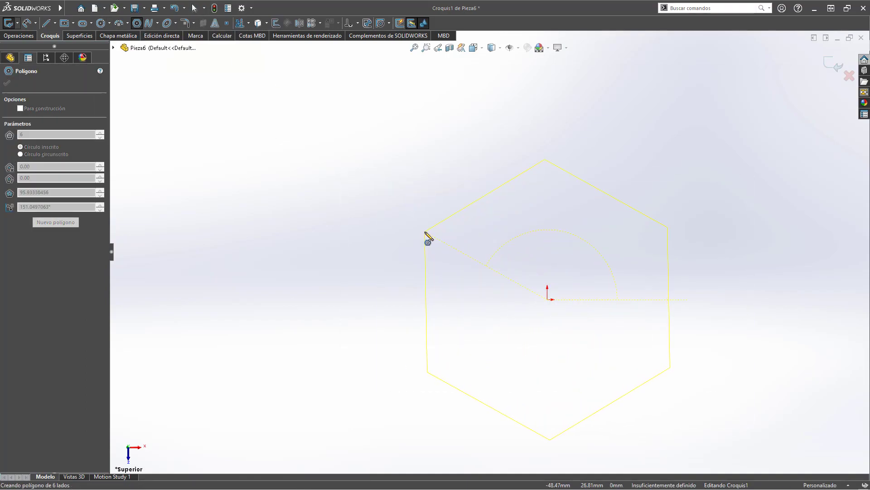
{"action": "left_click", "coordinate": [426, 232]}
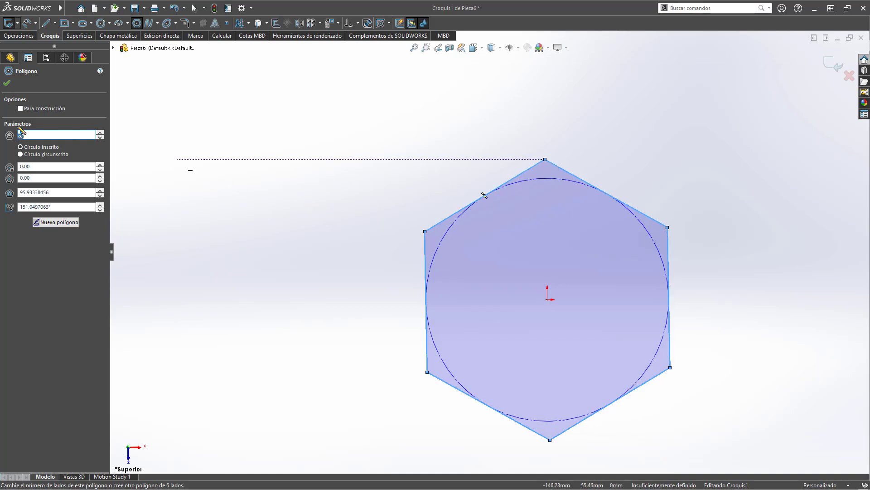
{"action": "left_click", "coordinate": [6, 84]}
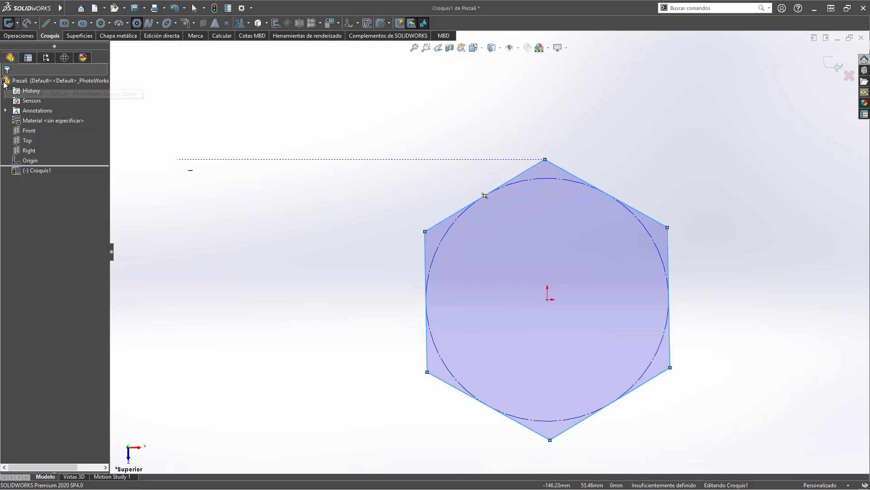
Dimension the hexagon 100 mm across its flats
{"action": "left_click", "coordinate": [27, 23]}
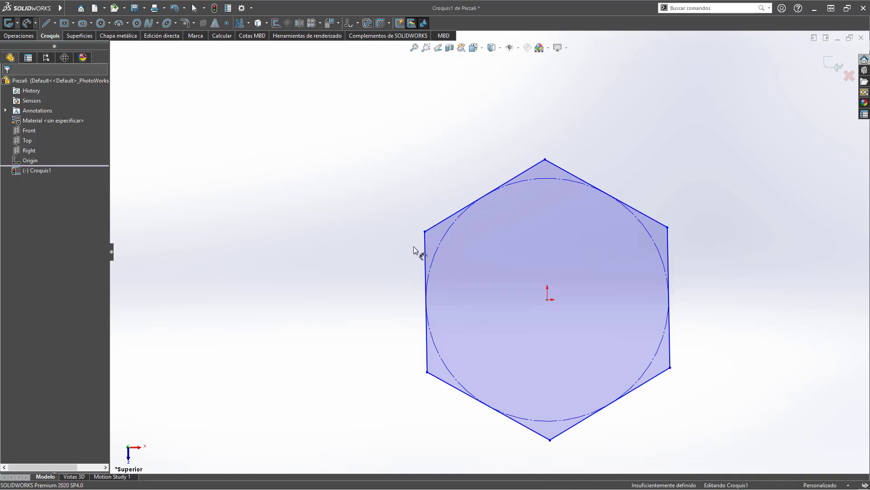
{"action": "left_click", "coordinate": [668, 248]}
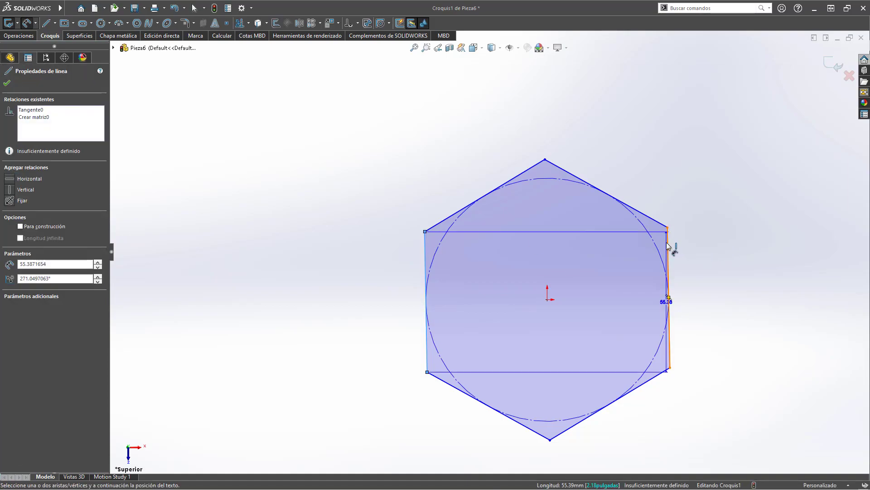
{"action": "left_click", "coordinate": [528, 135]}
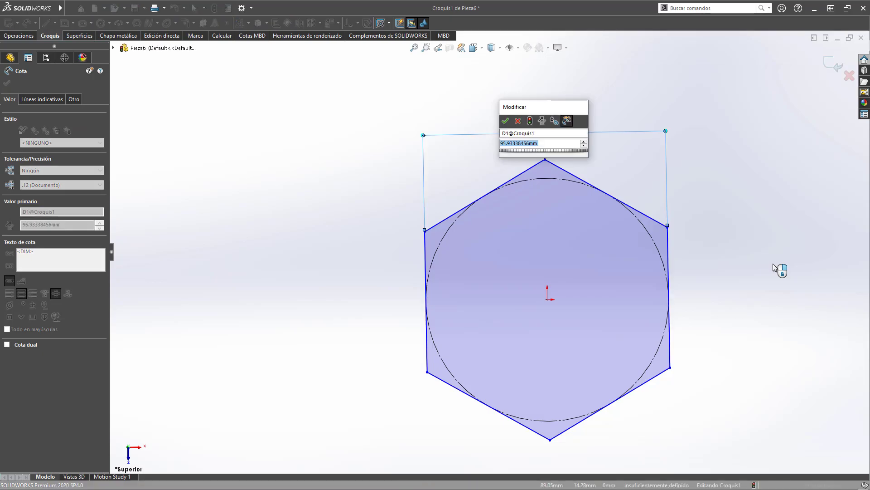
{"action": "type", "text": "100"}
{"action": "key", "text": "Return"}
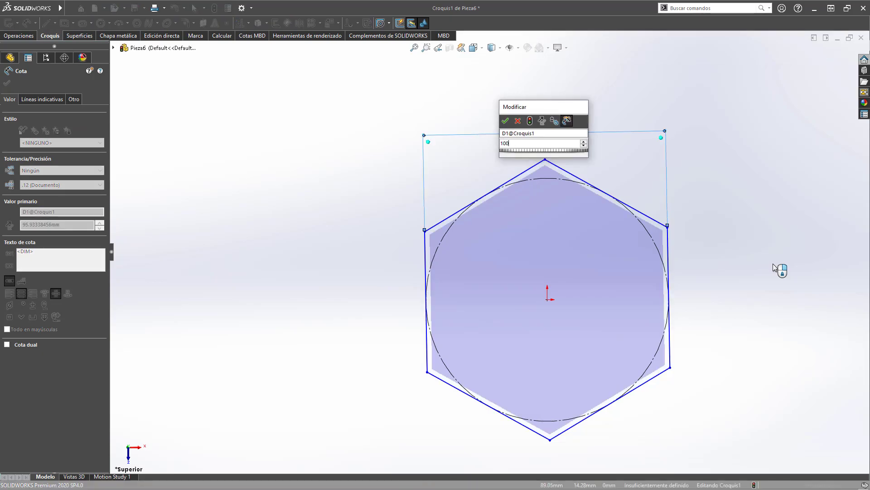
{"action": "left_click", "coordinate": [132, 140]}
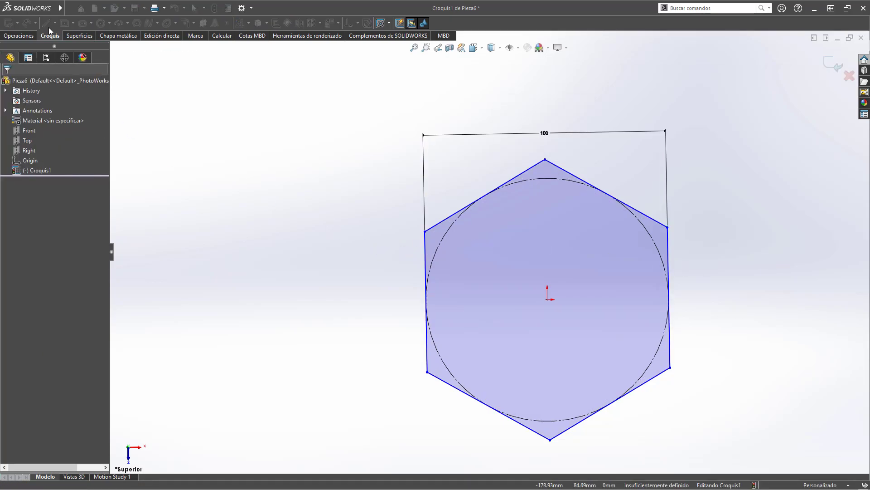
Add a vertical construction centerline from the top vertex to the origin
{"action": "left_click", "coordinate": [54, 26]}
{"action": "left_click", "coordinate": [68, 45]}
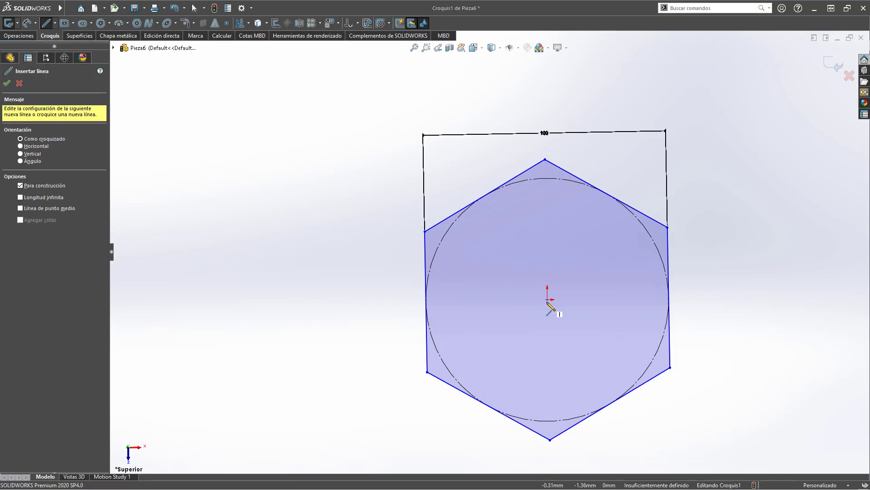
{"action": "left_click_drag", "start_coordinate": [545, 160], "coordinate": [547, 299]}
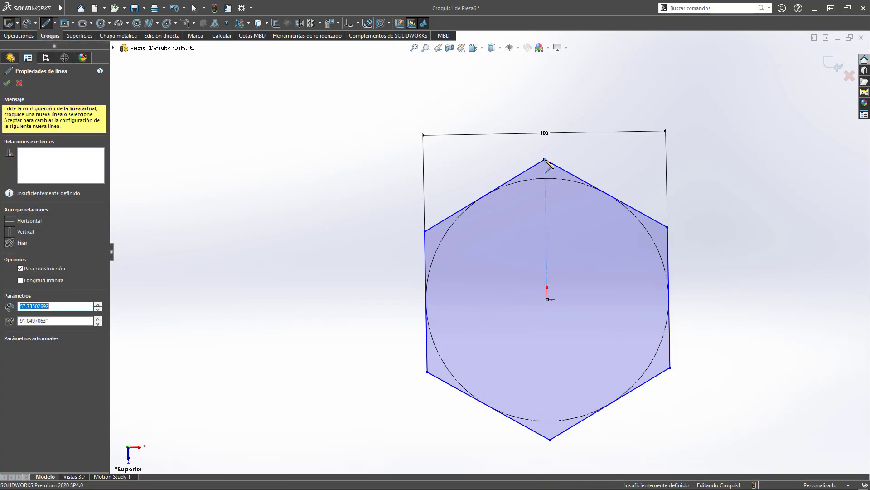
{"action": "key", "text": "Escape"}
{"action": "left_click", "coordinate": [546, 184]}
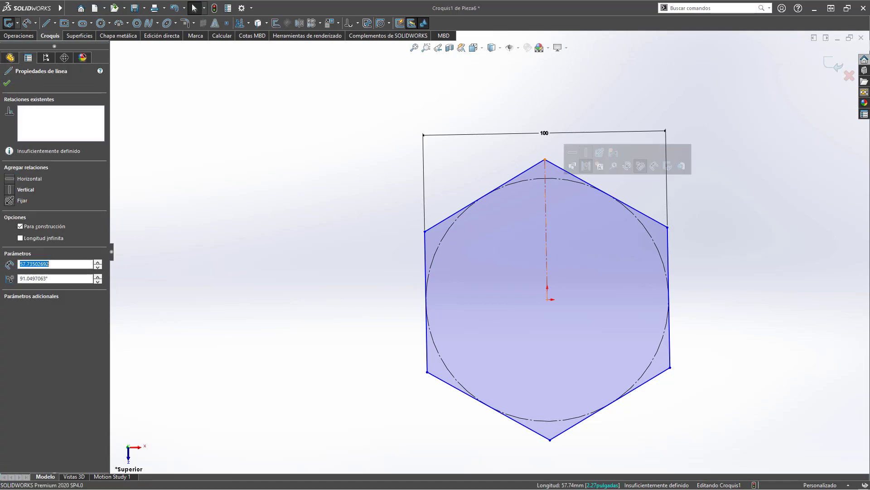
{"action": "left_click", "coordinate": [587, 153]}
{"action": "left_click", "coordinate": [352, 171]}
Exit the fully defined hexagon sketch and view it in 3-D
{"action": "scroll", "coordinate": [512, 248], "scroll_direction": "up", "scroll_amount": 3}
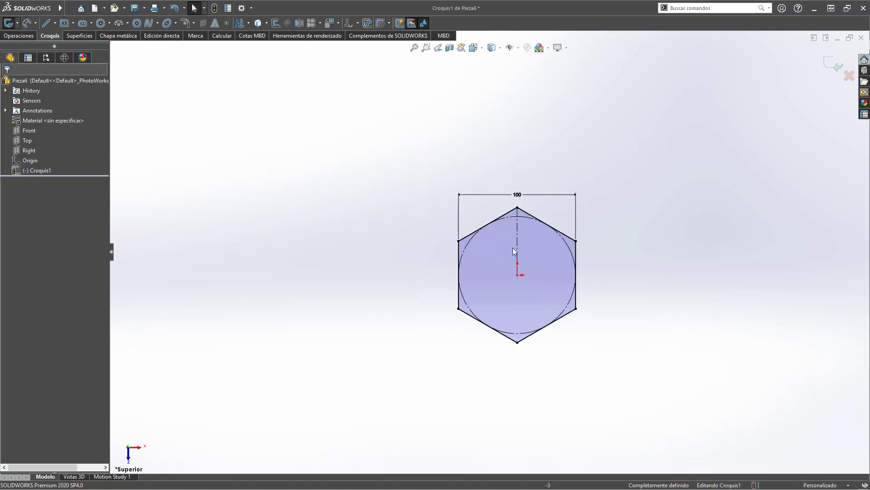
{"action": "scroll", "coordinate": [514, 227], "scroll_direction": "up", "scroll_amount": 1}
{"action": "mouse_move", "coordinate": [516, 224]}
{"action": "middle_mouse_down"}
{"action": "mouse_move", "coordinate": [505, 145]}
{"action": "mouse_move", "coordinate": [509, 162]}
{"action": "middle_mouse_up"}
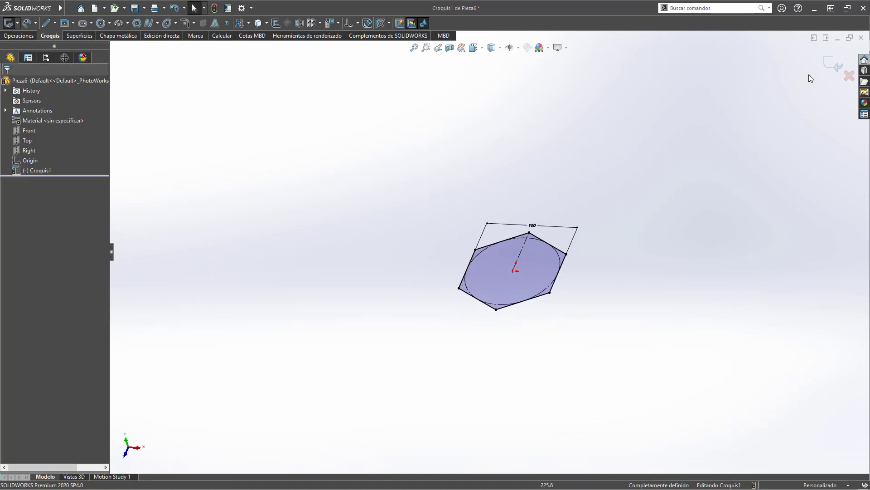
{"action": "left_click", "coordinate": [833, 66]}
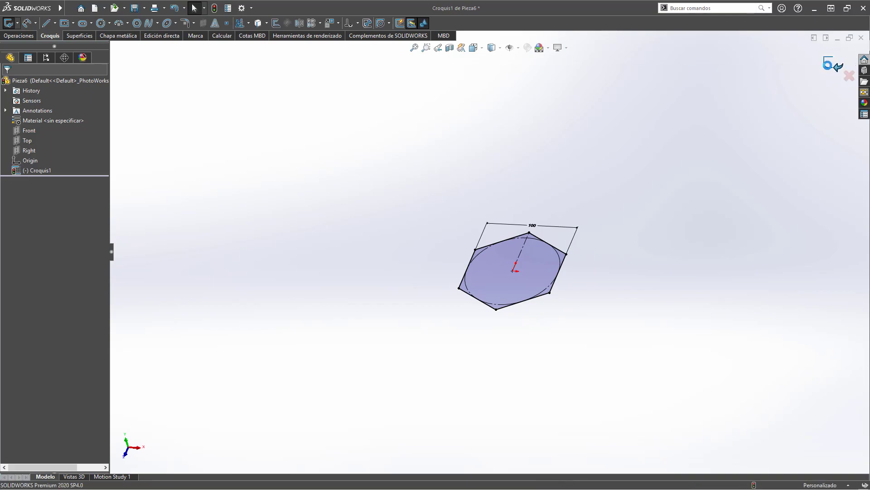
{"action": "mouse_move", "coordinate": [566, 231]}
{"action": "middle_mouse_down"}
{"action": "mouse_move", "coordinate": [564, 191]}
{"action": "mouse_move", "coordinate": [557, 201]}
{"action": "middle_mouse_up"}
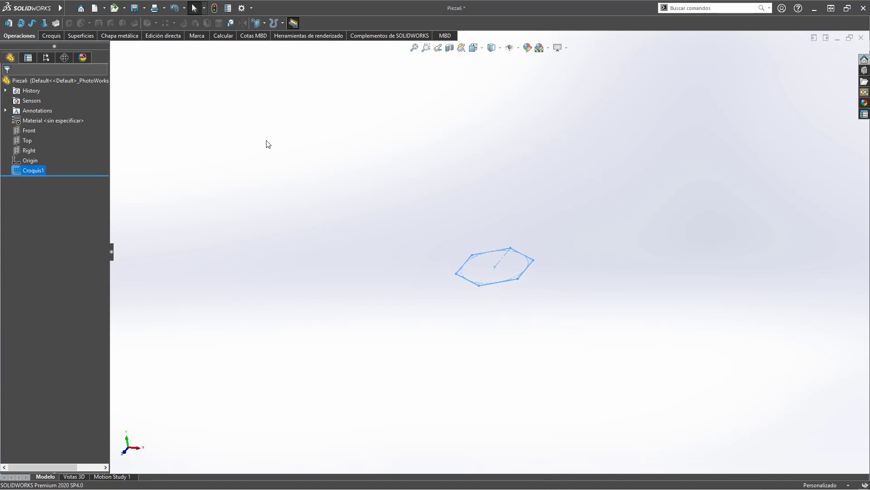
Create reference plane Plano1 offset 50 mm from the Top plane
{"action": "left_click", "coordinate": [25, 141]}
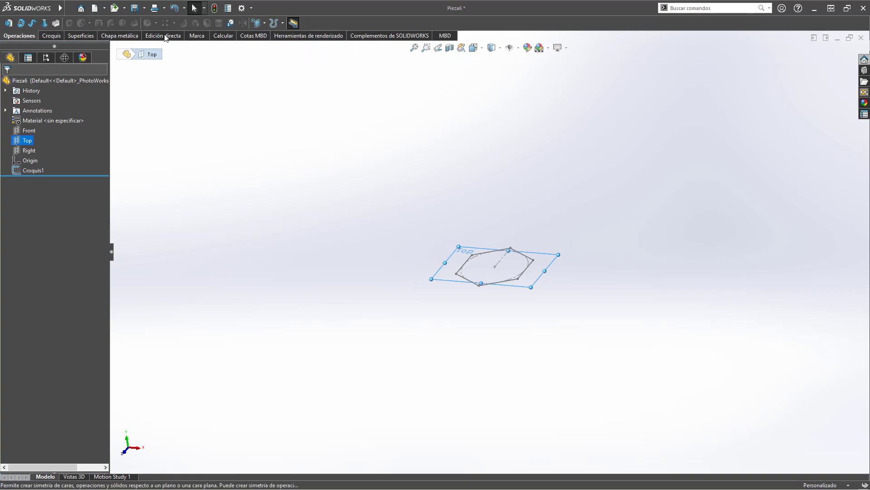
{"action": "left_click", "coordinate": [265, 24]}
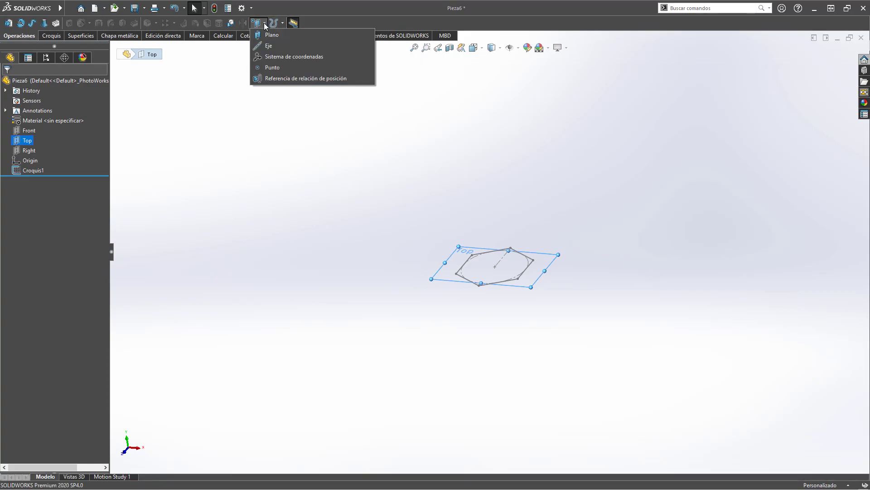
{"action": "left_click", "coordinate": [259, 40]}
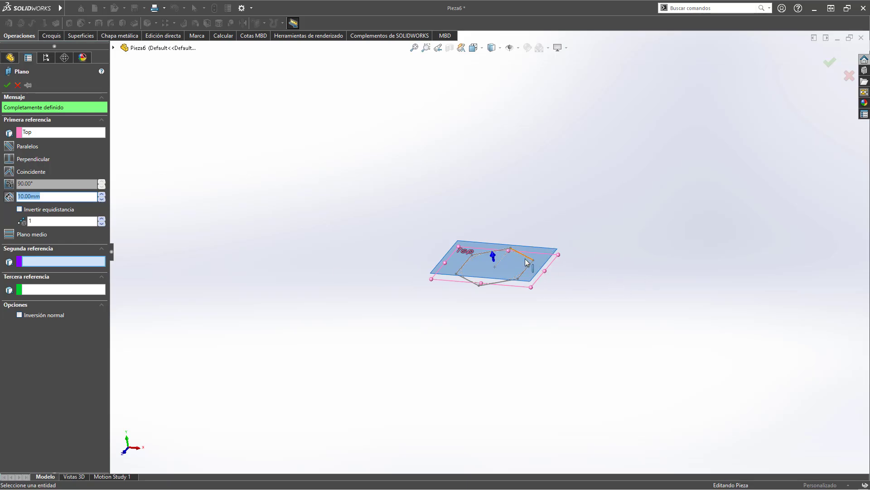
{"action": "scroll", "coordinate": [527, 265], "scroll_direction": "down", "scroll_amount": 2}
{"action": "scroll", "coordinate": [461, 256], "scroll_direction": "down", "scroll_amount": 3}
{"action": "mouse_move", "coordinate": [483, 274]}
{"action": "middle_mouse_down"}
{"action": "mouse_move", "coordinate": [243, 165]}
{"action": "mouse_move", "coordinate": [214, 111]}
{"action": "middle_mouse_up"}
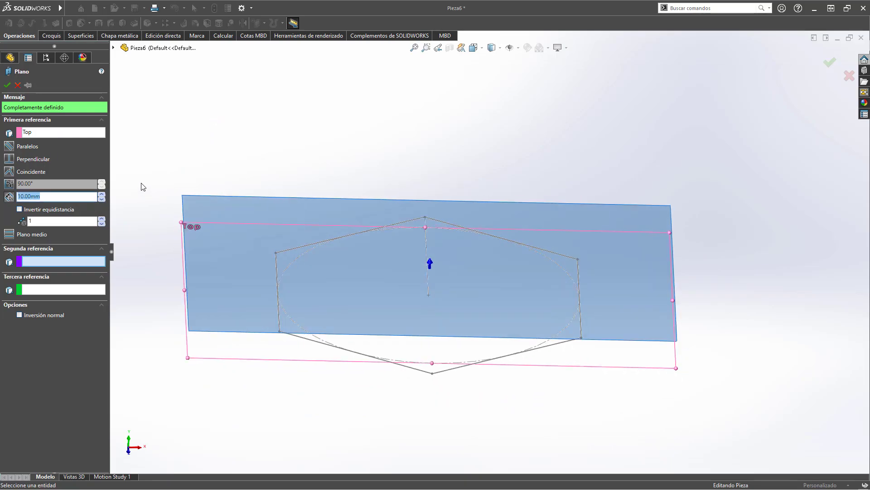
{"action": "type", "text": "50"}
{"action": "key", "text": "Return"}
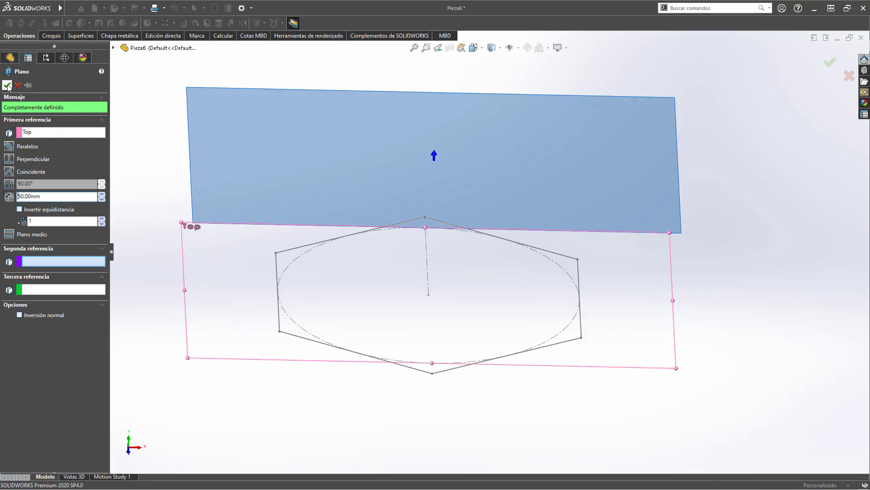
{"action": "left_click", "coordinate": [8, 85]}
Start a new sketch on Plano1
{"action": "scroll", "coordinate": [460, 242], "scroll_direction": "up", "scroll_amount": 3}
{"action": "scroll", "coordinate": [557, 242], "scroll_direction": "up", "scroll_amount": 3}
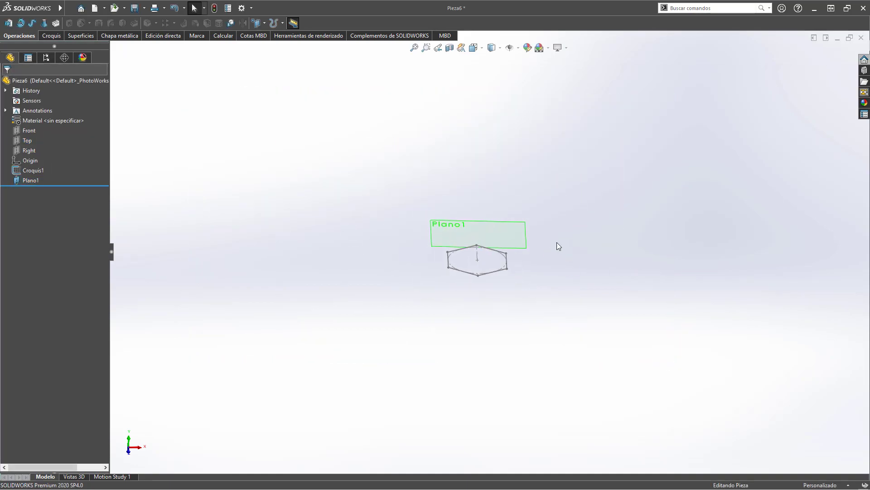
{"action": "scroll", "coordinate": [464, 254], "scroll_direction": "down", "scroll_amount": 3}
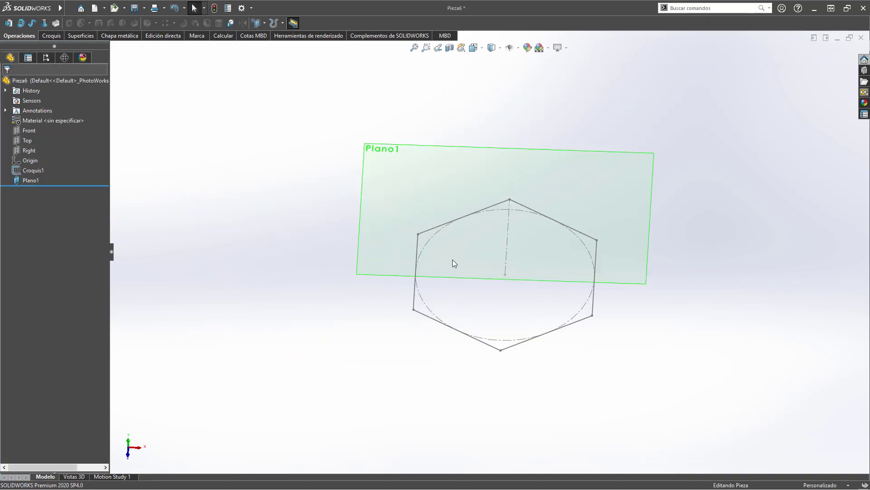
{"action": "left_click", "coordinate": [38, 180]}
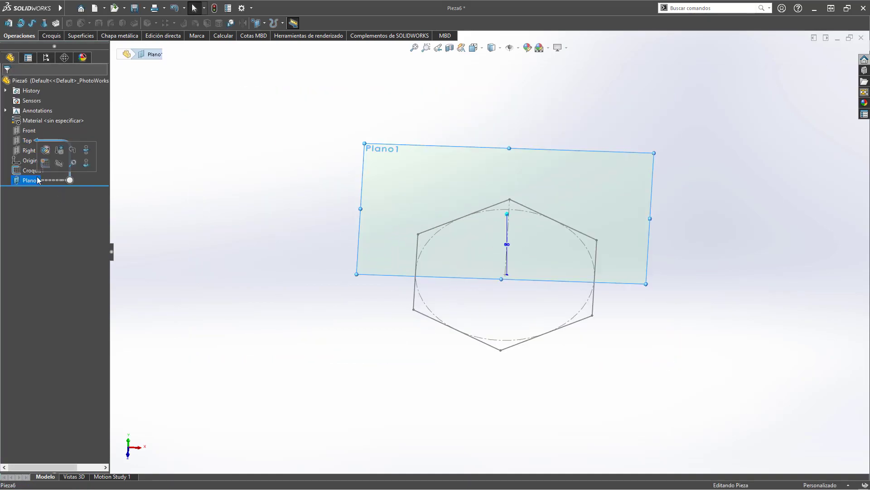
{"action": "left_click", "coordinate": [73, 163]}
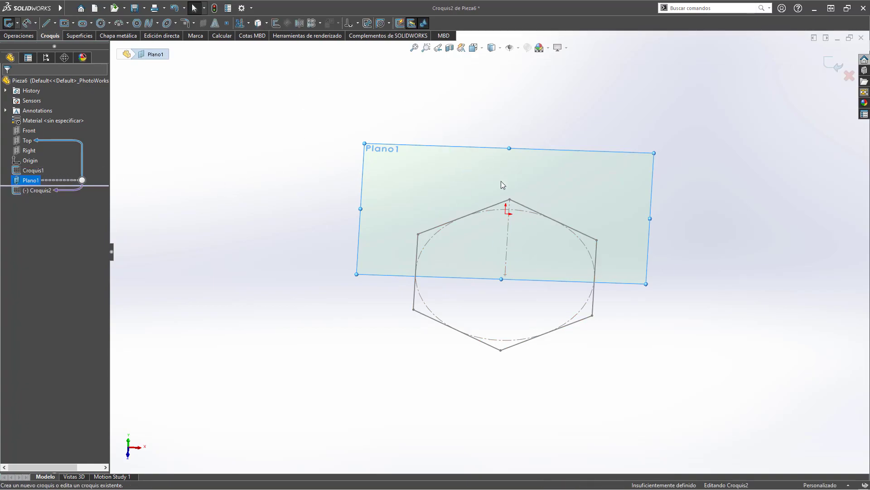
Convert Croquis1's hexagon into the Plano1 sketch and exit Croquis2
{"action": "key", "text": "ctrl+8"}
{"action": "scroll", "coordinate": [415, 258], "scroll_direction": "up", "scroll_amount": 3}
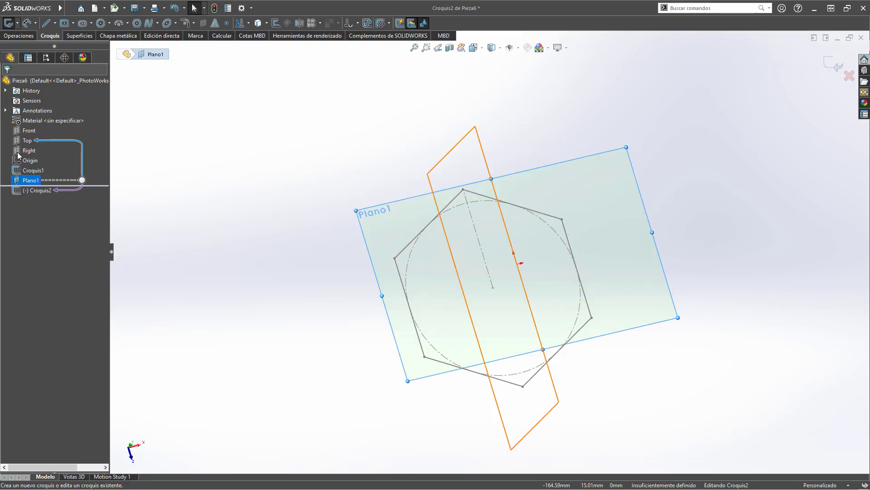
{"action": "left_click", "coordinate": [30, 172]}
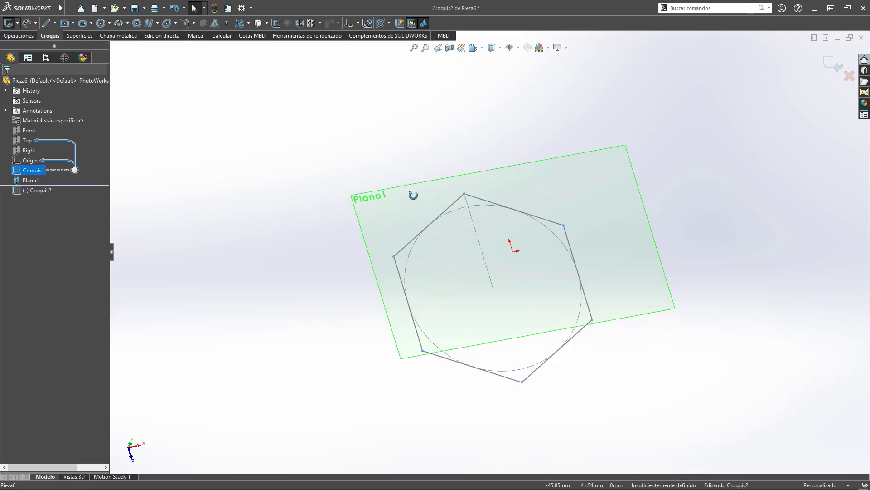
{"action": "left_click", "coordinate": [260, 23]}
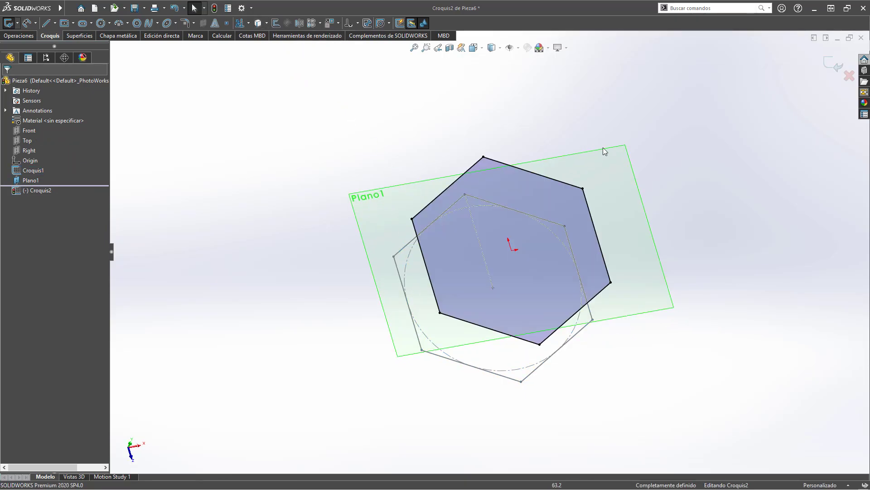
{"action": "mouse_move", "coordinate": [627, 172]}
{"action": "middle_mouse_down"}
{"action": "mouse_move", "coordinate": [615, 80]}
{"action": "mouse_move", "coordinate": [610, 91]}
{"action": "middle_mouse_up"}
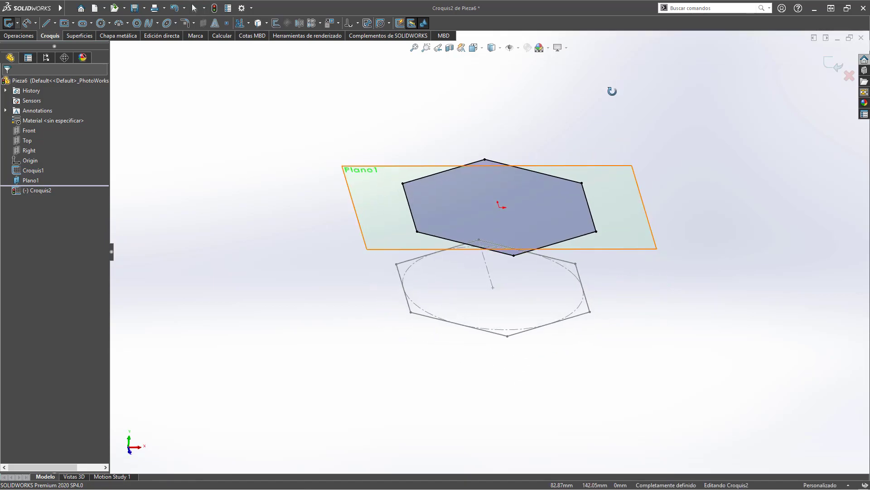
{"action": "left_click", "coordinate": [831, 64]}
{"action": "scroll", "coordinate": [480, 190], "scroll_direction": "up", "scroll_amount": 5}
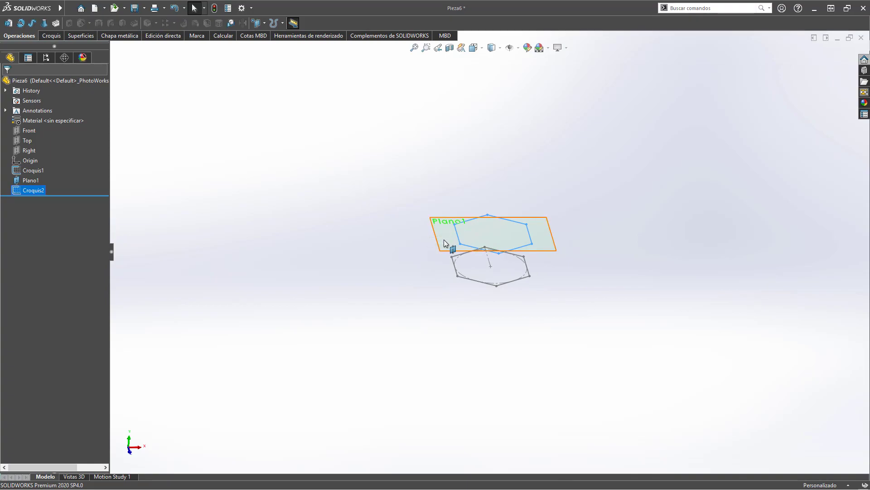
Create reference plane Plano2 offset 30 mm from Plano1
{"action": "left_click", "coordinate": [256, 176]}
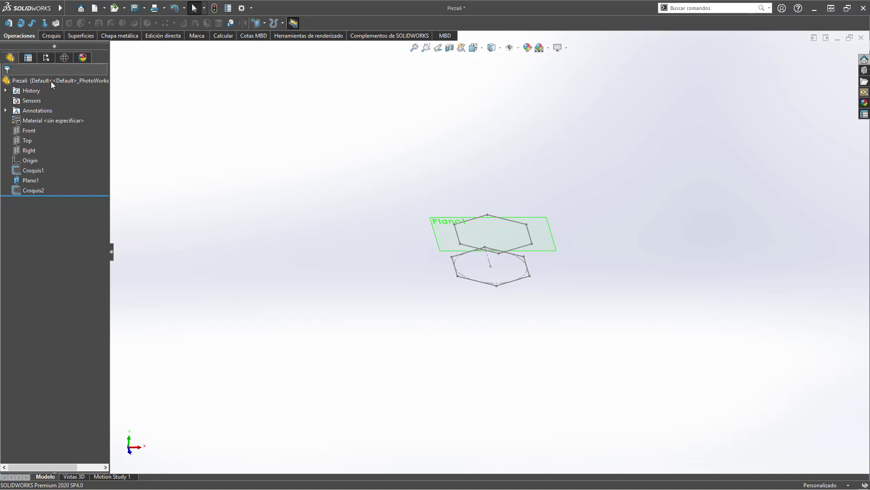
{"action": "left_click", "coordinate": [26, 179]}
{"action": "key", "text": "Escape"}
{"action": "left_click", "coordinate": [263, 26]}
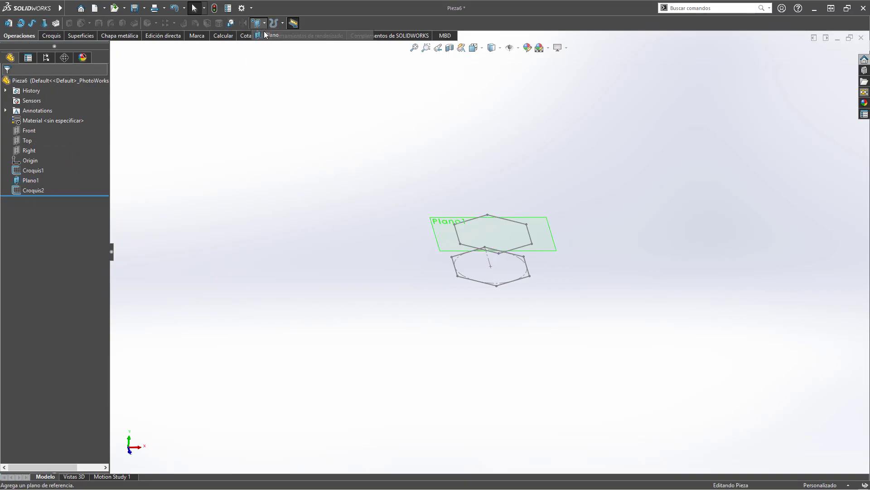
{"action": "scroll", "coordinate": [466, 222], "scroll_direction": "down", "scroll_amount": 2}
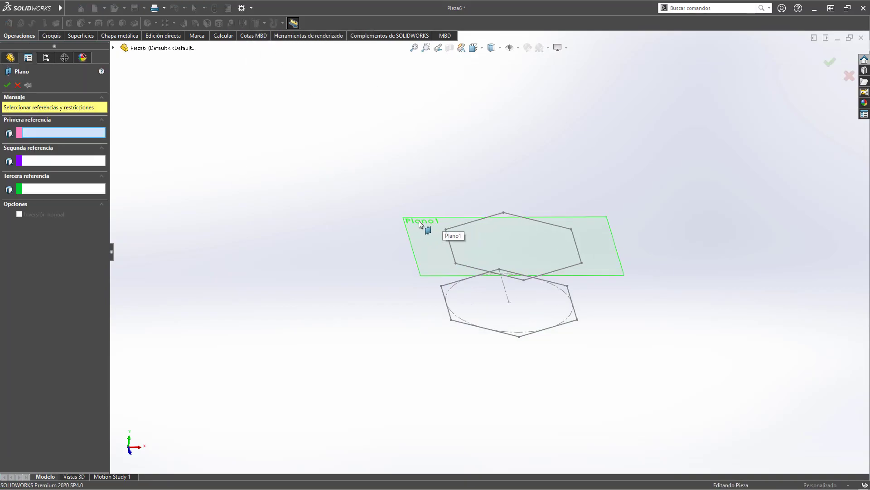
{"action": "left_click", "coordinate": [419, 222]}
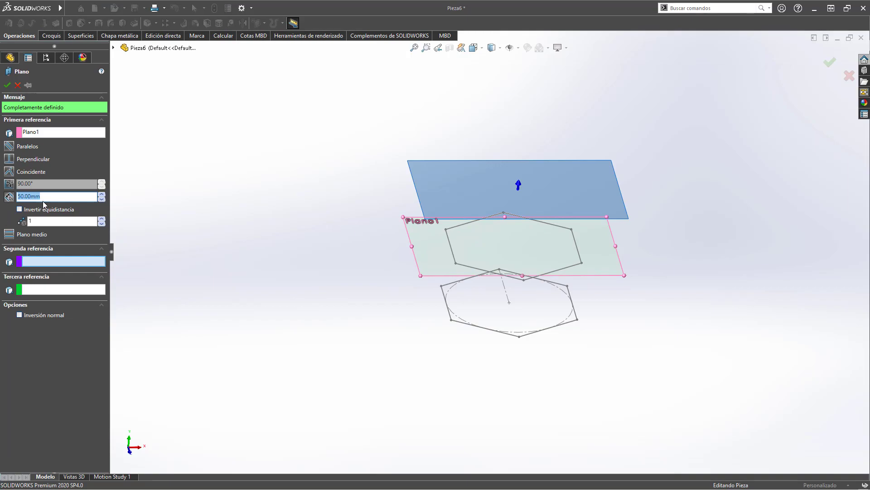
{"action": "type", "text": "30"}
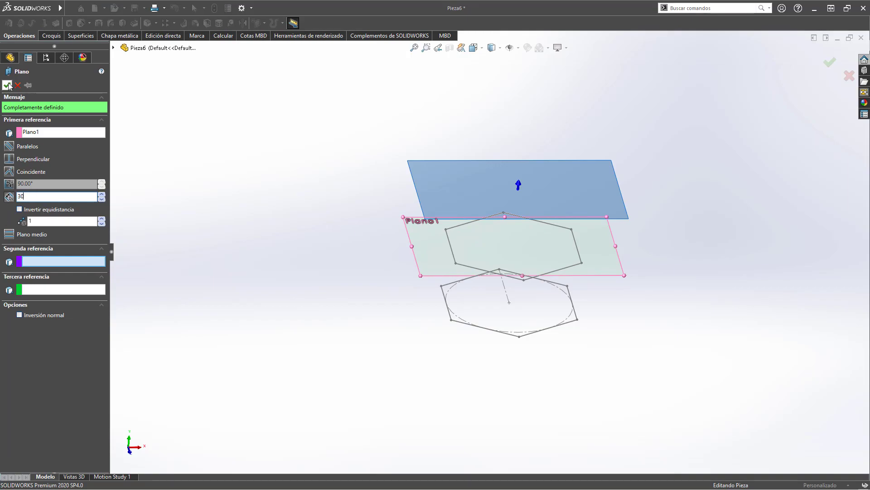
{"action": "key", "text": "Return"}
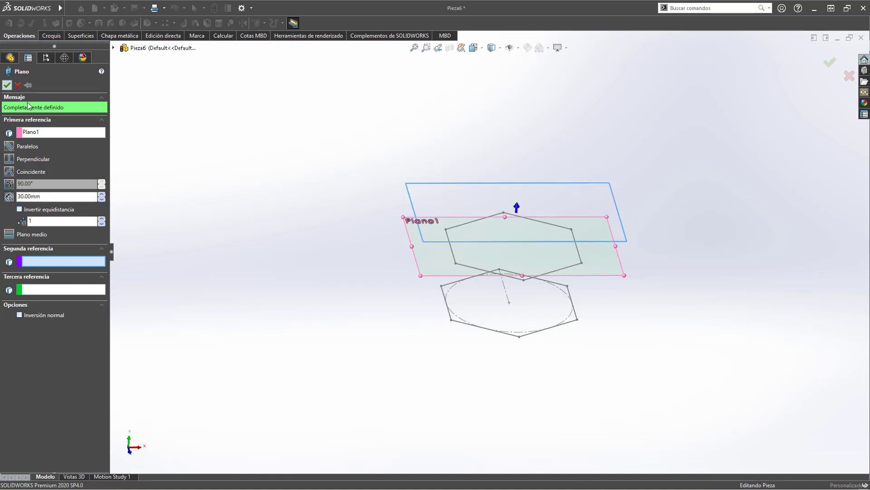
{"action": "right_click", "coordinate": [156, 130]}
Start a new sketch on Plano2 from its right-click menu
{"action": "scroll", "coordinate": [435, 196], "scroll_direction": "up", "scroll_amount": 2}
{"action": "scroll", "coordinate": [472, 192], "scroll_direction": "up", "scroll_amount": 1}
{"action": "scroll", "coordinate": [472, 191], "scroll_direction": "down", "scroll_amount": 4}
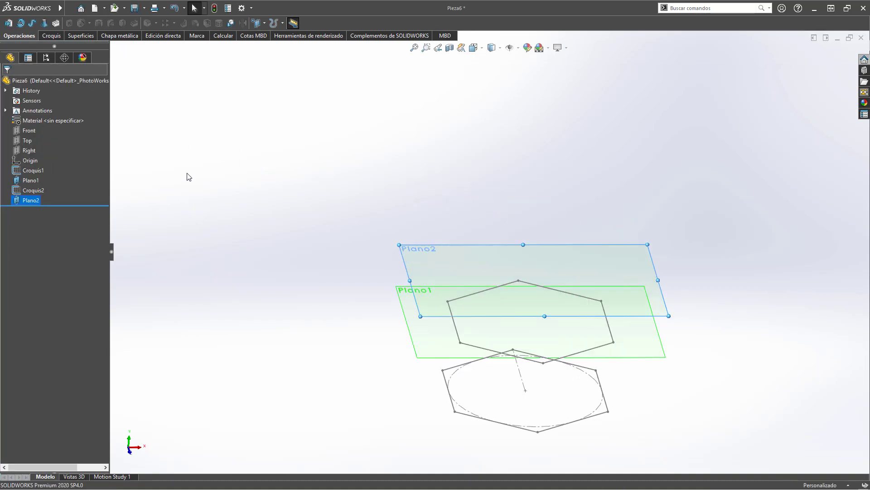
{"action": "right_click", "coordinate": [38, 201]}
{"action": "left_click", "coordinate": [41, 172]}
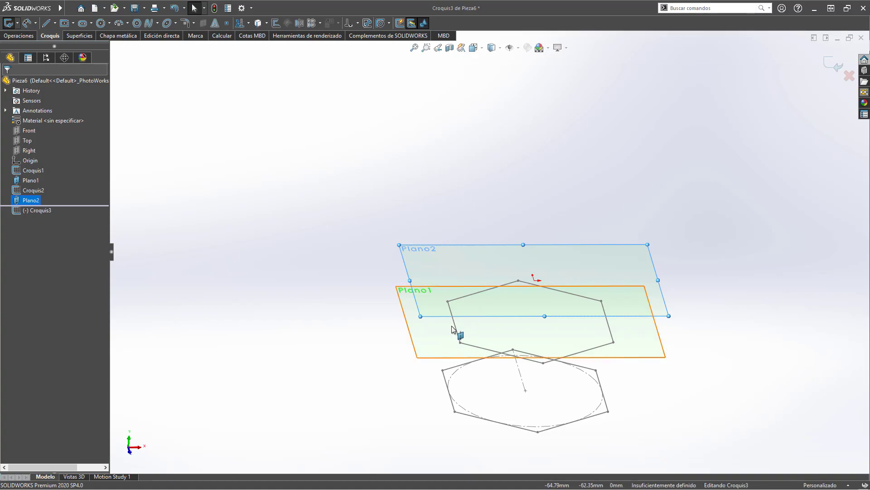
Offset the hexagon 5 mm inward with Equidistanciar entidades and exit Croquis3
{"action": "left_click", "coordinate": [276, 24]}
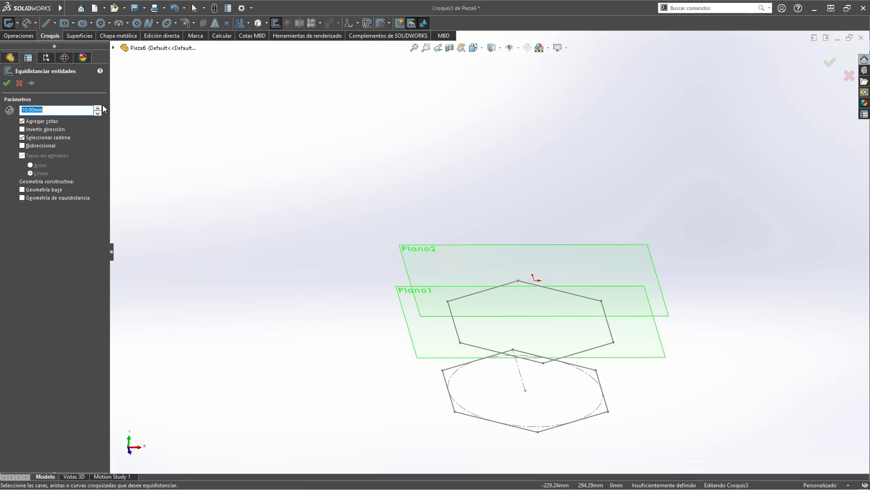
{"action": "type", "text": "2"}
{"action": "left_click", "coordinate": [458, 335]}
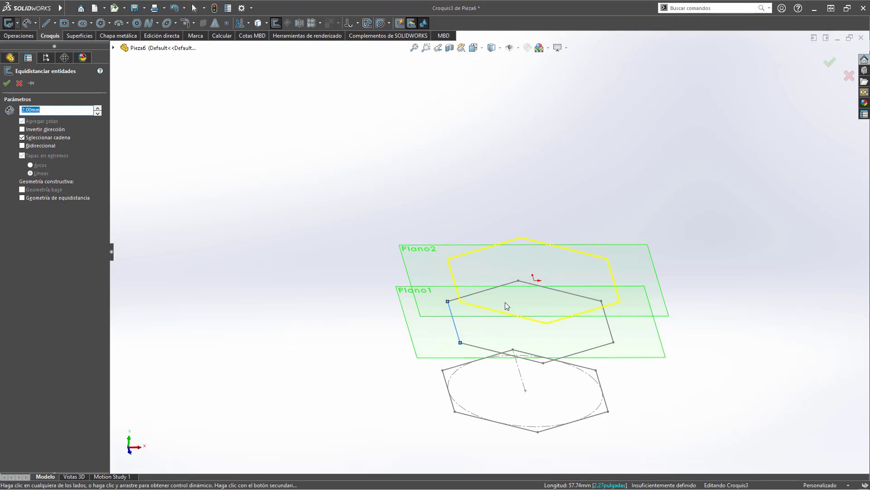
{"action": "middle_click_drag", "start_coordinate": [507, 306], "coordinate": [499, 347]}
{"action": "key", "text": "ctrl+5"}
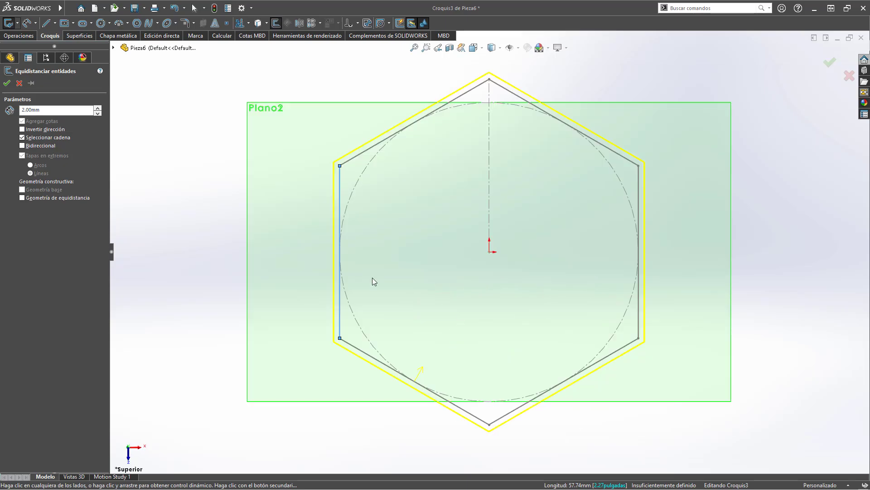
{"action": "left_click", "coordinate": [40, 130]}
{"action": "type", "text": "5"}
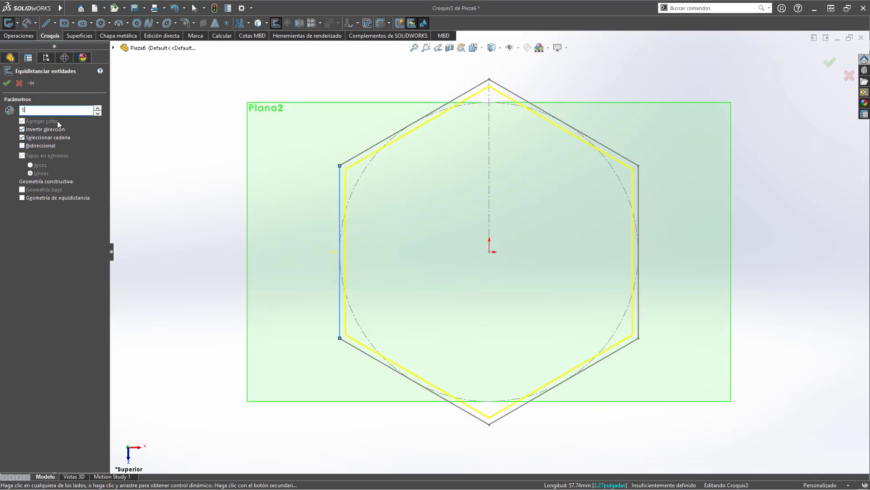
{"action": "key", "text": "Return"}
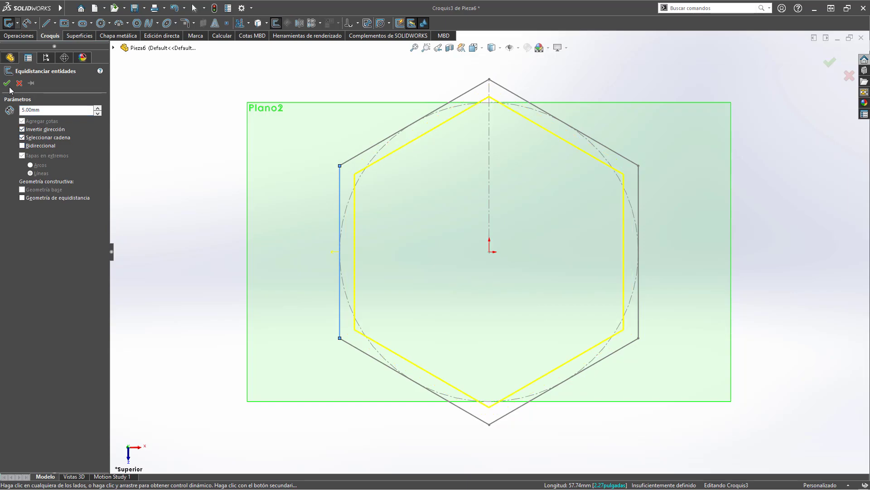
{"action": "left_click", "coordinate": [7, 84]}
{"action": "scroll", "coordinate": [504, 222], "scroll_direction": "up", "scroll_amount": 3}
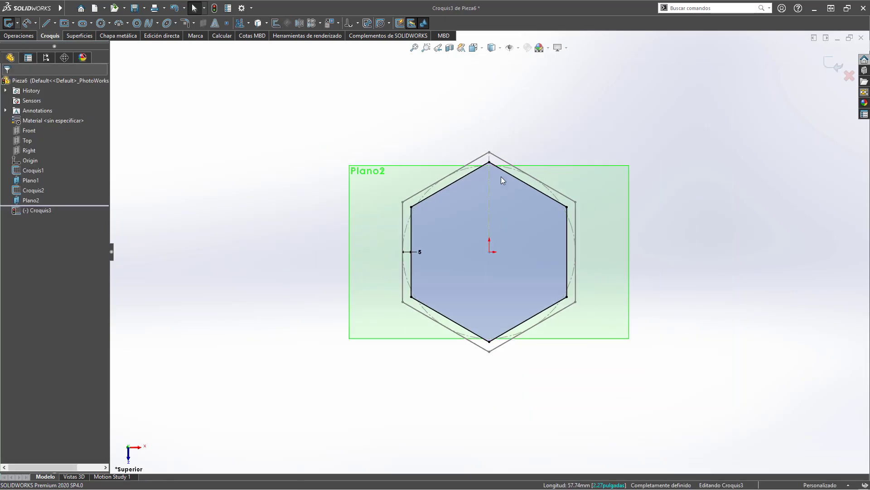
{"action": "mouse_move", "coordinate": [502, 176]}
{"action": "middle_mouse_down"}
{"action": "mouse_move", "coordinate": [529, 85]}
{"action": "mouse_move", "coordinate": [258, 252]}
{"action": "middle_mouse_up"}
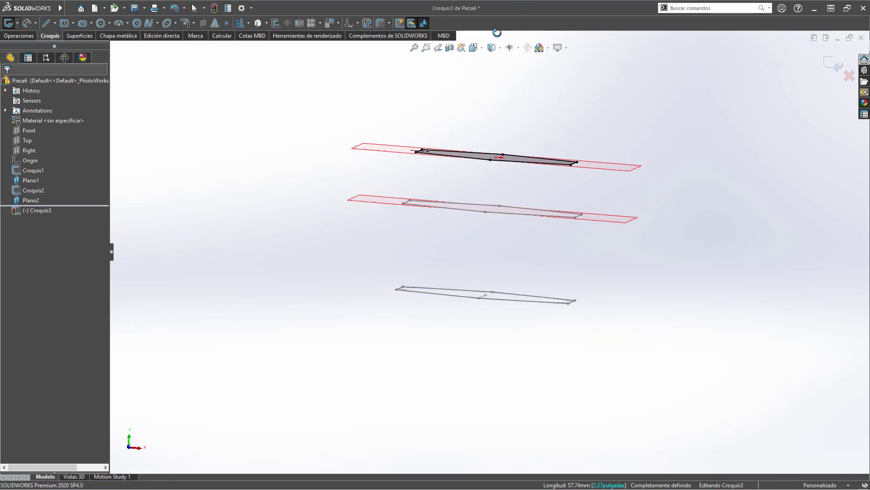
{"action": "left_click", "coordinate": [833, 64]}
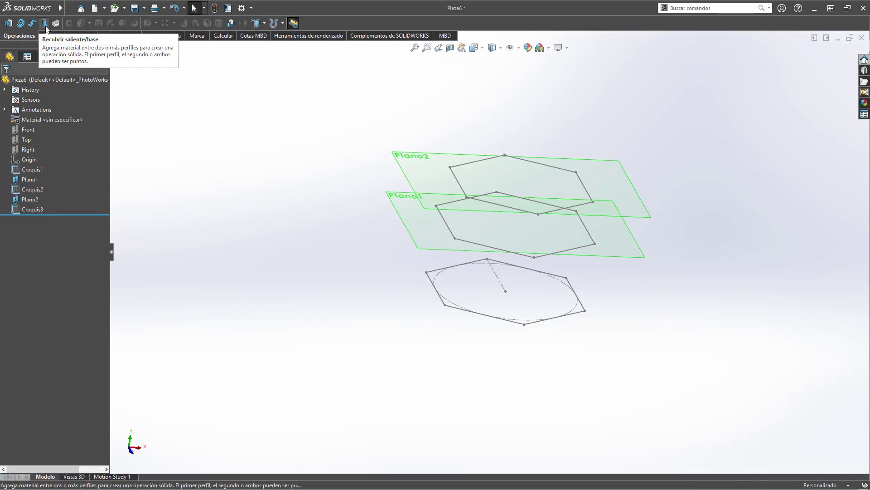
Loft through Croquis1, Croquis2 and Croquis3, dragging connector points to twist it, creating Recubrir1
{"action": "left_click", "coordinate": [46, 26]}
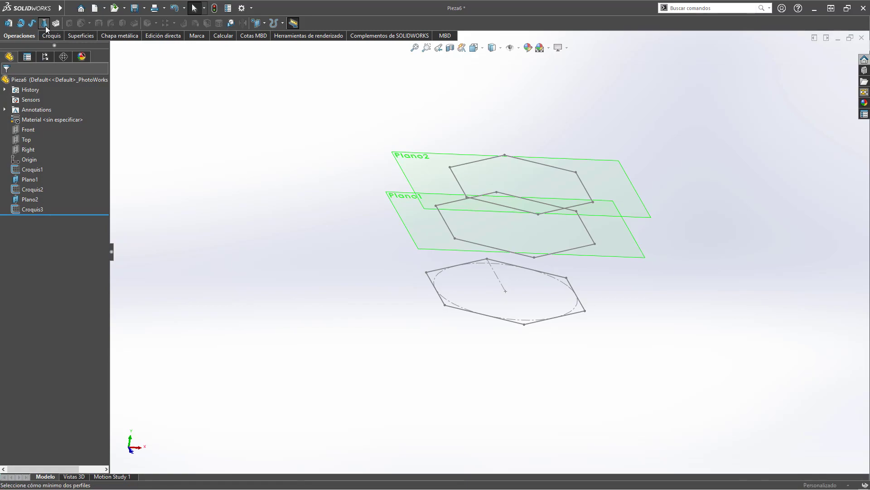
{"action": "left_click", "coordinate": [437, 273]}
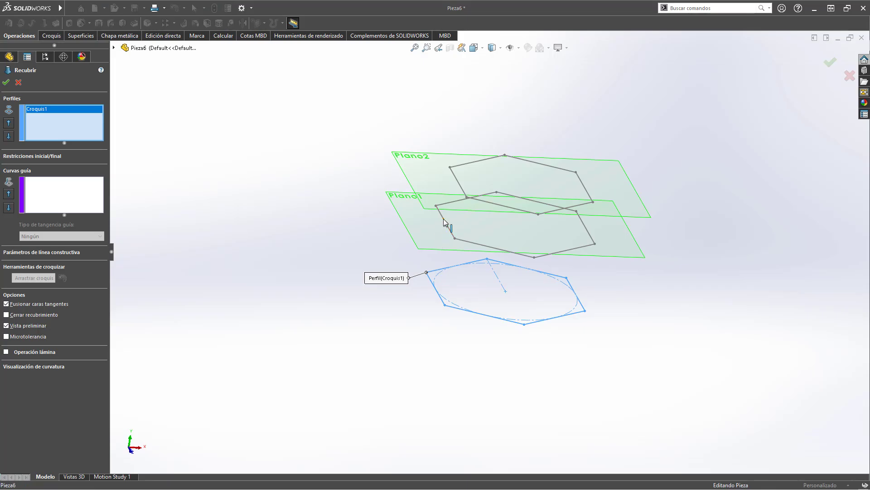
{"action": "left_click", "coordinate": [445, 223]}
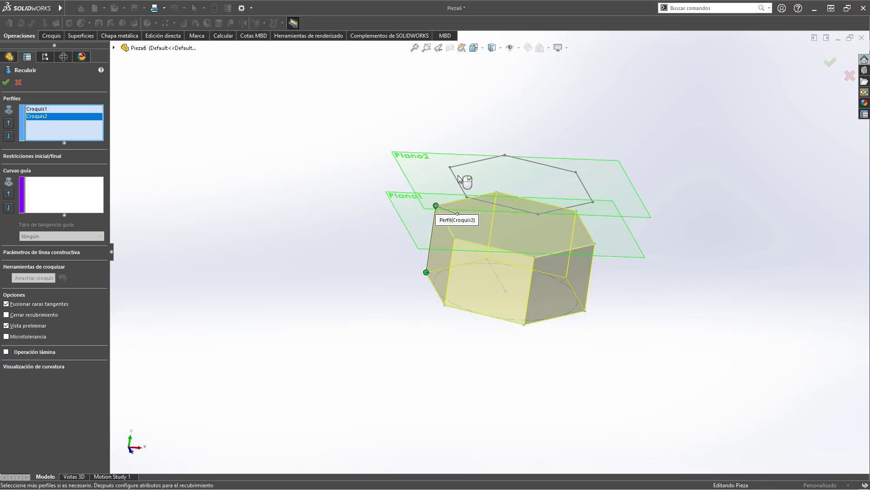
{"action": "left_click", "coordinate": [457, 180]}
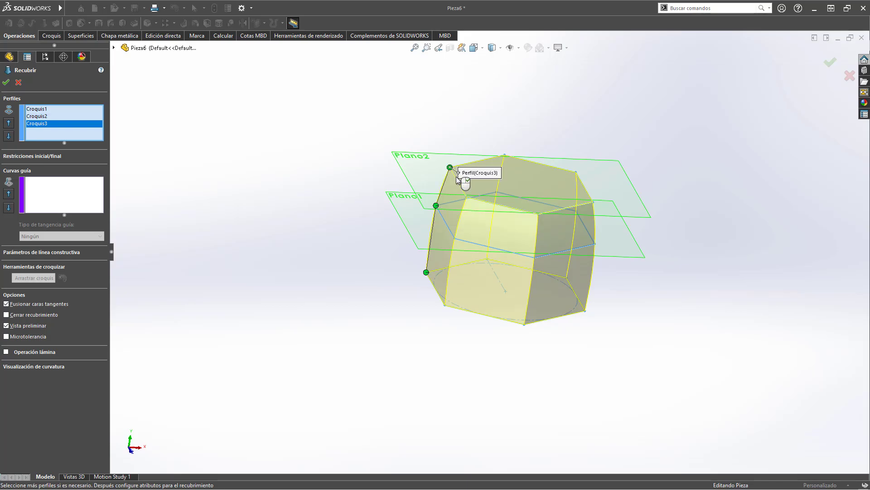
{"action": "mouse_move", "coordinate": [459, 177]}
{"action": "middle_mouse_down"}
{"action": "mouse_move", "coordinate": [490, 170]}
{"action": "mouse_move", "coordinate": [424, 179]}
{"action": "mouse_move", "coordinate": [445, 171]}
{"action": "mouse_move", "coordinate": [461, 193]}
{"action": "mouse_move", "coordinate": [473, 257]}
{"action": "mouse_move", "coordinate": [439, 231]}
{"action": "mouse_move", "coordinate": [440, 127]}
{"action": "mouse_move", "coordinate": [462, 143]}
{"action": "mouse_move", "coordinate": [447, 208]}
{"action": "mouse_move", "coordinate": [496, 164]}
{"action": "middle_mouse_up"}
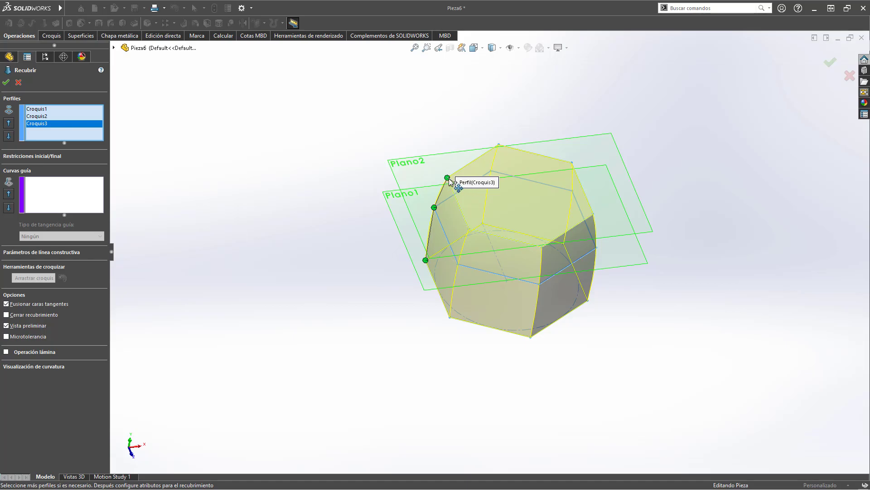
{"action": "left_click_drag", "start_coordinate": [449, 178], "coordinate": [499, 145]}
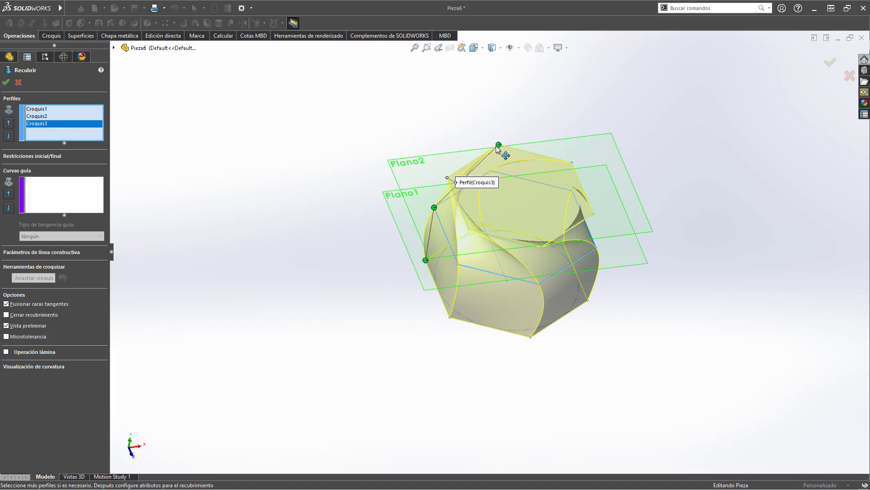
{"action": "mouse_move", "coordinate": [490, 195]}
{"action": "middle_mouse_down"}
{"action": "mouse_move", "coordinate": [466, 137]}
{"action": "mouse_move", "coordinate": [568, 190]}
{"action": "mouse_move", "coordinate": [534, 88]}
{"action": "mouse_move", "coordinate": [561, 101]}
{"action": "mouse_move", "coordinate": [566, 126]}
{"action": "mouse_move", "coordinate": [587, 144]}
{"action": "mouse_move", "coordinate": [522, 187]}
{"action": "middle_mouse_up"}
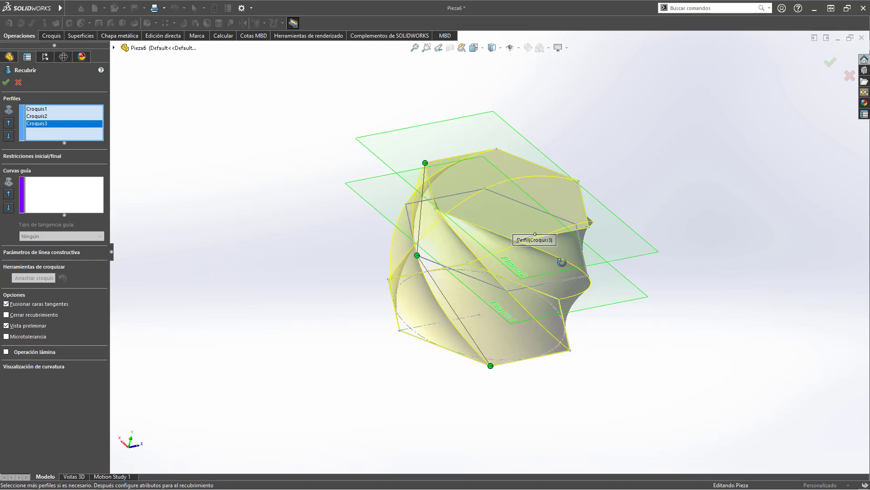
{"action": "mouse_move", "coordinate": [591, 280]}
{"action": "middle_mouse_down"}
{"action": "mouse_move", "coordinate": [320, 173]}
{"action": "mouse_move", "coordinate": [415, 208]}
{"action": "mouse_move", "coordinate": [399, 259]}
{"action": "middle_mouse_up"}
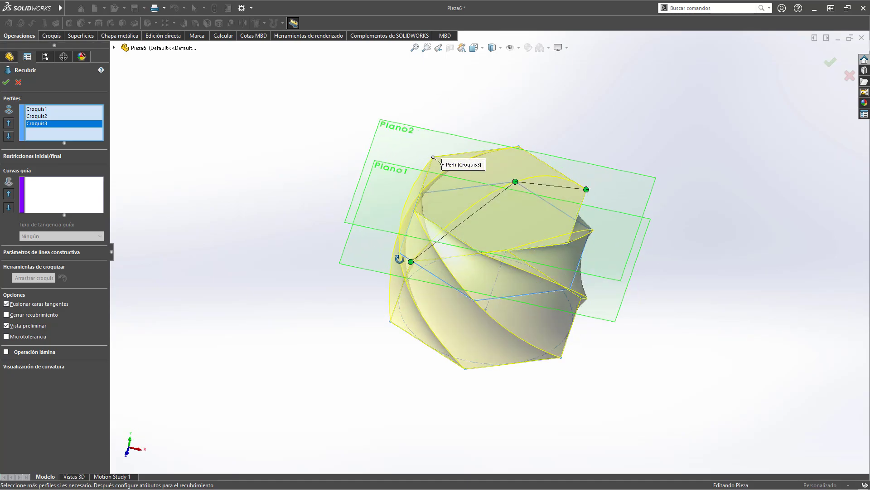
{"action": "left_click", "coordinate": [6, 82]}
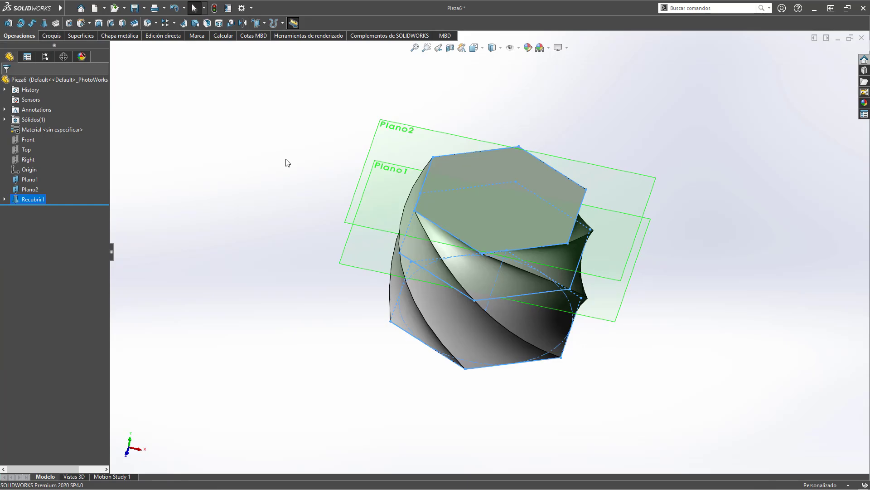
Hide reference planes Plano1 and Plano2 around the finished loft
{"action": "mouse_move", "coordinate": [380, 241]}
{"action": "middle_mouse_down"}
{"action": "mouse_move", "coordinate": [382, 171]}
{"action": "mouse_move", "coordinate": [435, 148]}
{"action": "mouse_move", "coordinate": [344, 203]}
{"action": "middle_mouse_up"}
{"action": "mouse_move", "coordinate": [344, 203]}
{"action": "left_mouse_down"}
{"action": "mouse_move", "coordinate": [244, 259]}
{"action": "mouse_move", "coordinate": [333, 282]}
{"action": "left_mouse_up"}
{"action": "key", "text": "Escape"}
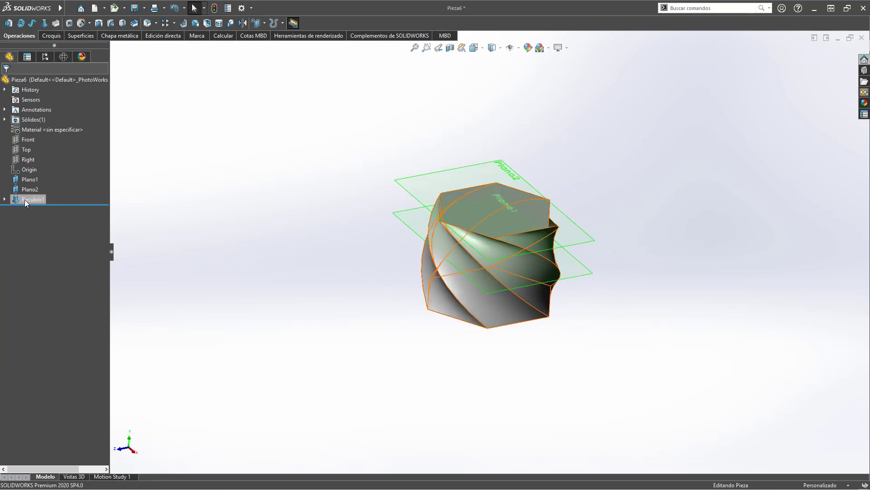
{"action": "left_click", "coordinate": [24, 201]}
{"action": "left_click", "coordinate": [18, 189]}
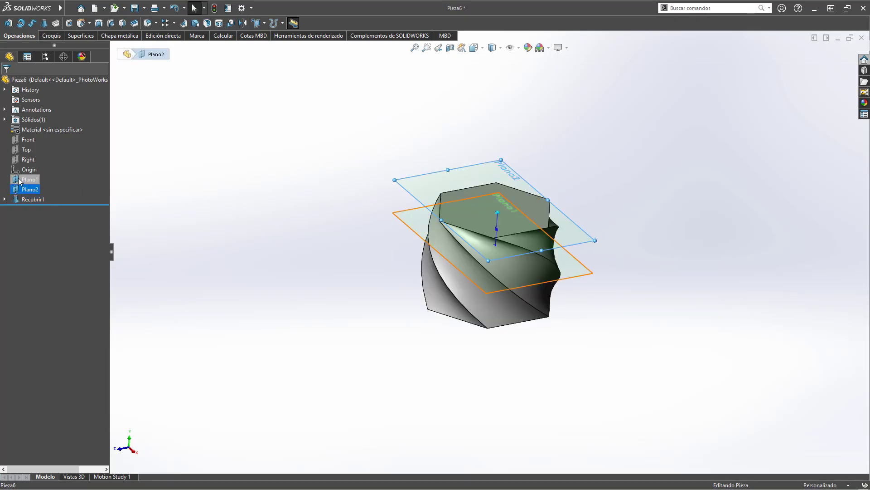
{"action": "left_click", "coordinate": [27, 164]}
Orbit the twisted loft to inspect it from side and tilted angles
{"action": "scroll", "coordinate": [453, 218], "scroll_direction": "down", "scroll_amount": 3}
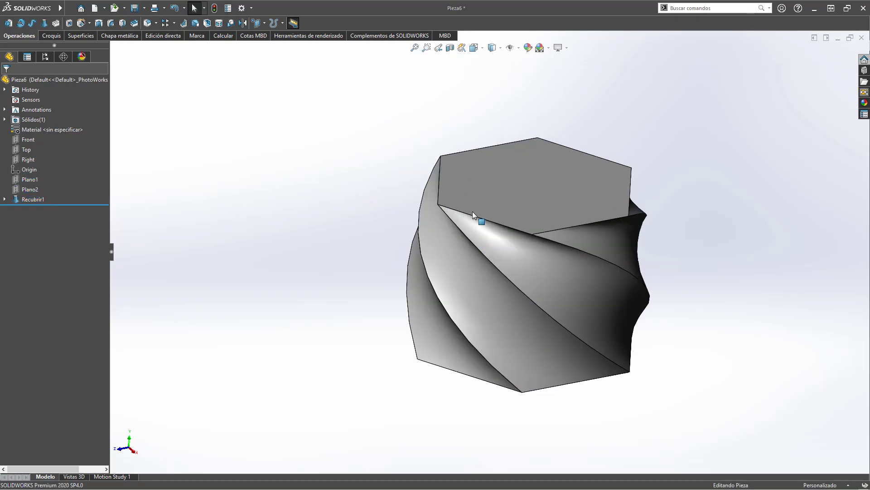
{"action": "mouse_move", "coordinate": [473, 211]}
{"action": "middle_mouse_down"}
{"action": "mouse_move", "coordinate": [415, 155]}
{"action": "mouse_move", "coordinate": [338, 195]}
{"action": "mouse_move", "coordinate": [495, 200]}
{"action": "mouse_move", "coordinate": [563, 243]}
{"action": "mouse_move", "coordinate": [538, 266]}
{"action": "mouse_move", "coordinate": [536, 317]}
{"action": "mouse_move", "coordinate": [564, 352]}
{"action": "mouse_move", "coordinate": [516, 360]}
{"action": "mouse_move", "coordinate": [521, 316]}
{"action": "mouse_move", "coordinate": [536, 301]}
{"action": "mouse_move", "coordinate": [443, 301]}
{"action": "mouse_move", "coordinate": [468, 245]}
{"action": "mouse_move", "coordinate": [435, 272]}
{"action": "mouse_move", "coordinate": [444, 340]}
{"action": "middle_mouse_up"}
{"action": "scroll", "coordinate": [494, 227], "scroll_direction": "up", "scroll_amount": 3}
{"action": "scroll", "coordinate": [508, 217], "scroll_direction": "down", "scroll_amount": 5}
{"action": "mouse_move", "coordinate": [495, 257]}
{"action": "middle_mouse_down"}
{"action": "mouse_move", "coordinate": [519, 332]}
{"action": "mouse_move", "coordinate": [602, 316]}
{"action": "middle_mouse_up"}
{"action": "scroll", "coordinate": [498, 272], "scroll_direction": "up", "scroll_amount": 2}
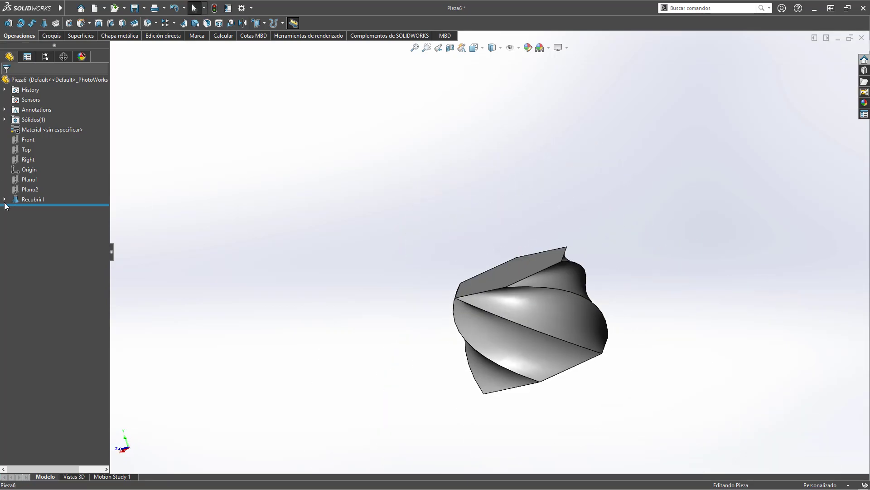
Expand Recubrir1 to list its sketches and highlight Croquis3 on the model
{"action": "left_click", "coordinate": [4, 199]}
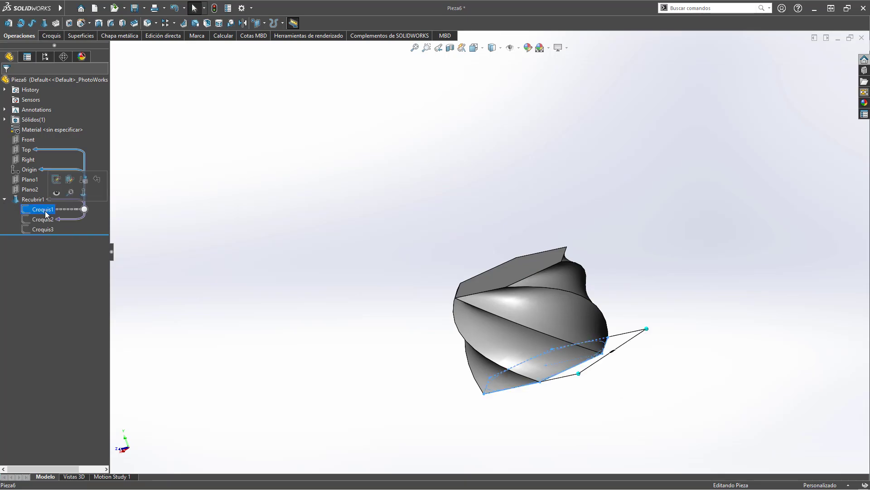
{"action": "left_click", "coordinate": [39, 229]}
{"action": "scroll", "coordinate": [302, 295], "scroll_direction": "down", "scroll_amount": 1}
{"action": "mouse_move", "coordinate": [480, 271]}
{"action": "middle_mouse_down"}
{"action": "mouse_move", "coordinate": [661, 244]}
{"action": "mouse_move", "coordinate": [553, 307]}
{"action": "mouse_move", "coordinate": [525, 223]}
{"action": "middle_mouse_up"}
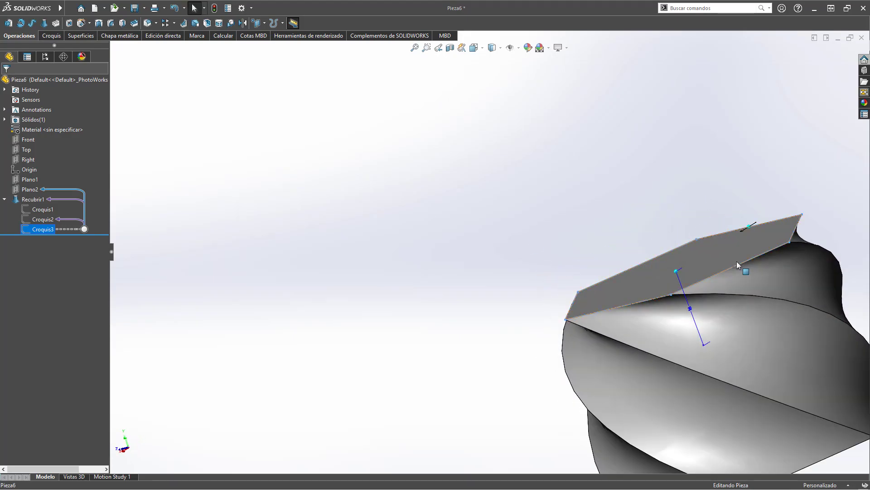
{"action": "mouse_move", "coordinate": [746, 246]}
{"action": "middle_mouse_down"}
{"action": "mouse_move", "coordinate": [662, 186]}
{"action": "mouse_move", "coordinate": [667, 264]}
{"action": "mouse_move", "coordinate": [624, 309]}
{"action": "middle_mouse_up"}
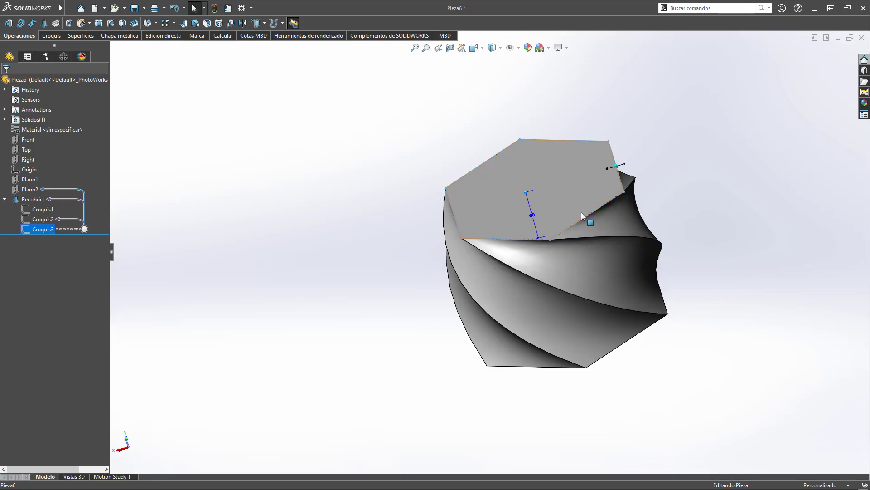
{"action": "mouse_move", "coordinate": [581, 212]}
{"action": "middle_mouse_down"}
{"action": "mouse_move", "coordinate": [554, 164]}
{"action": "mouse_move", "coordinate": [393, 193]}
{"action": "middle_mouse_up"}
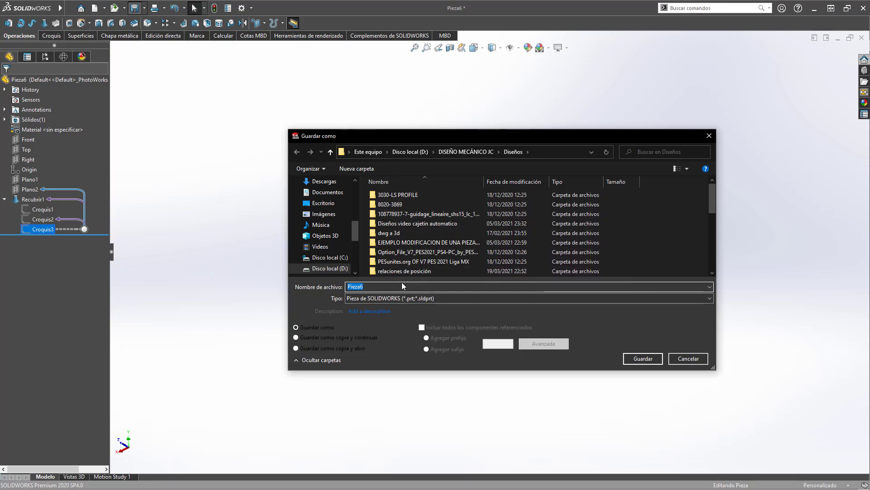
Save the part as 'recubirir 1', close it, and begin a new document
{"action": "type", "text": "recubi"}
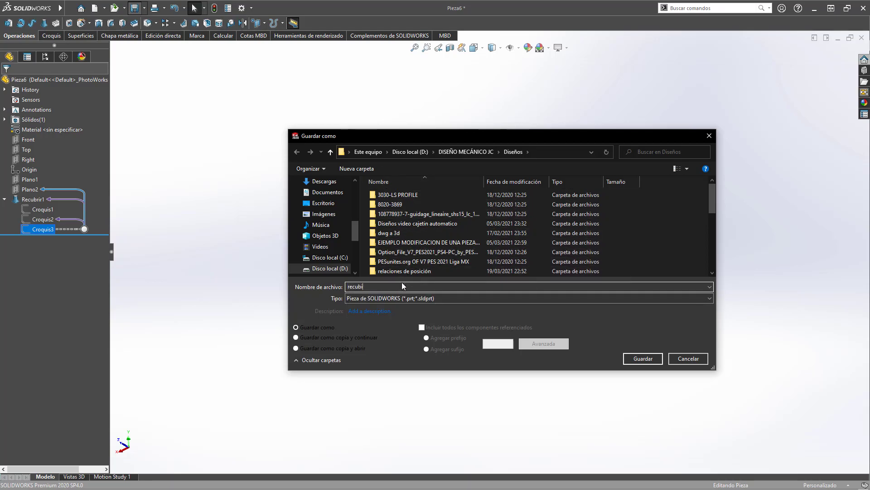
{"action": "type", "text": "rir "}
{"action": "type", "text": "1"}
{"action": "key", "text": "Return"}
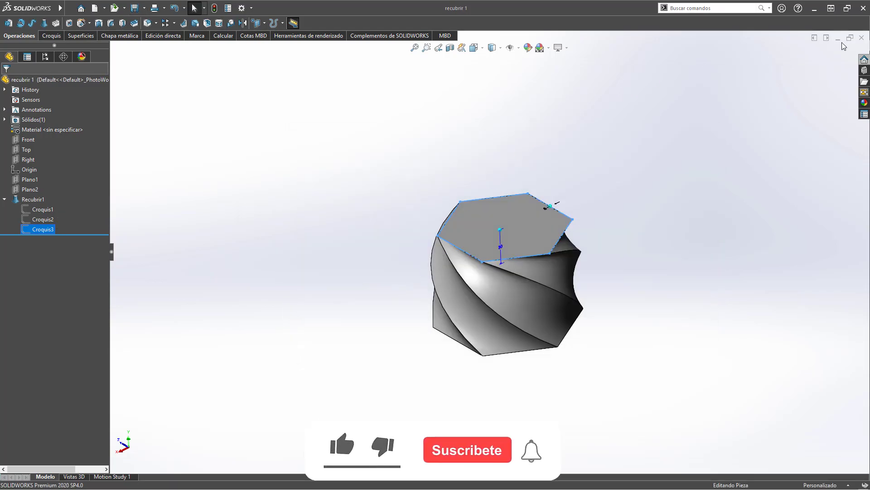
{"action": "left_click", "coordinate": [862, 39]}
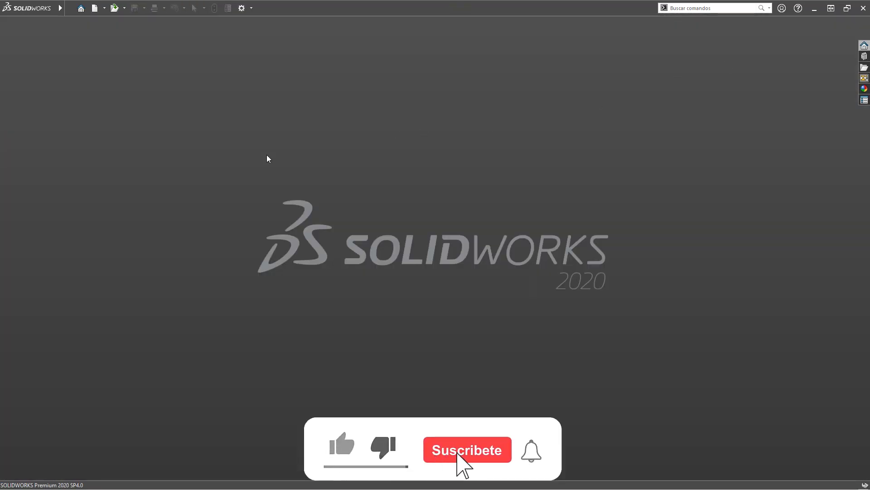
{"action": "key", "text": "ctrl+n"}
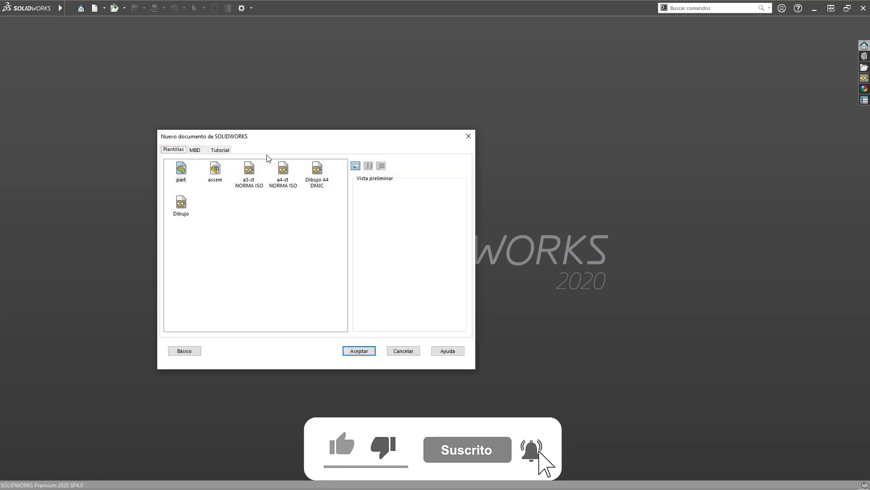
Open a new part and draw a Ø50 mm circle on the Front plane, centred on the origin
{"action": "key", "text": "Return"}
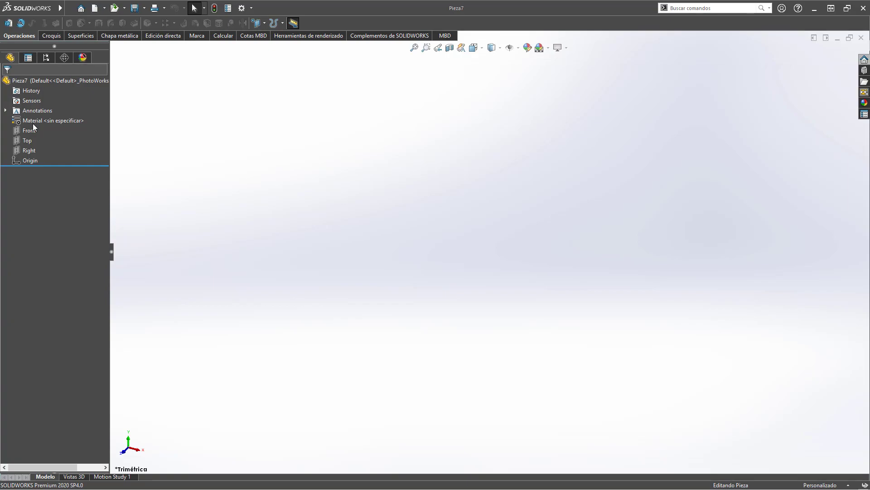
{"action": "left_click", "coordinate": [28, 131]}
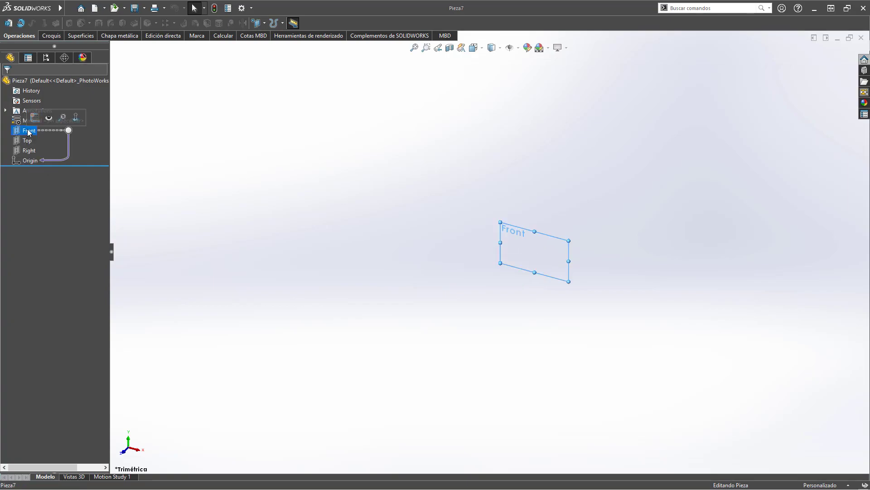
{"action": "left_click", "coordinate": [34, 117]}
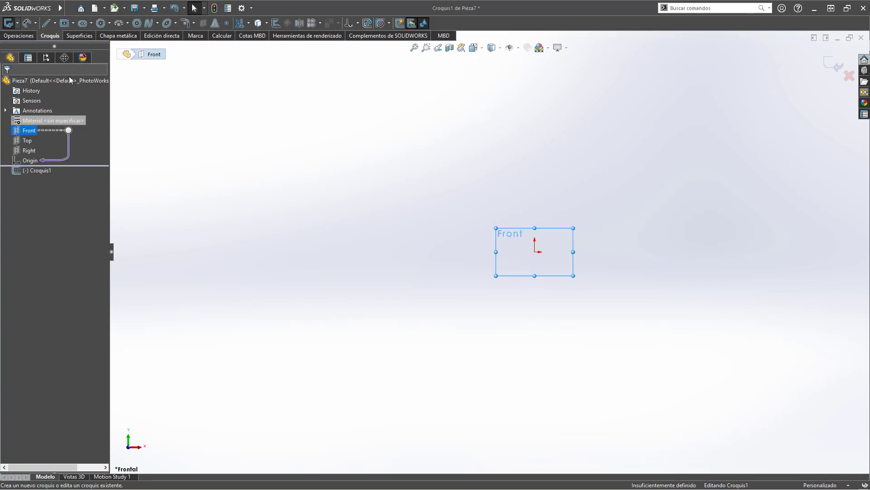
{"action": "left_click", "coordinate": [100, 23]}
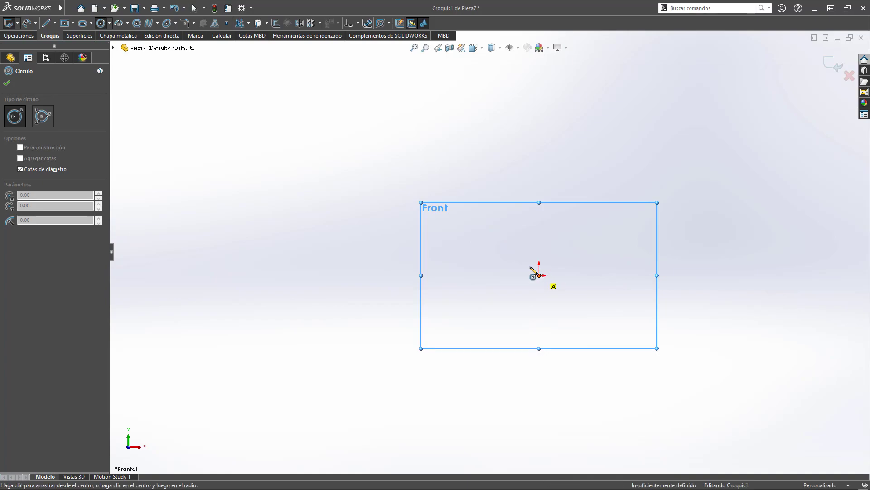
{"action": "left_click", "coordinate": [539, 275]}
{"action": "type", "text": "5"}
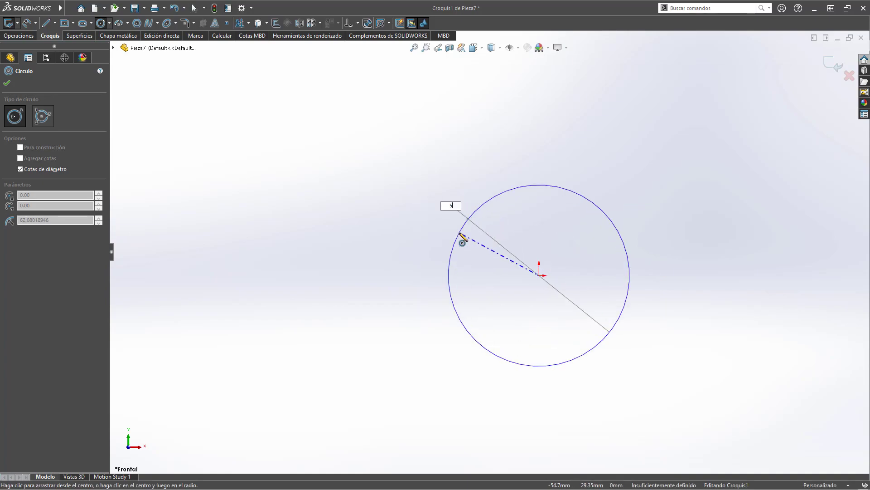
{"action": "type", "text": "0"}
{"action": "key", "text": "Return"}
{"action": "key", "text": "Escape"}
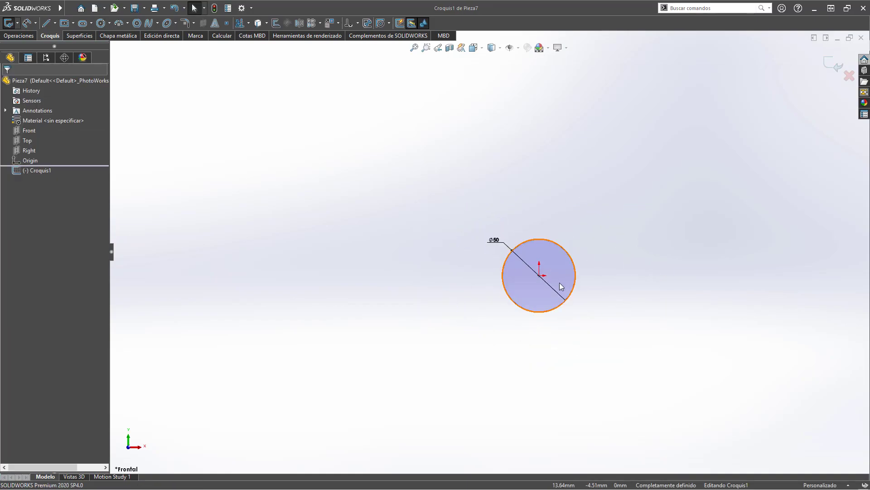
Close the circle sketch Croquis1 and orbit to view it in 3D
{"action": "left_click", "coordinate": [829, 71]}
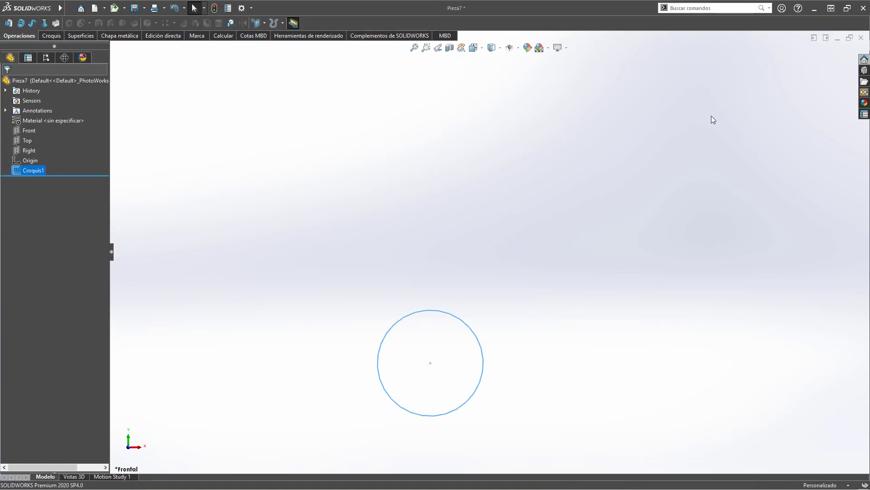
{"action": "mouse_move", "coordinate": [713, 120]}
{"action": "middle_mouse_down"}
{"action": "mouse_move", "coordinate": [668, 121]}
{"action": "mouse_move", "coordinate": [608, 175]}
{"action": "middle_mouse_up"}
{"action": "mouse_move", "coordinate": [456, 268]}
{"action": "middle_mouse_down"}
{"action": "mouse_move", "coordinate": [377, 341]}
{"action": "mouse_move", "coordinate": [190, 189]}
{"action": "mouse_move", "coordinate": [276, 160]}
{"action": "middle_mouse_up"}
{"action": "left_click", "coordinate": [276, 160]}
Create Plano1 offset 5 mm from the Front plane with the offset direction reversed
{"action": "left_click", "coordinate": [264, 23]}
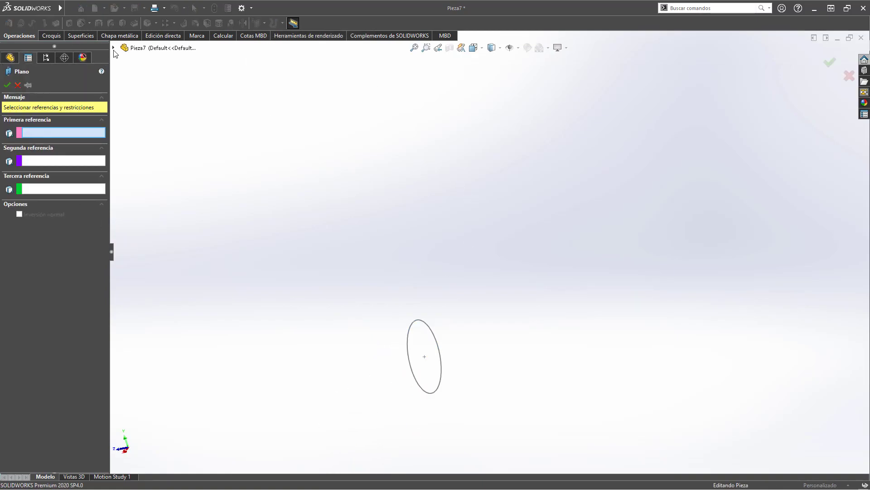
{"action": "left_click", "coordinate": [113, 48]}
{"action": "left_click", "coordinate": [146, 98]}
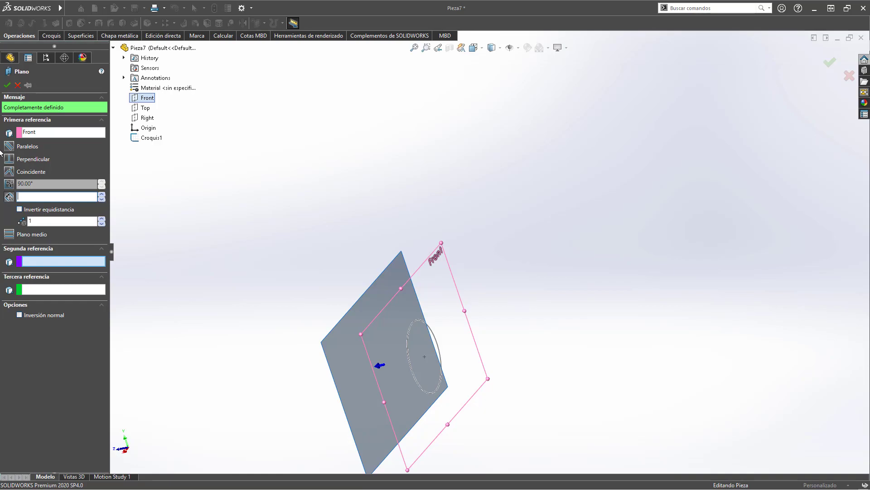
{"action": "type", "text": "5"}
{"action": "key", "text": "Return"}
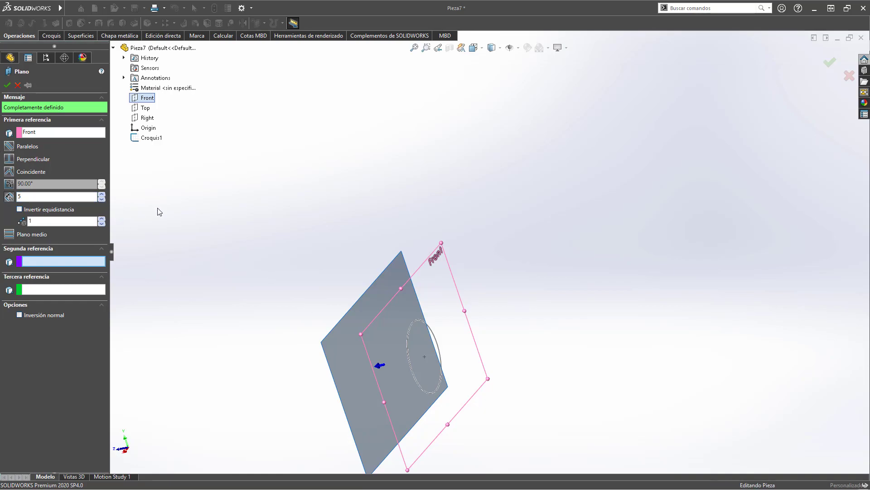
{"action": "left_click", "coordinate": [19, 209]}
{"action": "middle_click_drag", "start_coordinate": [270, 248], "coordinate": [239, 243]}
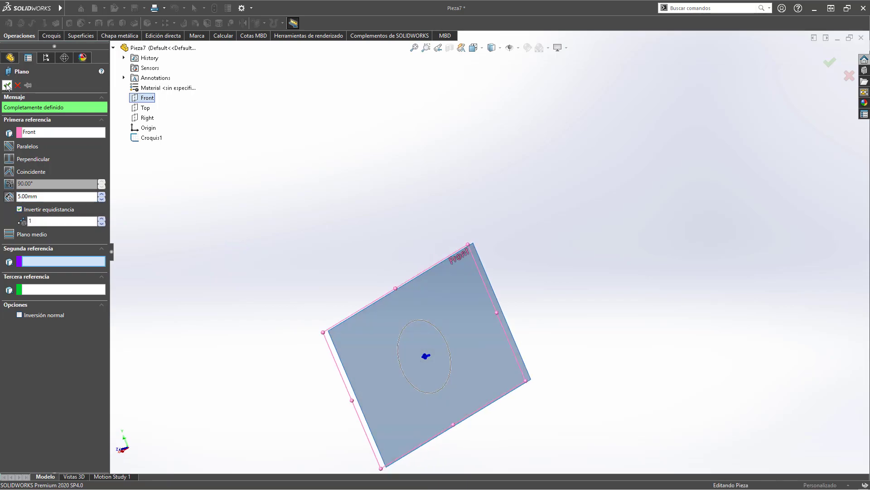
{"action": "left_click", "coordinate": [6, 86]}
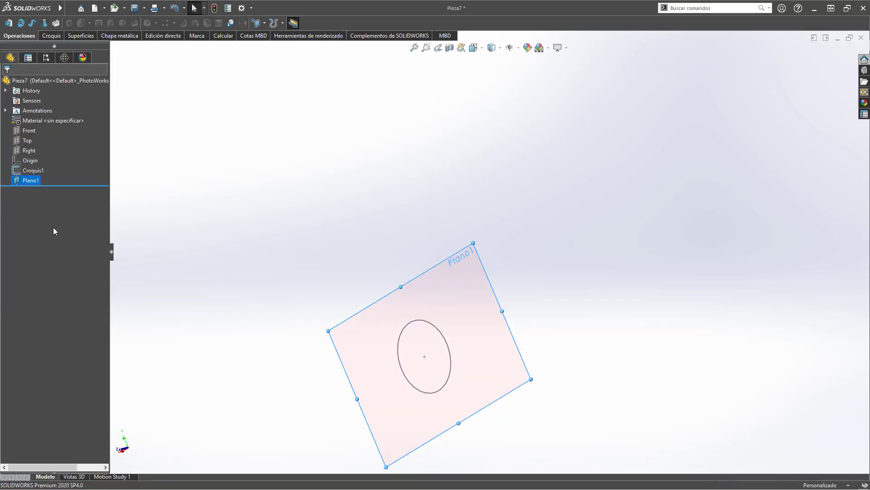
Sketch Croquis2 on Plano1 by converting the Ø50 circle from Croquis1, then close it
{"action": "right_click", "coordinate": [31, 181]}
{"action": "left_click", "coordinate": [38, 172]}
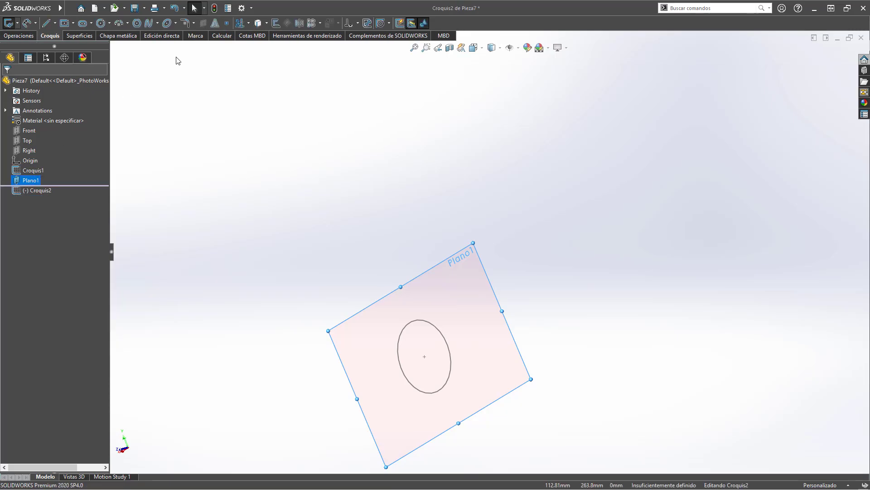
{"action": "left_click", "coordinate": [256, 23]}
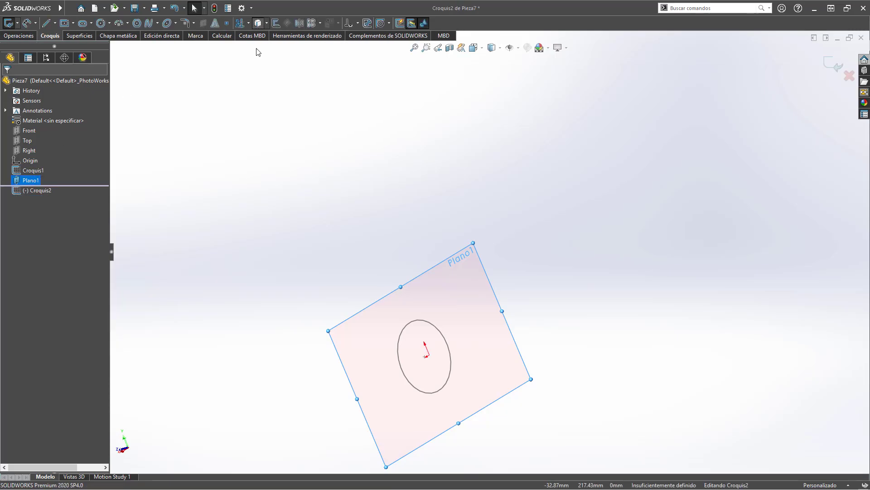
{"action": "left_click", "coordinate": [403, 335]}
{"action": "key", "text": "Return"}
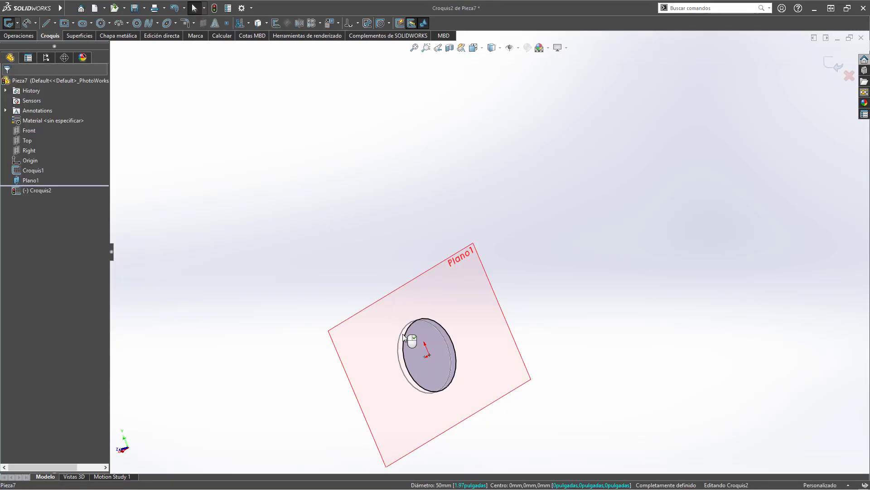
{"action": "middle_click_drag", "start_coordinate": [408, 340], "coordinate": [418, 337]}
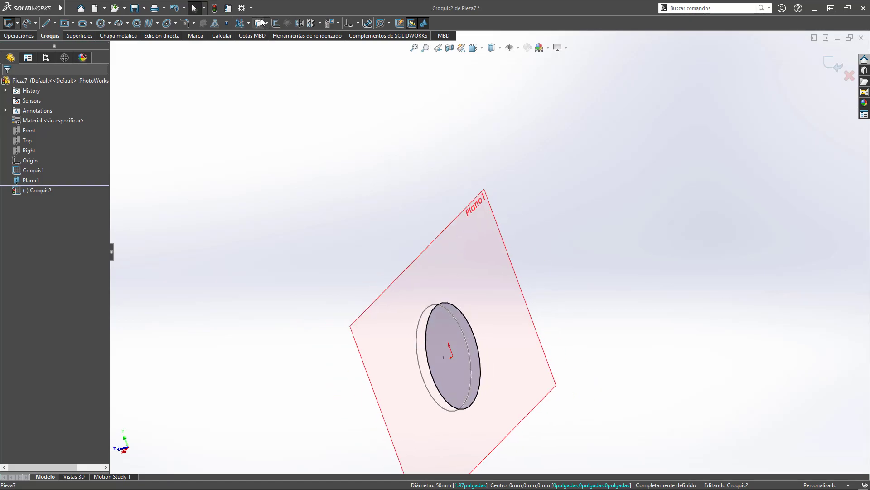
{"action": "mouse_move", "coordinate": [509, 388]}
{"action": "middle_mouse_down"}
{"action": "mouse_move", "coordinate": [529, 379]}
{"action": "mouse_move", "coordinate": [443, 283]}
{"action": "mouse_move", "coordinate": [474, 345]}
{"action": "middle_mouse_up"}
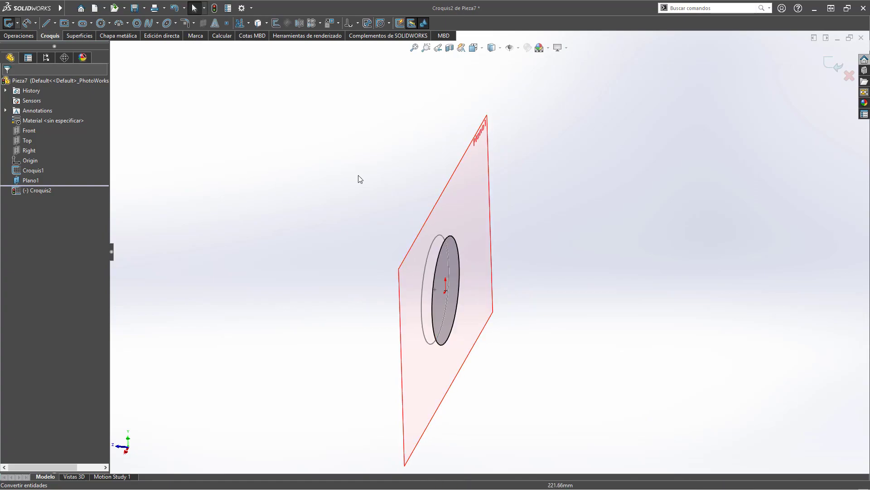
{"action": "left_click", "coordinate": [826, 66]}
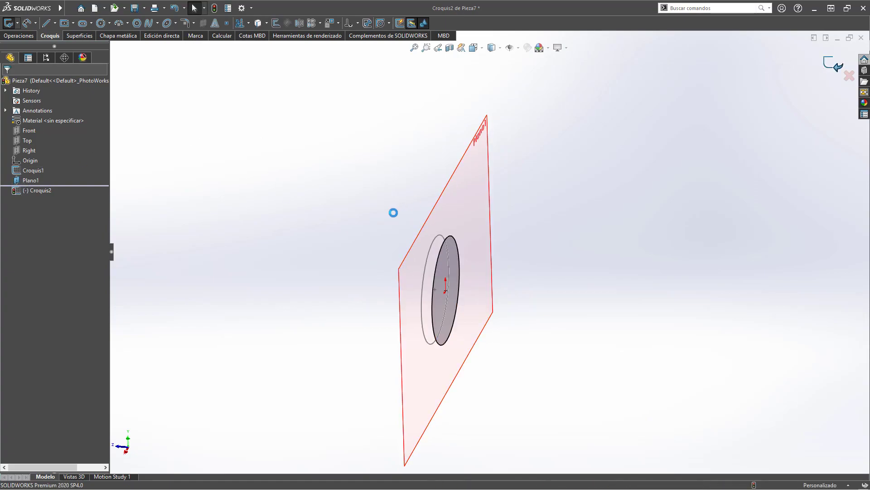
{"action": "left_click", "coordinate": [26, 180]}
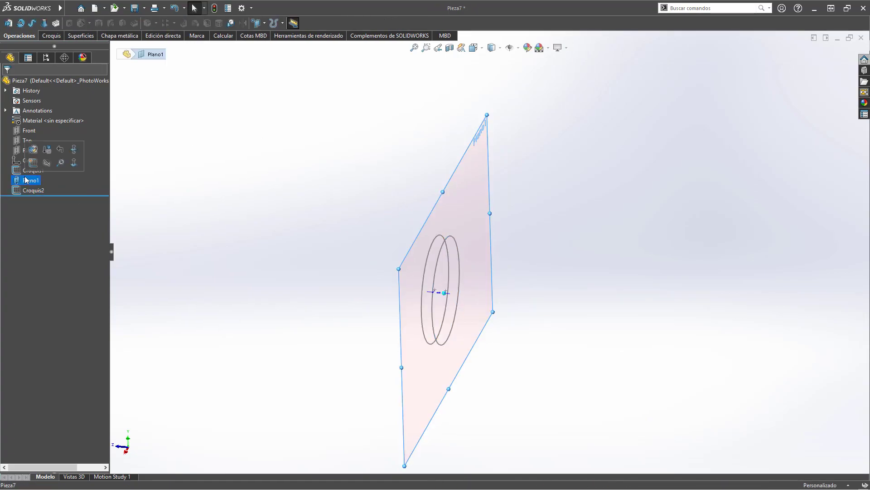
Create Plano2 offset 30 mm from Plano1 on the reversed side
{"action": "left_click", "coordinate": [231, 23]}
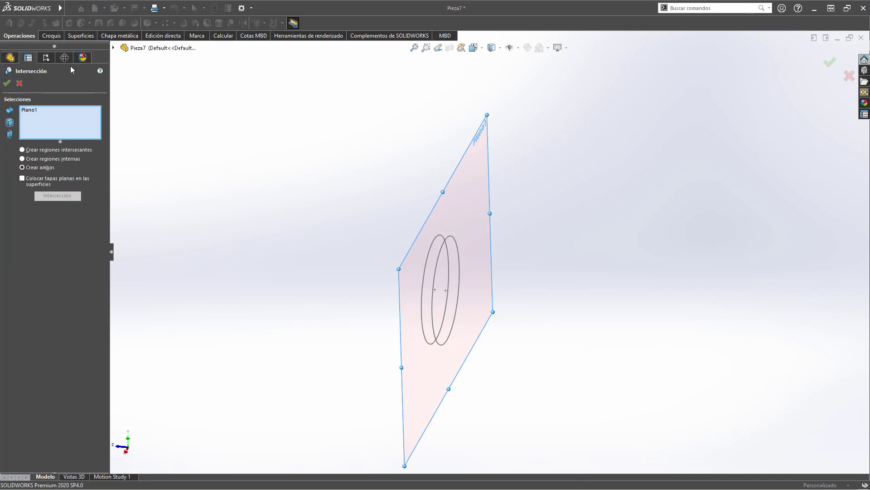
{"action": "left_click", "coordinate": [18, 82]}
{"action": "left_click", "coordinate": [264, 23]}
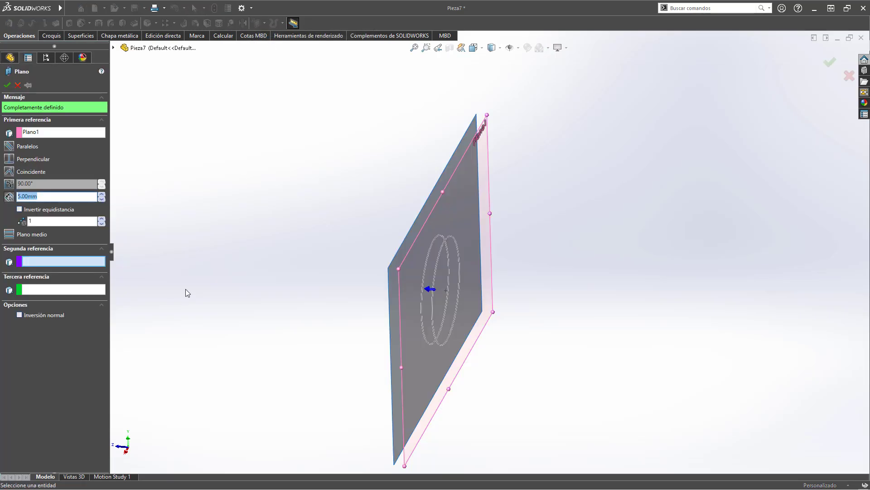
{"action": "type", "text": "30"}
{"action": "key", "text": "Return"}
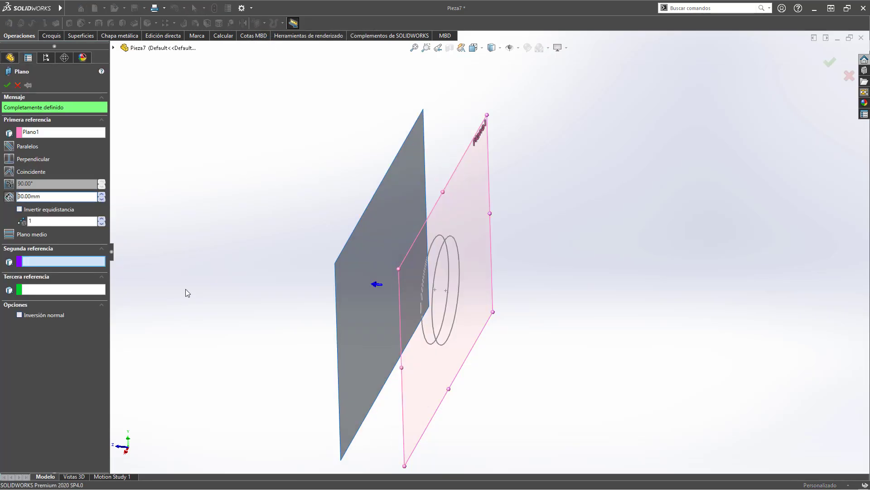
{"action": "left_click", "coordinate": [19, 209]}
{"action": "left_click", "coordinate": [7, 85]}
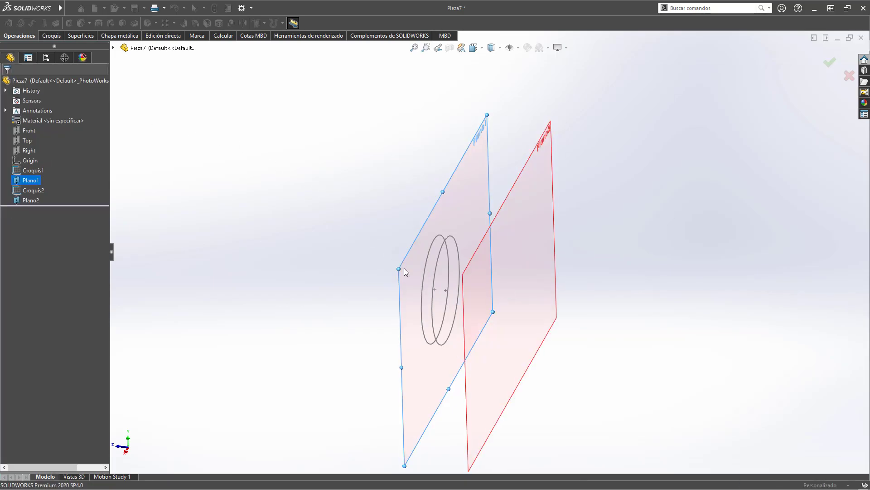
{"action": "mouse_move", "coordinate": [403, 268]}
{"action": "middle_mouse_down"}
{"action": "mouse_move", "coordinate": [406, 246]}
{"action": "mouse_move", "coordinate": [384, 240]}
{"action": "middle_mouse_up"}
{"action": "scroll", "coordinate": [384, 241], "scroll_direction": "down", "scroll_amount": 2}
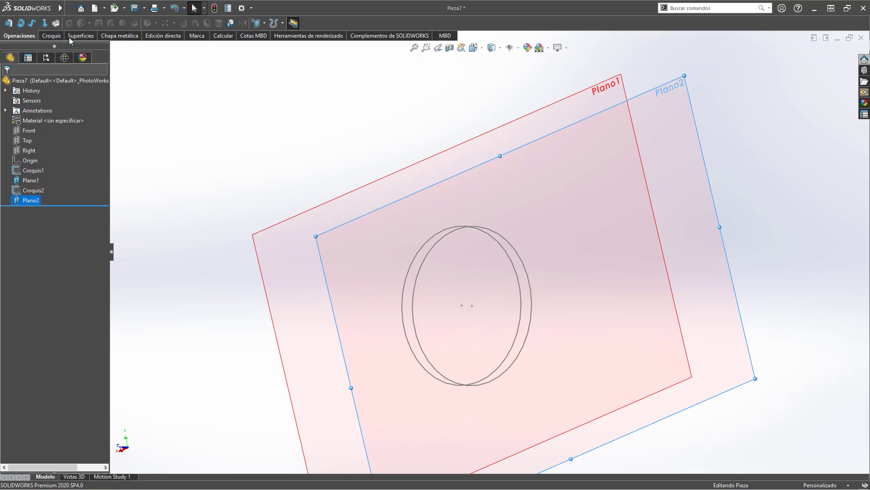
Start a sketch on Plano2 and offset the smaller circle 20 mm inward
{"action": "left_click", "coordinate": [55, 37]}
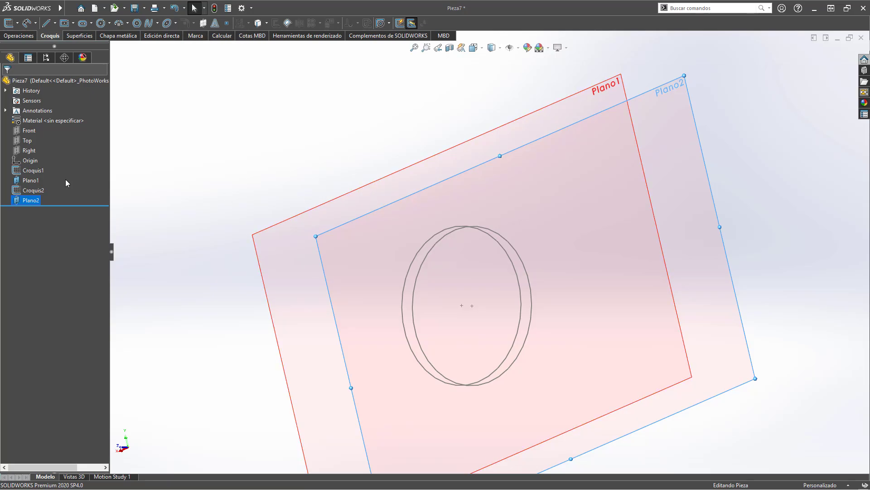
{"action": "right_click", "coordinate": [19, 200]}
{"action": "left_click", "coordinate": [28, 185]}
{"action": "left_click", "coordinate": [276, 23]}
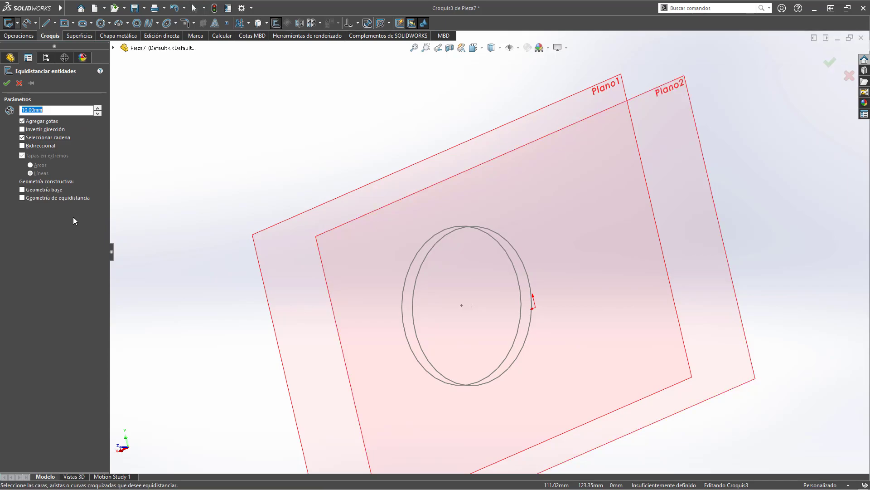
{"action": "type", "text": "20"}
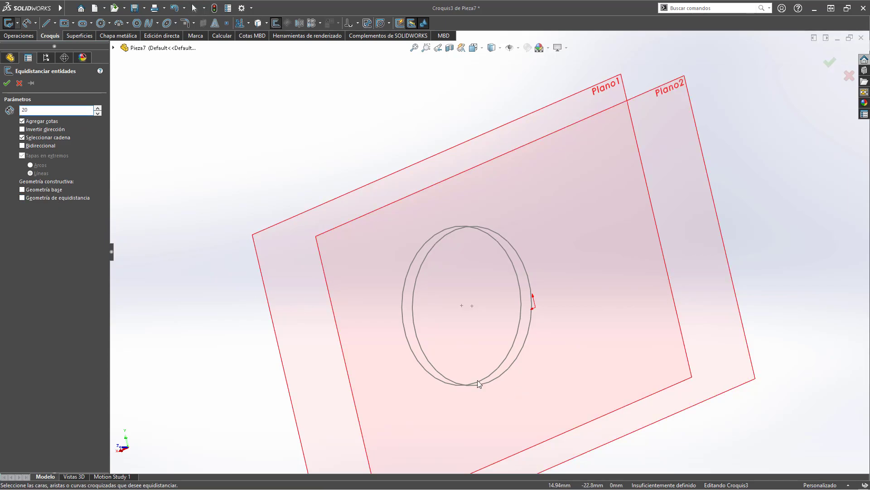
{"action": "left_click", "coordinate": [439, 241]}
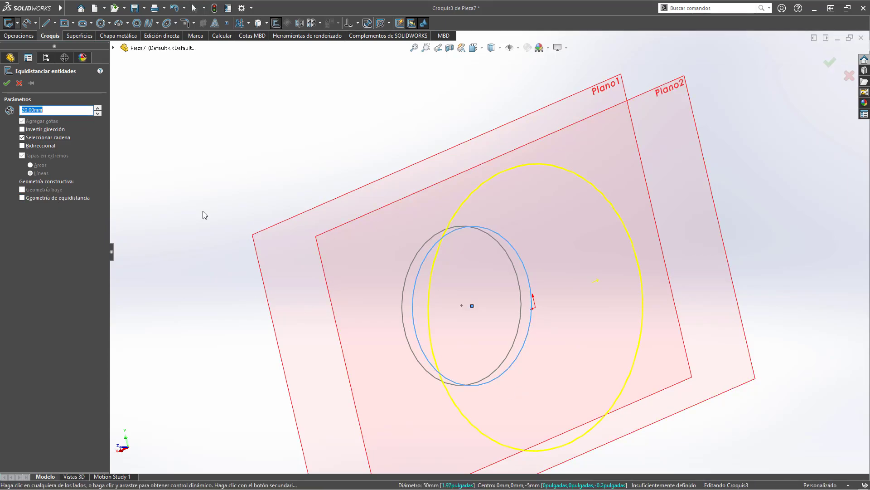
{"action": "left_click", "coordinate": [37, 129]}
{"action": "left_click", "coordinate": [7, 83]}
Orbit to view the planes side-on and close Croquis3
{"action": "mouse_move", "coordinate": [239, 172]}
{"action": "middle_mouse_down"}
{"action": "mouse_move", "coordinate": [451, 278]}
{"action": "mouse_move", "coordinate": [512, 295]}
{"action": "middle_mouse_up"}
{"action": "mouse_move", "coordinate": [496, 230]}
{"action": "middle_mouse_down"}
{"action": "mouse_move", "coordinate": [526, 271]}
{"action": "mouse_move", "coordinate": [534, 249]}
{"action": "mouse_move", "coordinate": [526, 249]}
{"action": "middle_mouse_up"}
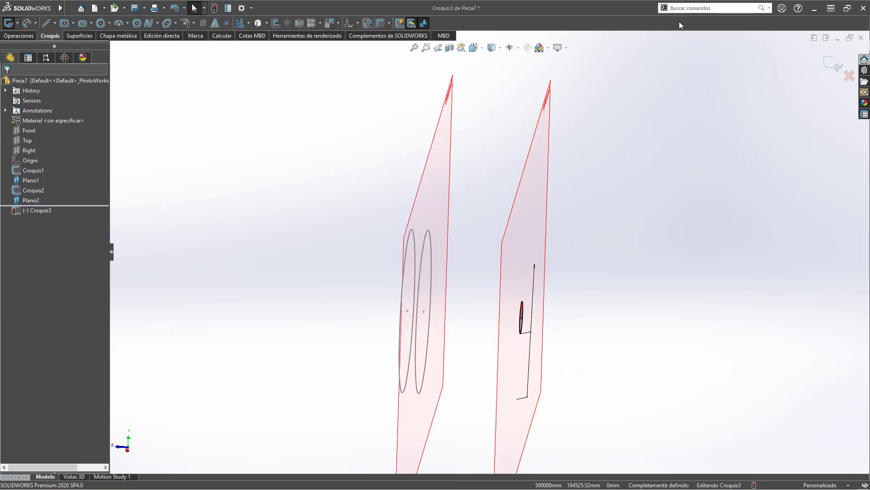
{"action": "left_click", "coordinate": [835, 66]}
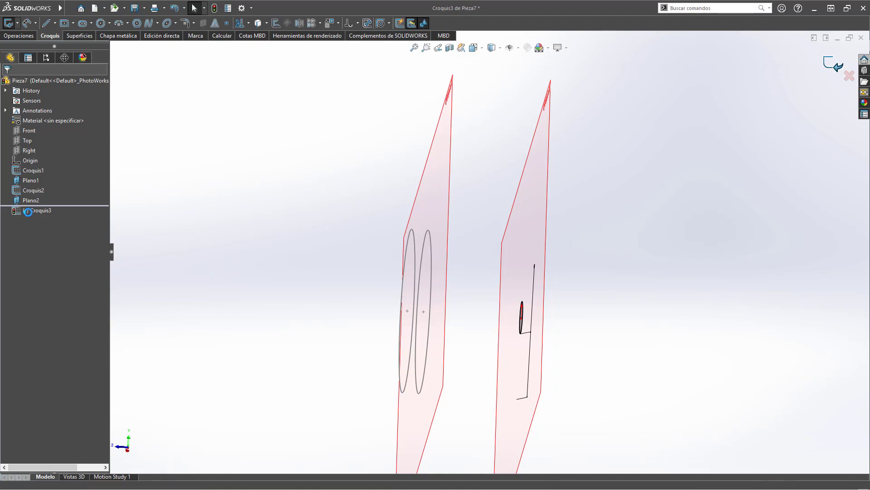
{"action": "left_click", "coordinate": [349, 124]}
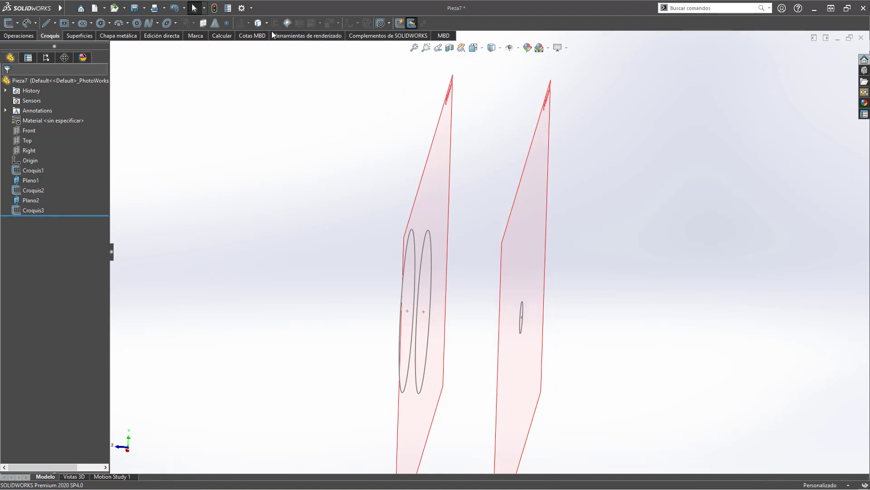
{"action": "left_click", "coordinate": [18, 36]}
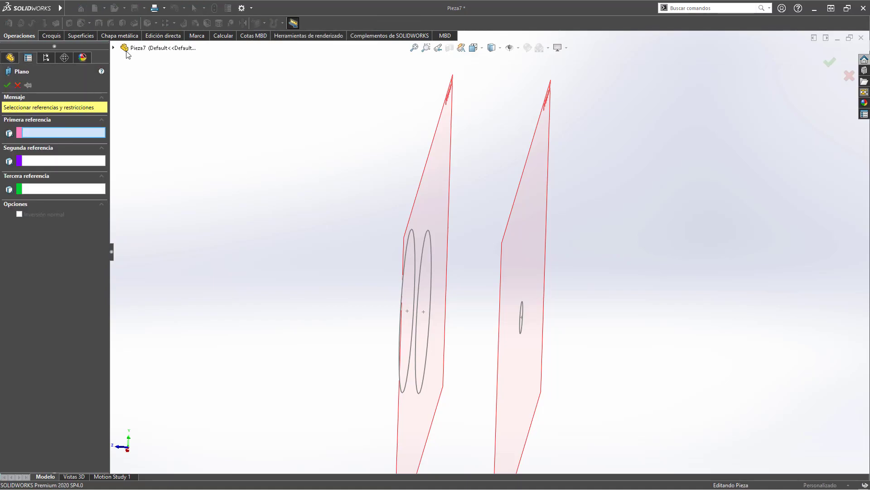
Create Plano3 offset 20 mm from Plano2 on the reversed side
{"action": "left_click", "coordinate": [529, 186]}
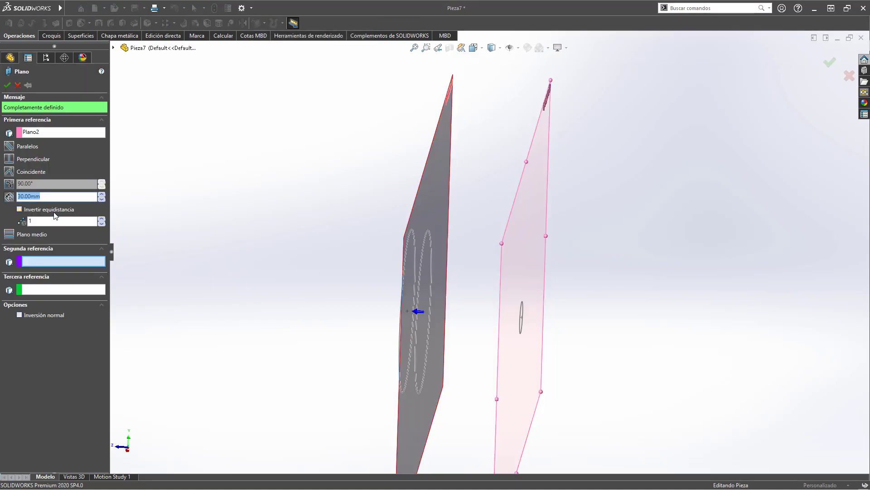
{"action": "type", "text": "20"}
{"action": "key", "text": "Return"}
{"action": "left_click", "coordinate": [8, 84]}
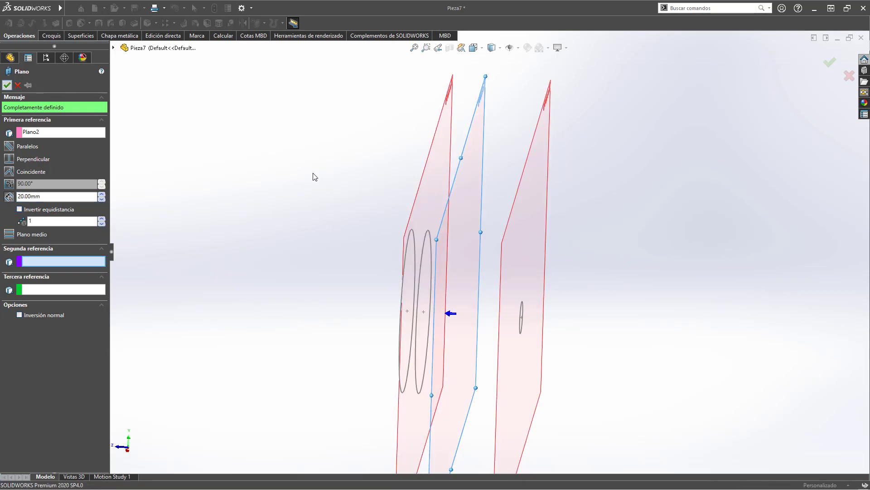
{"action": "right_click", "coordinate": [25, 218]}
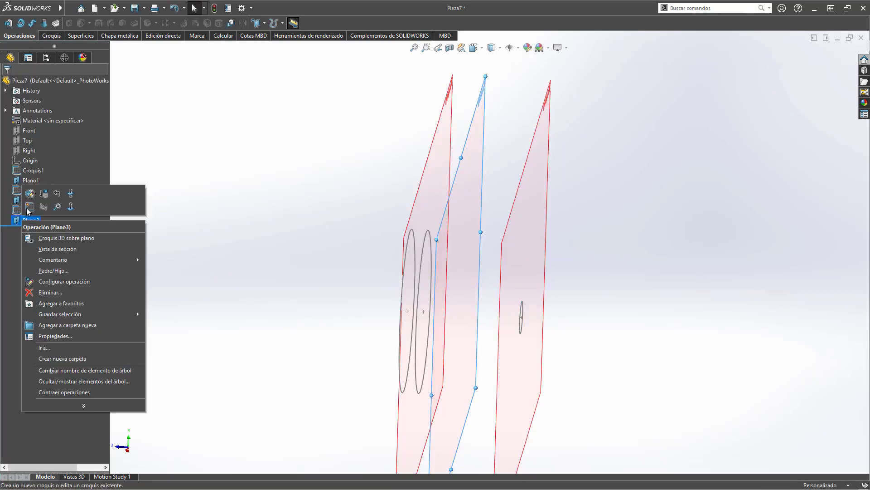
{"action": "left_click", "coordinate": [29, 205]}
{"action": "double_click", "coordinate": [26, 218]}
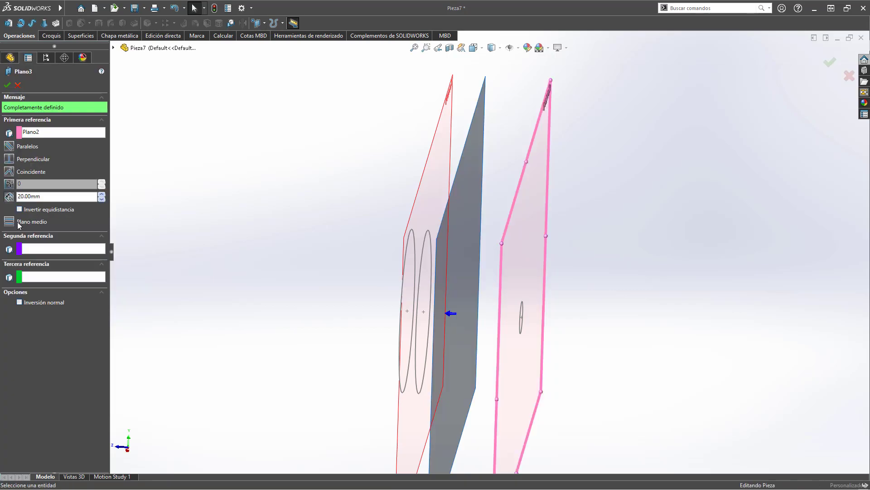
{"action": "left_click", "coordinate": [8, 84]}
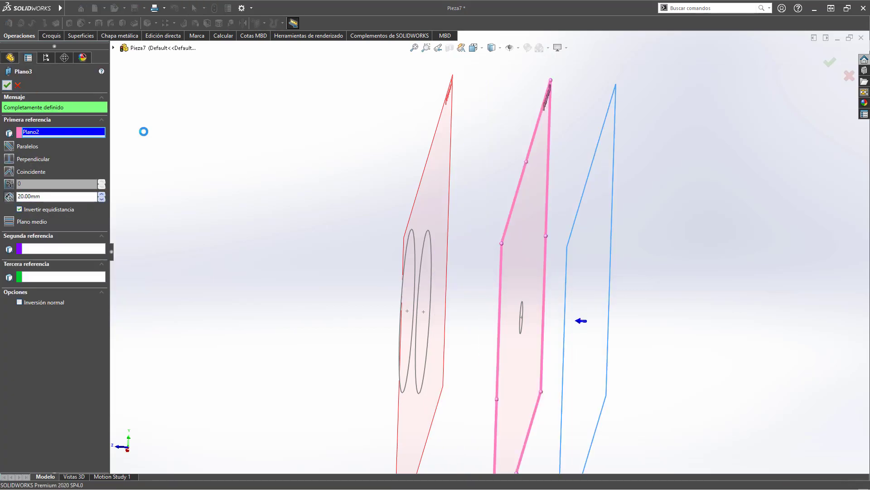
{"action": "key", "text": "Left"}
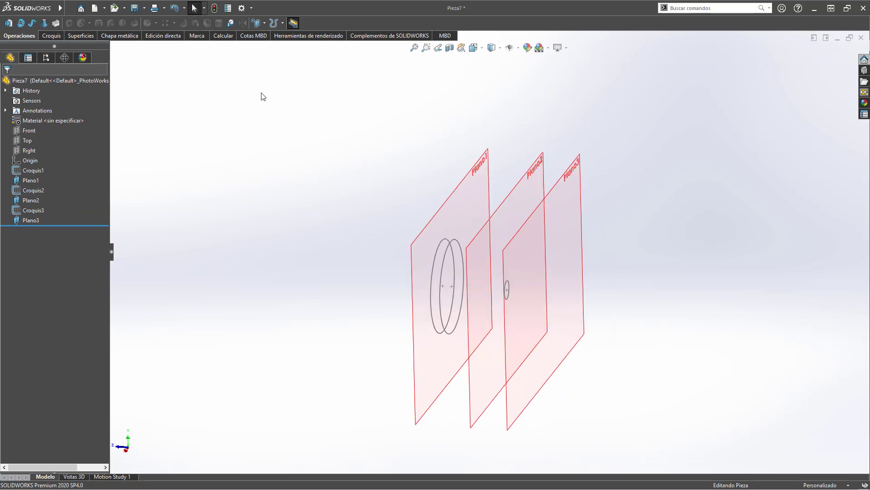
{"action": "middle_click_drag", "start_coordinate": [245, 169], "coordinate": [47, 210]}
Sketch Croquis4 on Plano3 by converting the small Ø10 mm circle from Croquis3
{"action": "right_click", "coordinate": [43, 220]}
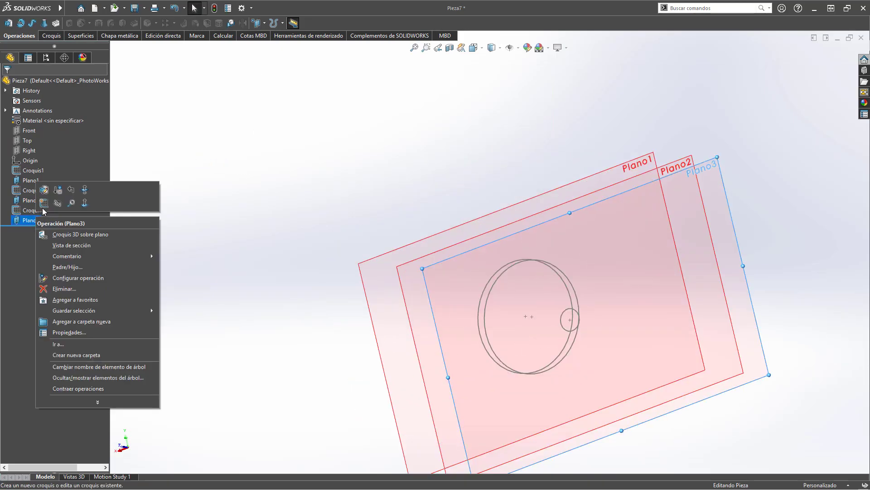
{"action": "key", "text": "Escape"}
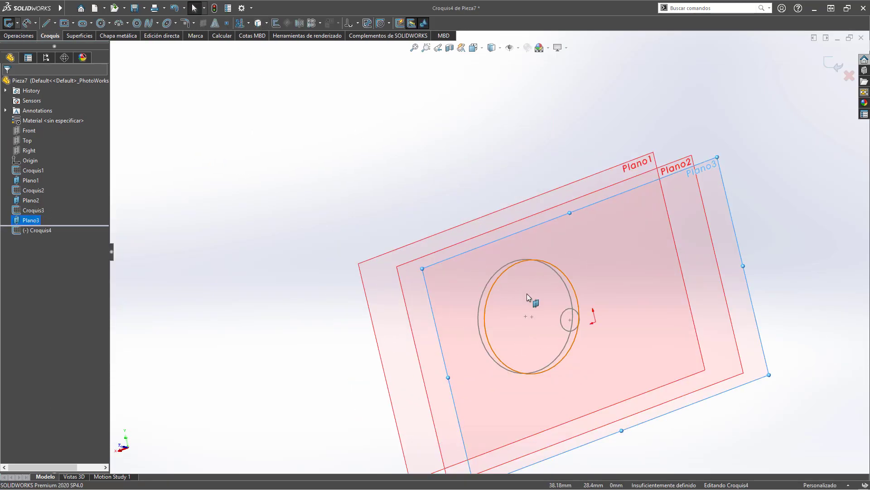
{"action": "left_click", "coordinate": [562, 320]}
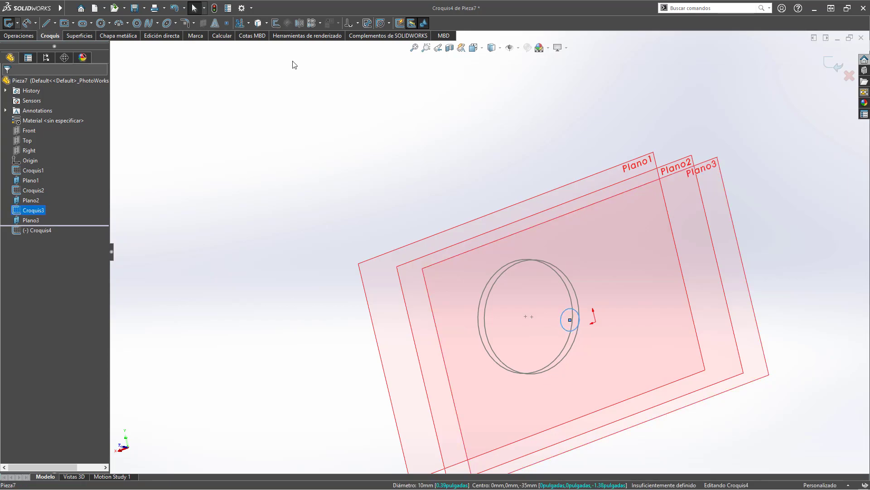
{"action": "left_click", "coordinate": [259, 25]}
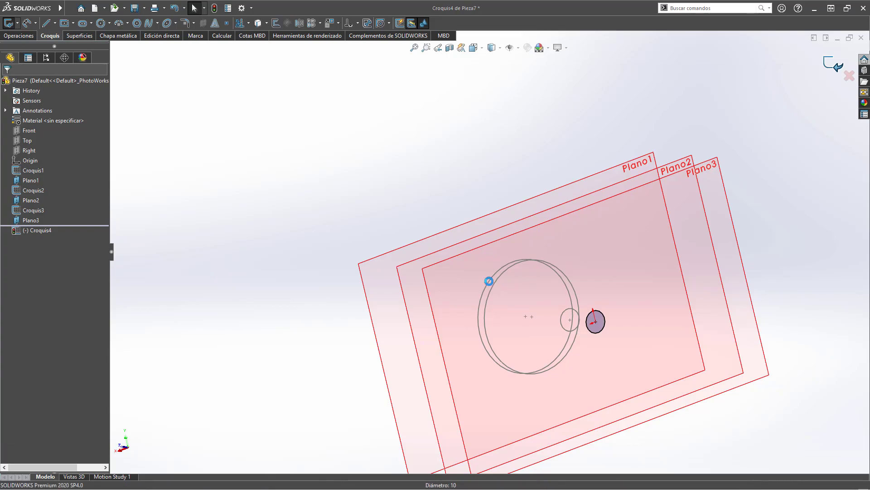
{"action": "key", "text": "ctrl+b"}
{"action": "middle_click_drag", "start_coordinate": [404, 302], "coordinate": [399, 322]}
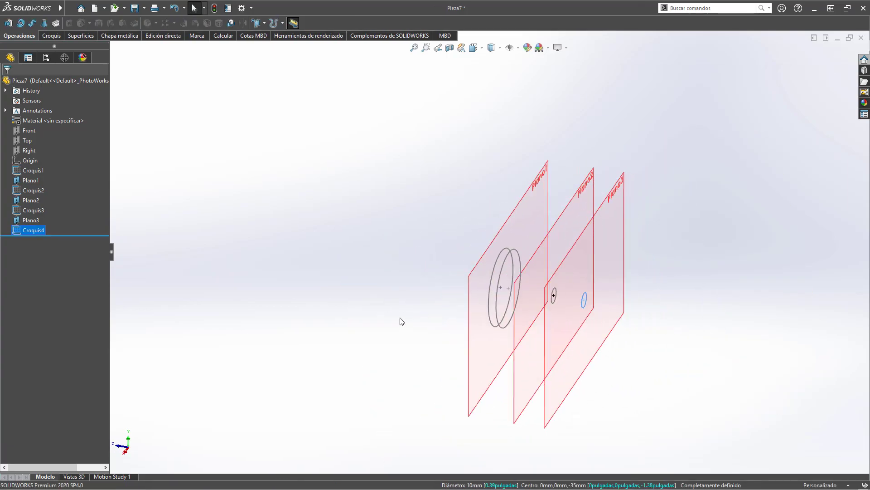
{"action": "left_click", "coordinate": [401, 321]}
Start defining another reference plane
{"action": "left_click", "coordinate": [46, 203]}
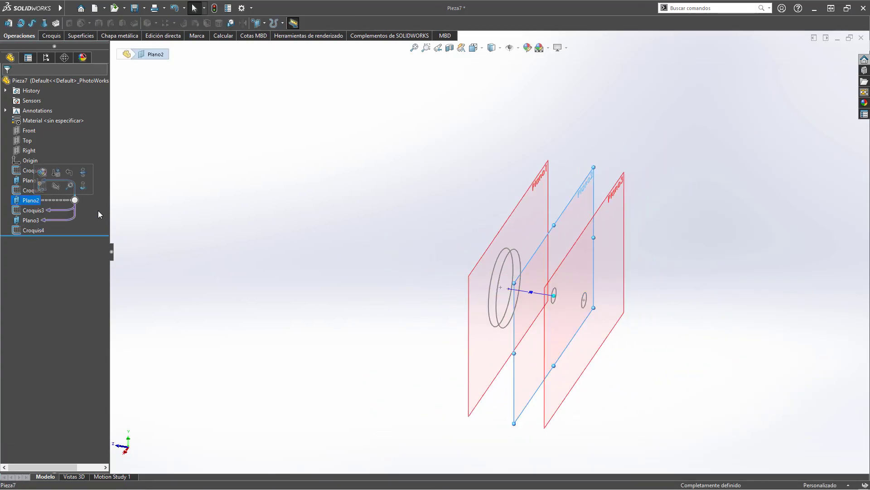
{"action": "scroll", "coordinate": [487, 337], "scroll_direction": "down", "scroll_amount": 3}
{"action": "left_click", "coordinate": [366, 317]}
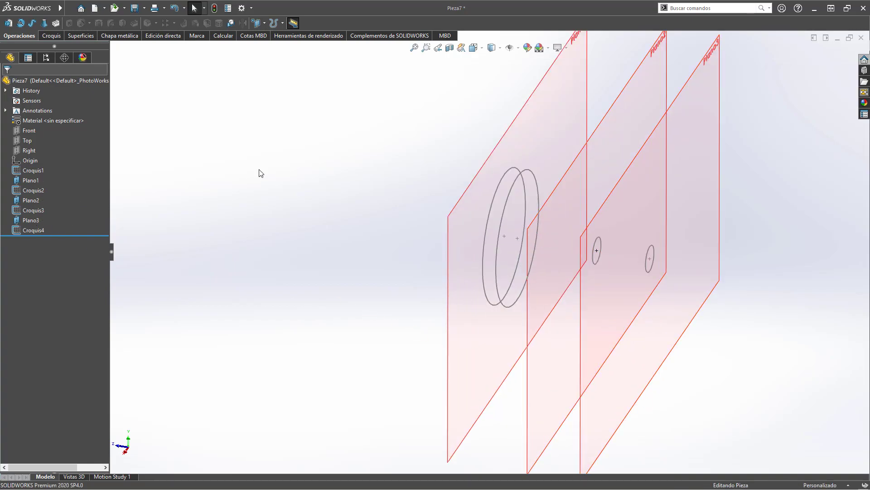
{"action": "left_click", "coordinate": [257, 25]}
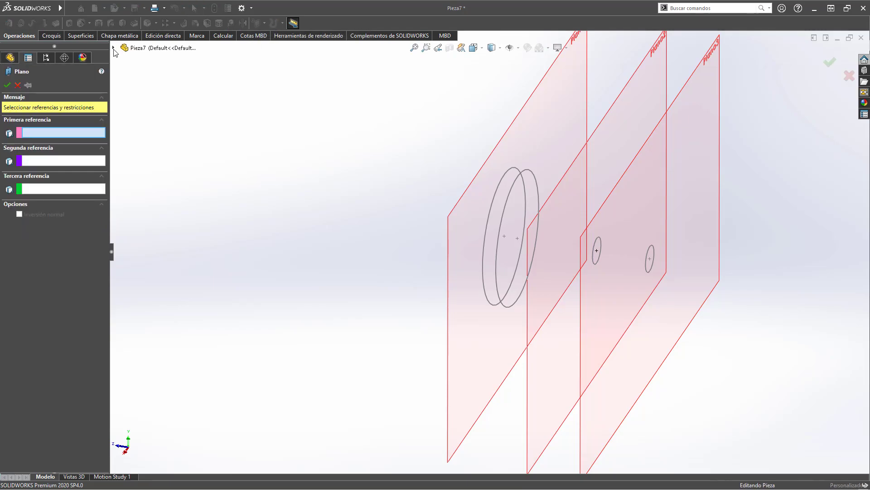
Create Plano4 offset 30 mm beyond Plano3 on the reversed side
{"action": "left_click", "coordinate": [113, 49]}
{"action": "left_click", "coordinate": [149, 187]}
{"action": "type", "text": "30"}
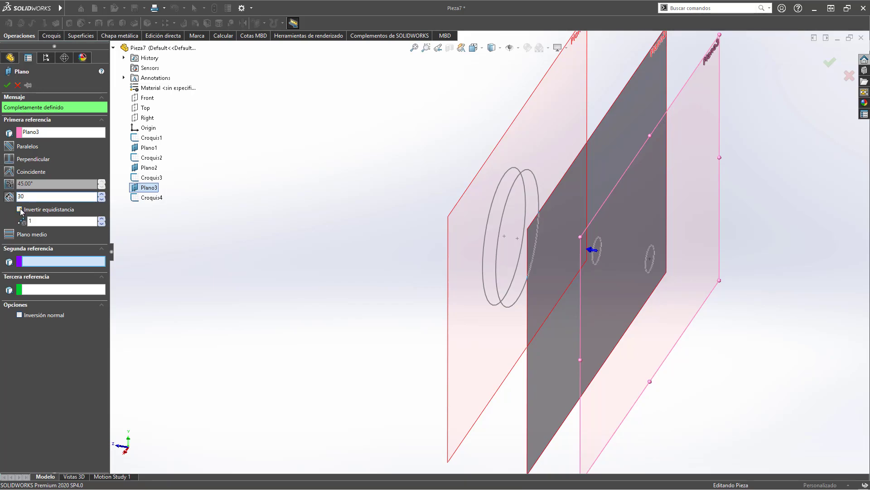
{"action": "left_click", "coordinate": [19, 210]}
{"action": "scroll", "coordinate": [443, 229], "scroll_direction": "up", "scroll_amount": 3}
{"action": "middle_click_drag", "start_coordinate": [443, 229], "coordinate": [542, 229]}
{"action": "left_click", "coordinate": [7, 85]}
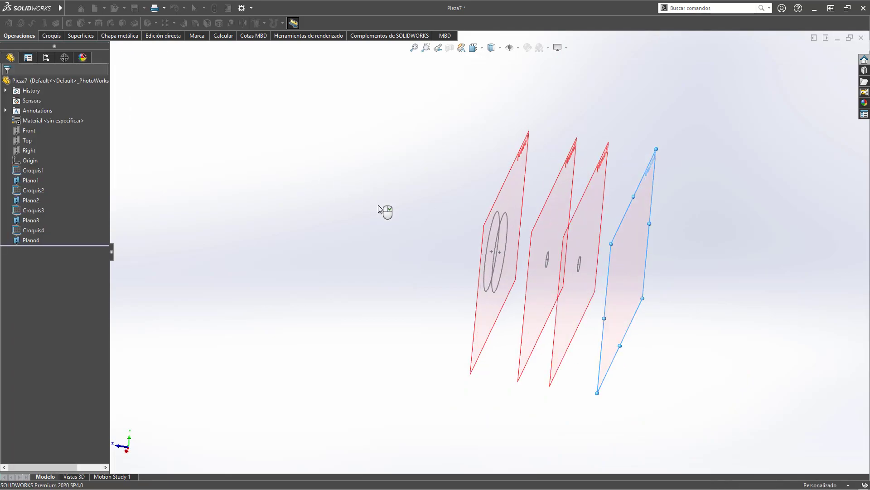
{"action": "mouse_move", "coordinate": [453, 252]}
{"action": "middle_mouse_down"}
{"action": "mouse_move", "coordinate": [426, 241]}
{"action": "mouse_move", "coordinate": [528, 186]}
{"action": "middle_mouse_up"}
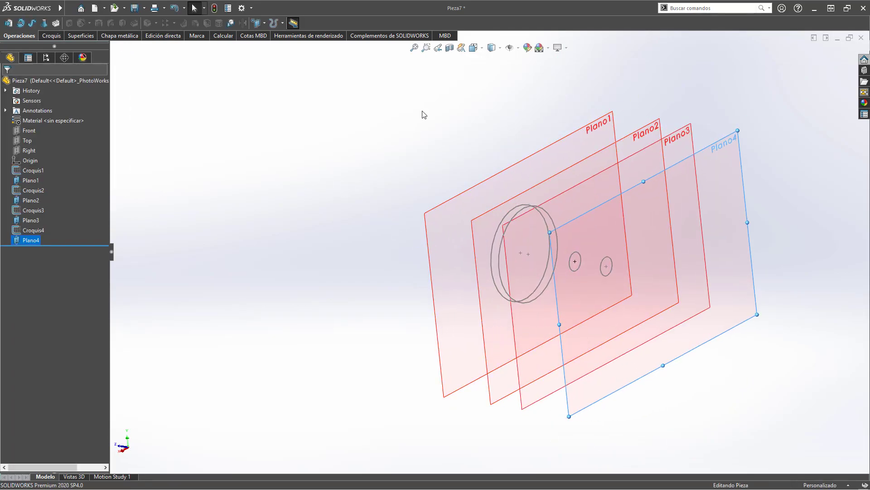
{"action": "left_click", "coordinate": [307, 114]}
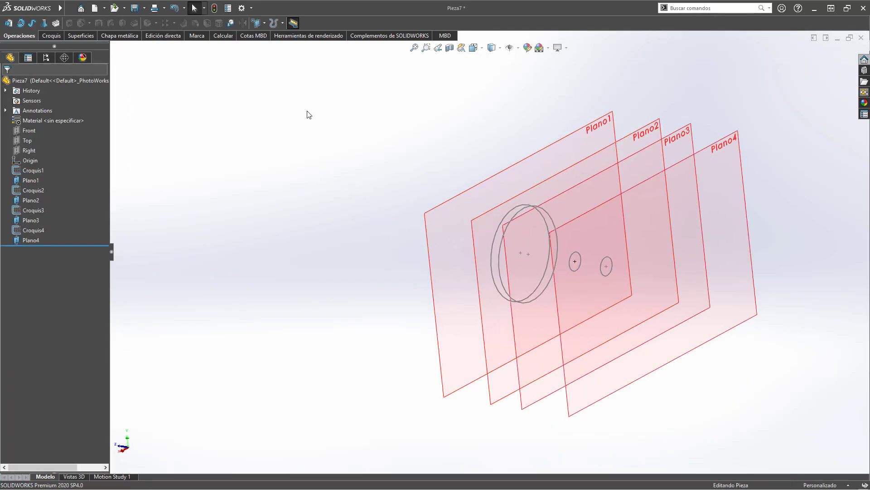
Sketch Croquis5 on Plano4 by converting the Ø50 mm circle from Croquis2, then close it
{"action": "left_click", "coordinate": [30, 240]}
{"action": "left_click", "coordinate": [57, 211]}
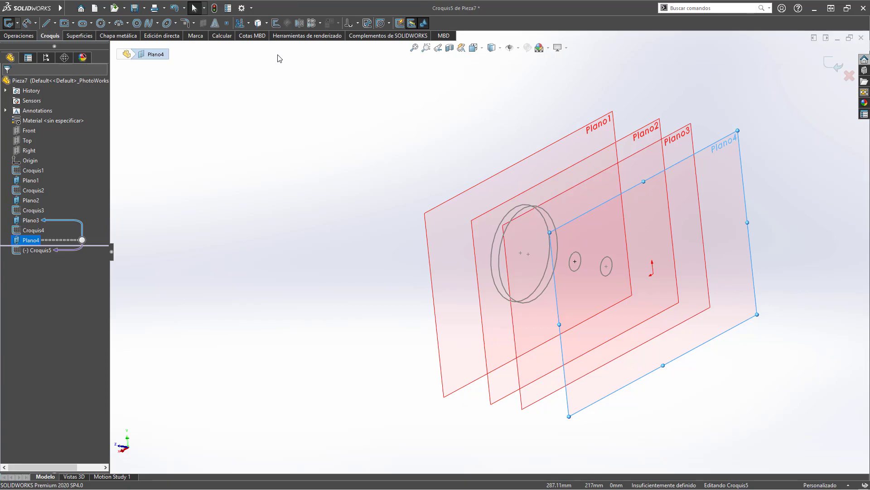
{"action": "left_click", "coordinate": [257, 25]}
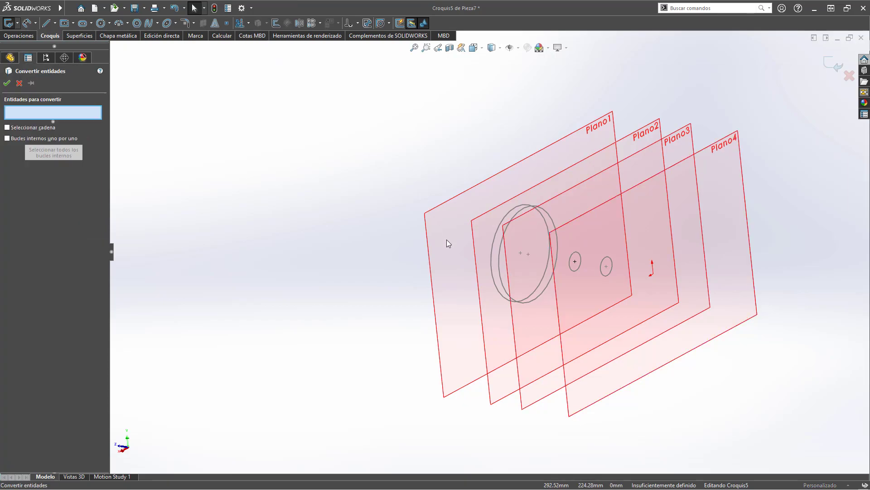
{"action": "left_click", "coordinate": [499, 253]}
{"action": "right_click", "coordinate": [498, 253]}
{"action": "middle_click_drag", "start_coordinate": [499, 253], "coordinate": [589, 252]}
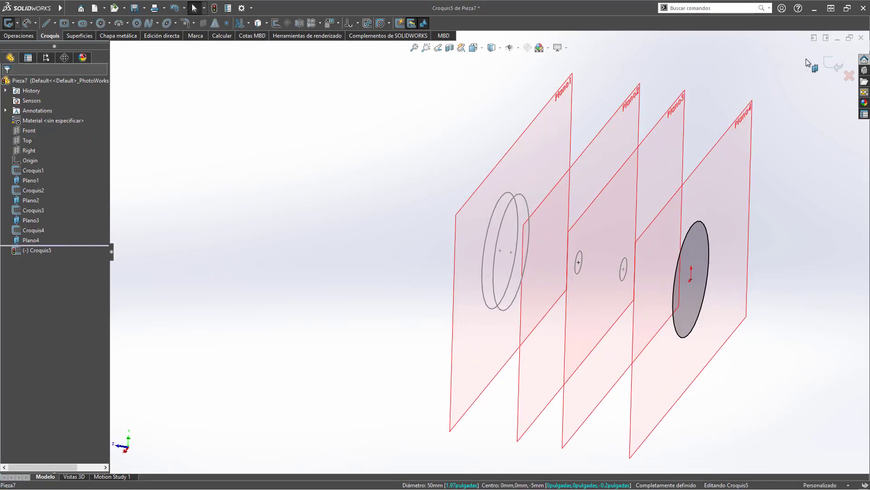
{"action": "left_click", "coordinate": [826, 66]}
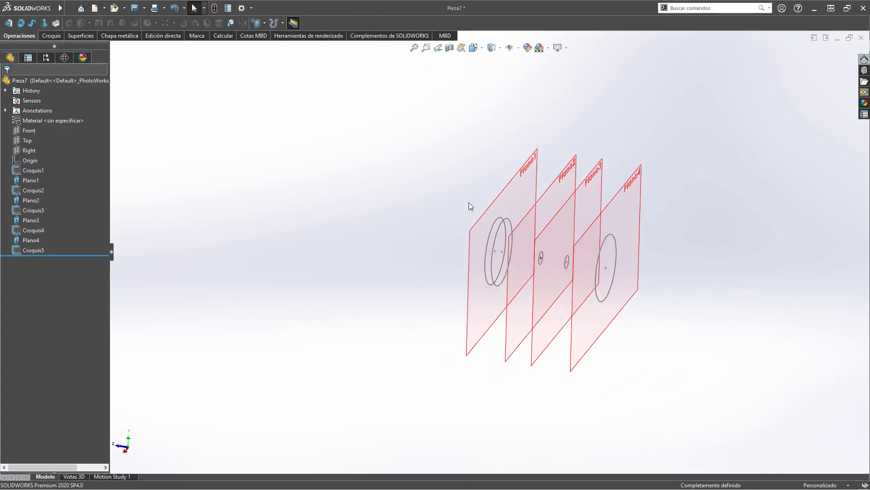
{"action": "scroll", "coordinate": [464, 284], "scroll_direction": "down", "scroll_amount": 3}
{"action": "left_click", "coordinate": [28, 181]}
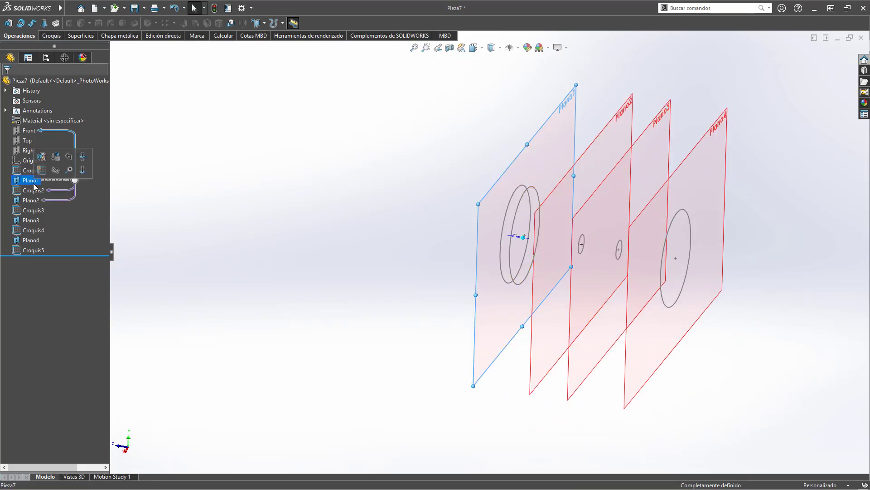
{"action": "scroll", "coordinate": [527, 254], "scroll_direction": "down", "scroll_amount": 3}
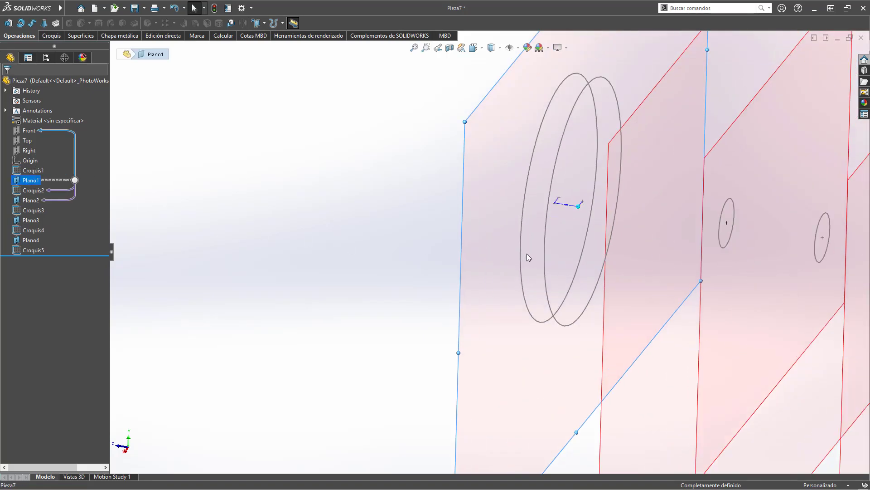
{"action": "scroll", "coordinate": [527, 254], "scroll_direction": "up", "scroll_amount": 3}
{"action": "scroll", "coordinate": [526, 240], "scroll_direction": "down", "scroll_amount": 3}
{"action": "scroll", "coordinate": [526, 234], "scroll_direction": "down", "scroll_amount": 2}
{"action": "scroll", "coordinate": [506, 192], "scroll_direction": "down", "scroll_amount": 2}
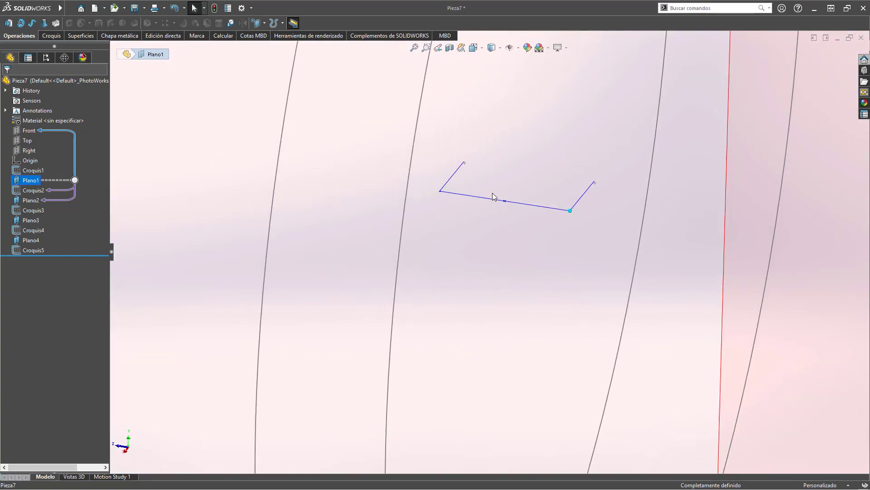
{"action": "scroll", "coordinate": [492, 192], "scroll_direction": "down", "scroll_amount": 2}
{"action": "scroll", "coordinate": [503, 214], "scroll_direction": "down", "scroll_amount": 2}
{"action": "double_click", "coordinate": [517, 225]}
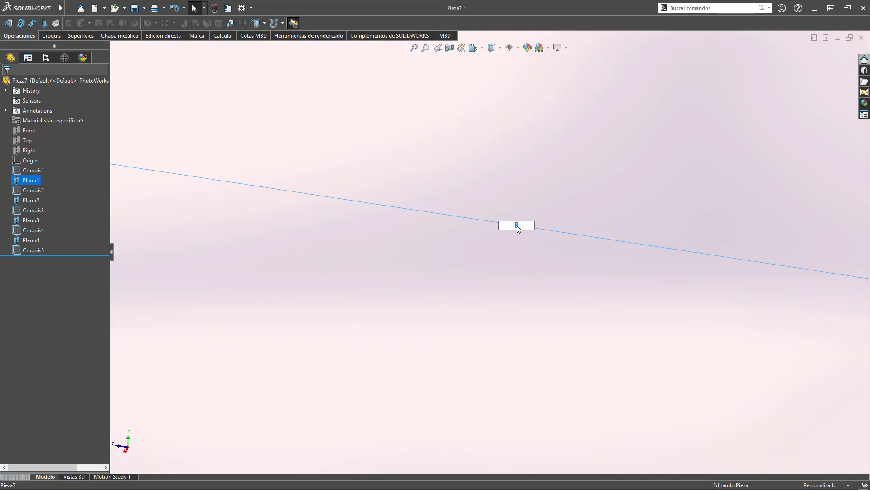
{"action": "key", "text": "Escape"}
{"action": "scroll", "coordinate": [544, 232], "scroll_direction": "up", "scroll_amount": 3}
{"action": "scroll", "coordinate": [546, 253], "scroll_direction": "up", "scroll_amount": 3}
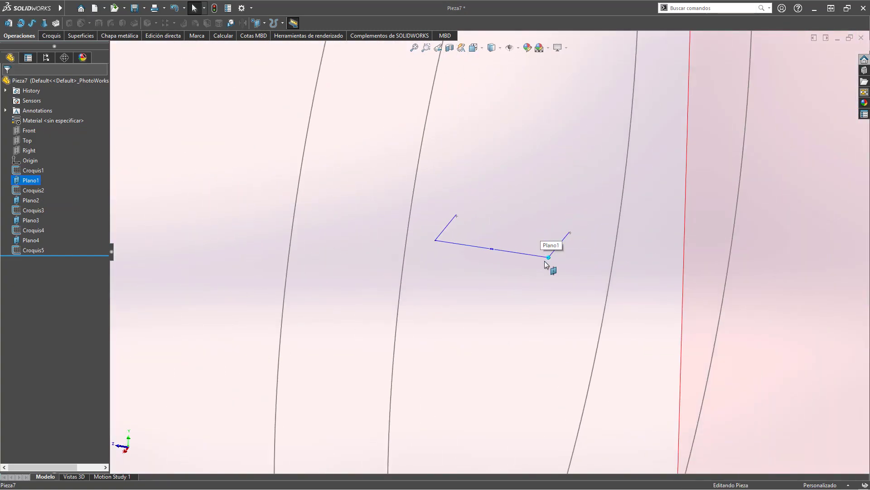
{"action": "scroll", "coordinate": [545, 265], "scroll_direction": "up", "scroll_amount": 3}
{"action": "scroll", "coordinate": [545, 260], "scroll_direction": "up", "scroll_amount": 3}
{"action": "scroll", "coordinate": [545, 260], "scroll_direction": "up", "scroll_amount": 3}
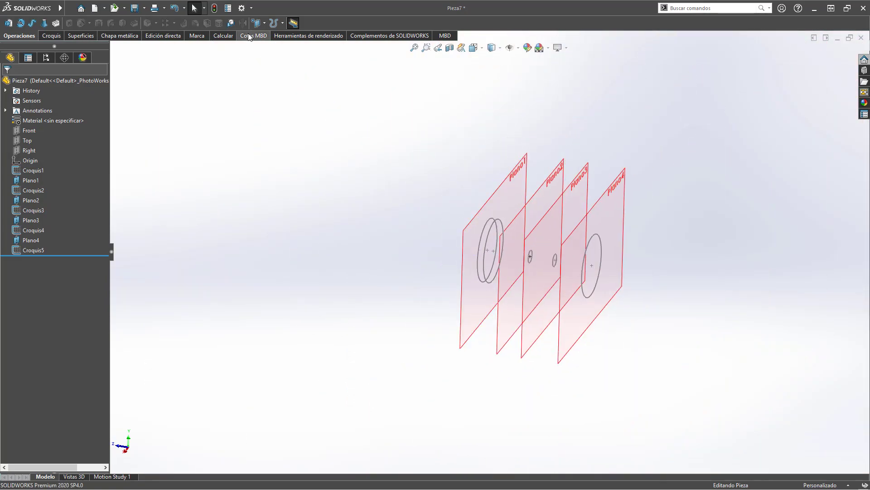
Create Plano5 offset 5 mm beyond Plano4 on the reversed side
{"action": "left_click", "coordinate": [262, 24]}
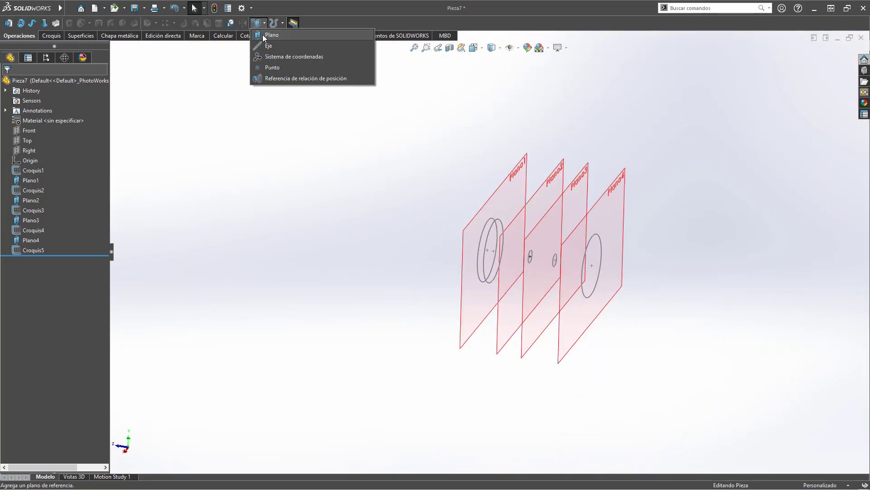
{"action": "left_click", "coordinate": [617, 198]}
{"action": "type", "text": "5"}
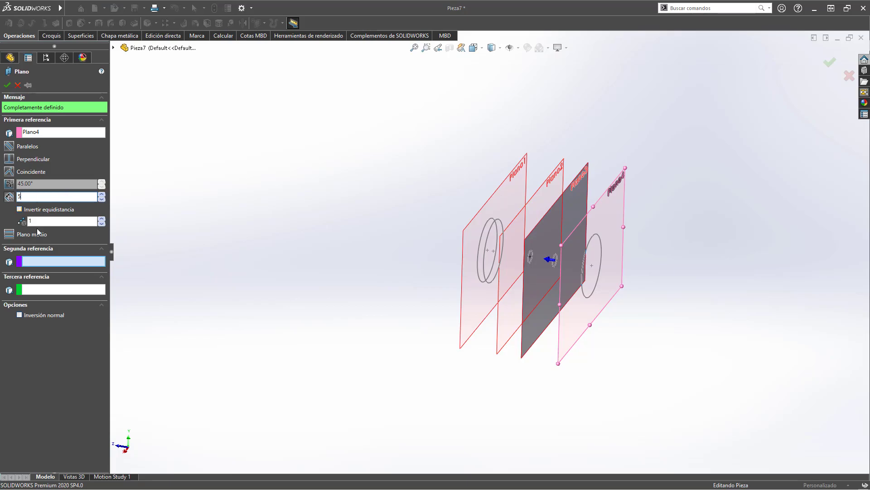
{"action": "left_click", "coordinate": [20, 209]}
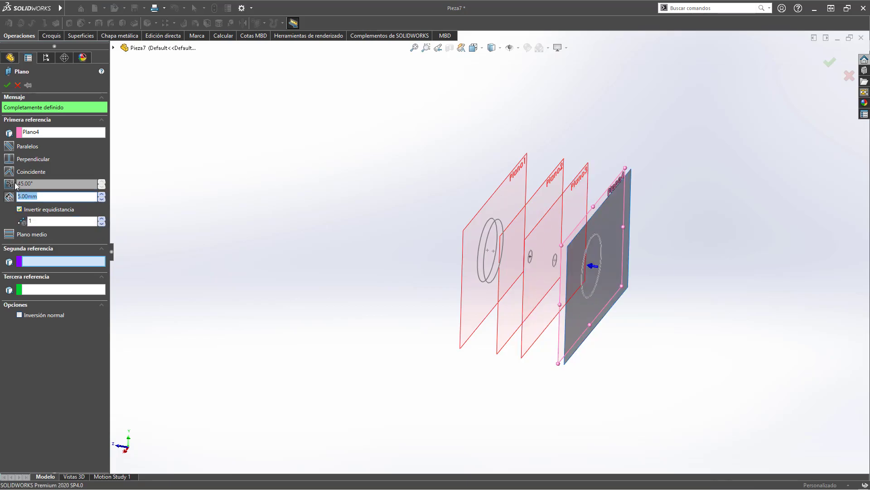
{"action": "left_click", "coordinate": [9, 87]}
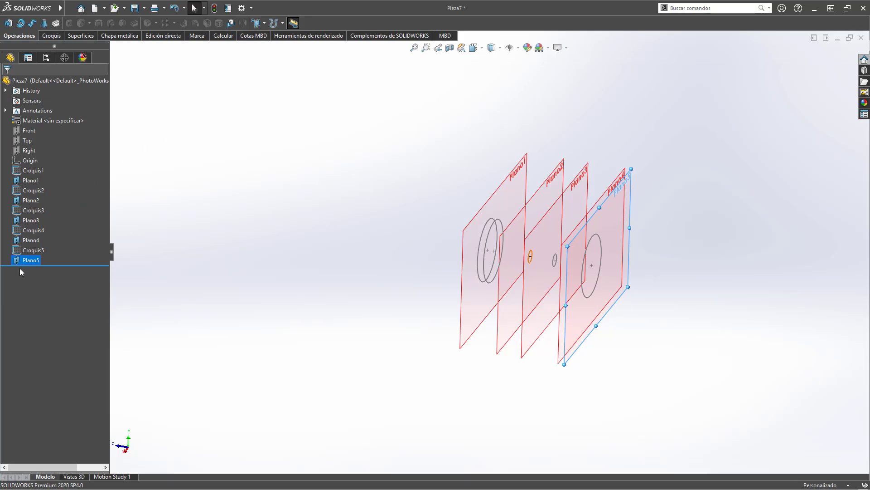
Sketch Croquis6 on Plano5 by converting Plano4's Ø50 mm circle, then close it
{"action": "right_click", "coordinate": [31, 259]}
{"action": "left_click", "coordinate": [40, 245]}
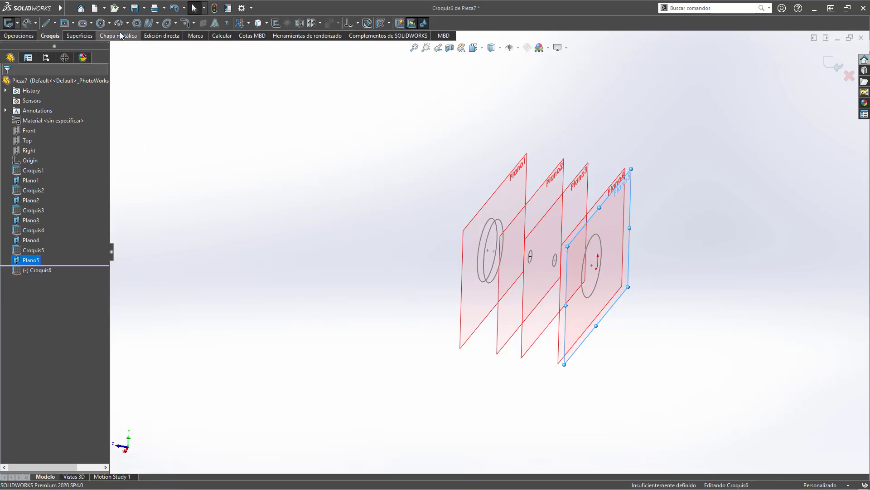
{"action": "left_click", "coordinate": [601, 251]}
{"action": "left_click", "coordinate": [259, 24]}
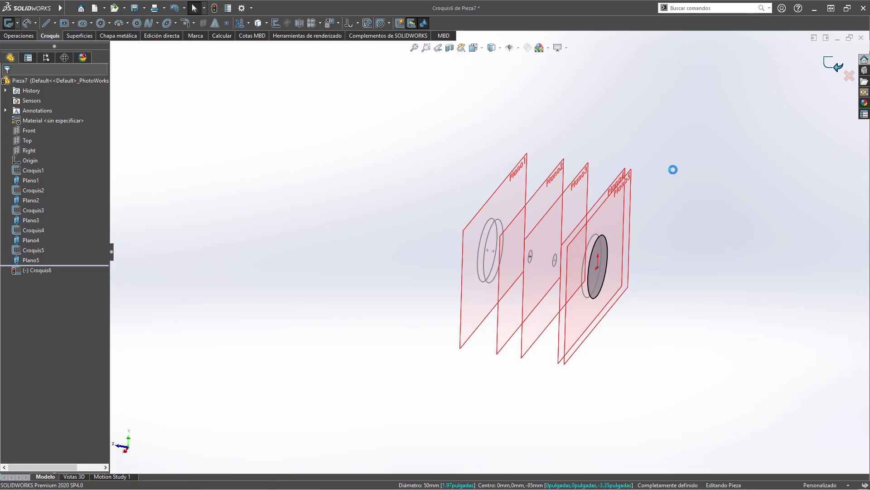
{"action": "left_click", "coordinate": [659, 225]}
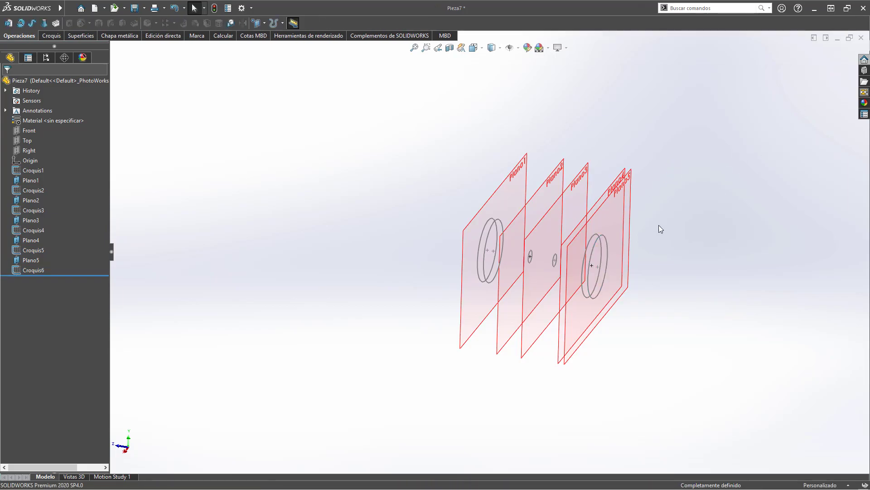
{"action": "scroll", "coordinate": [659, 225], "scroll_direction": "down", "scroll_amount": 5}
{"action": "scroll", "coordinate": [412, 255], "scroll_direction": "up", "scroll_amount": 3}
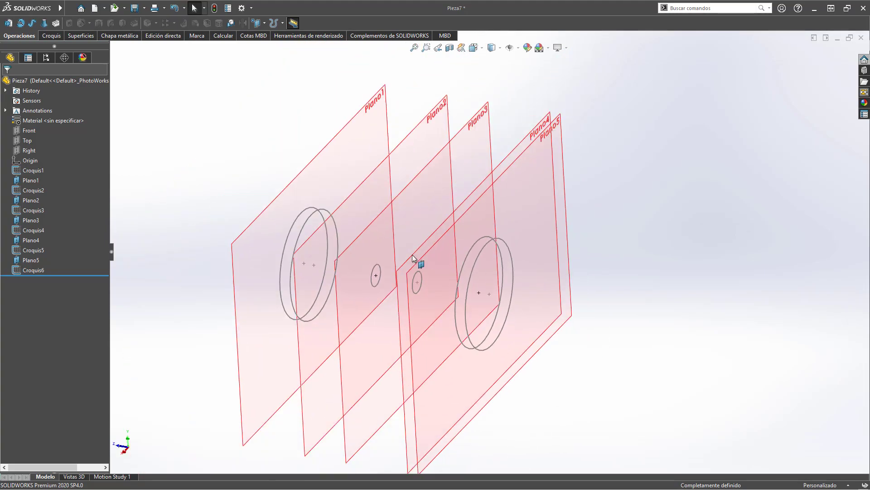
{"action": "scroll", "coordinate": [412, 254], "scroll_direction": "up", "scroll_amount": 1}
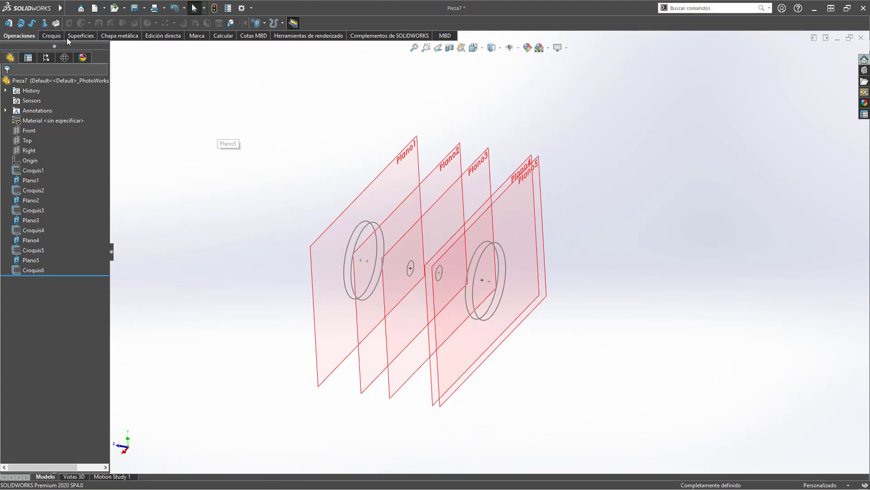
Start a loft with Croquis1 through Croquis6 picked in order as profiles
{"action": "left_click", "coordinate": [44, 23]}
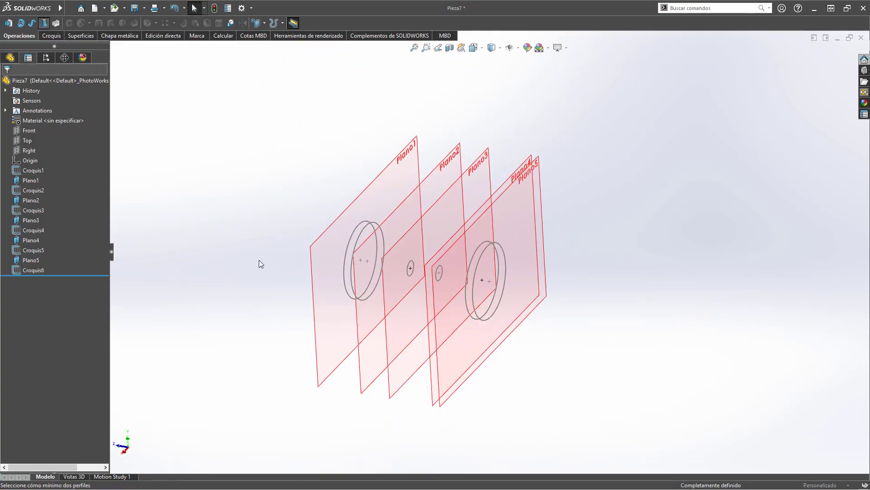
{"action": "left_click", "coordinate": [347, 254]}
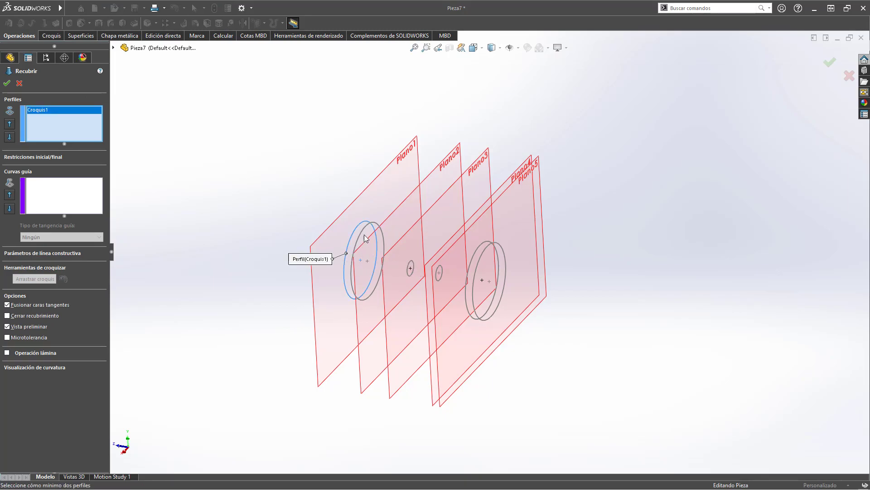
{"action": "left_click", "coordinate": [361, 235]}
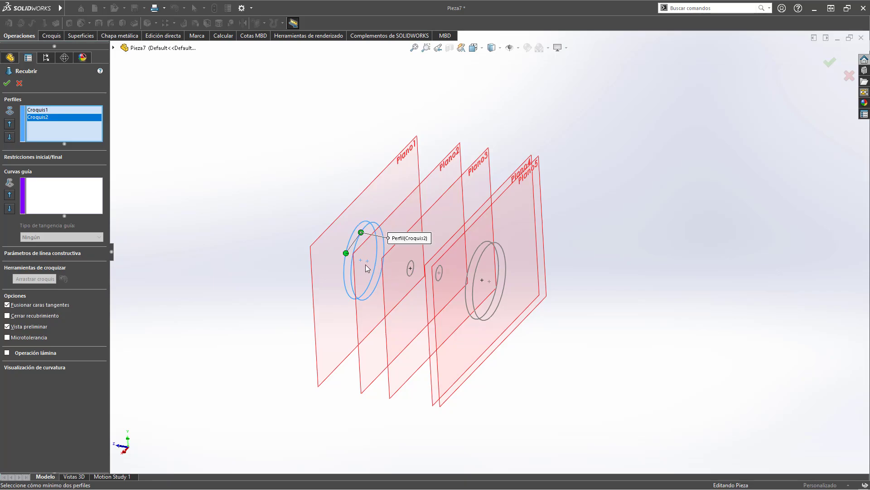
{"action": "scroll", "coordinate": [382, 260], "scroll_direction": "down", "scroll_amount": 3}
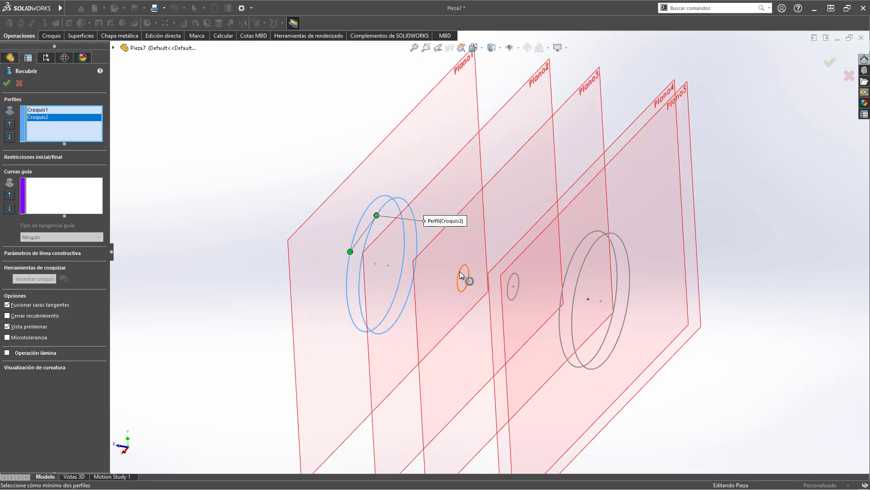
{"action": "left_click", "coordinate": [463, 276]}
{"action": "left_click", "coordinate": [510, 288]}
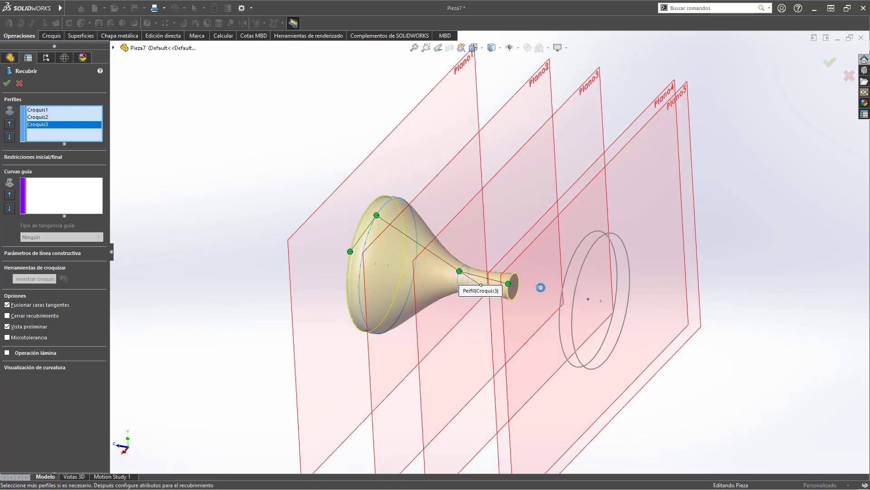
{"action": "left_click", "coordinate": [571, 269]}
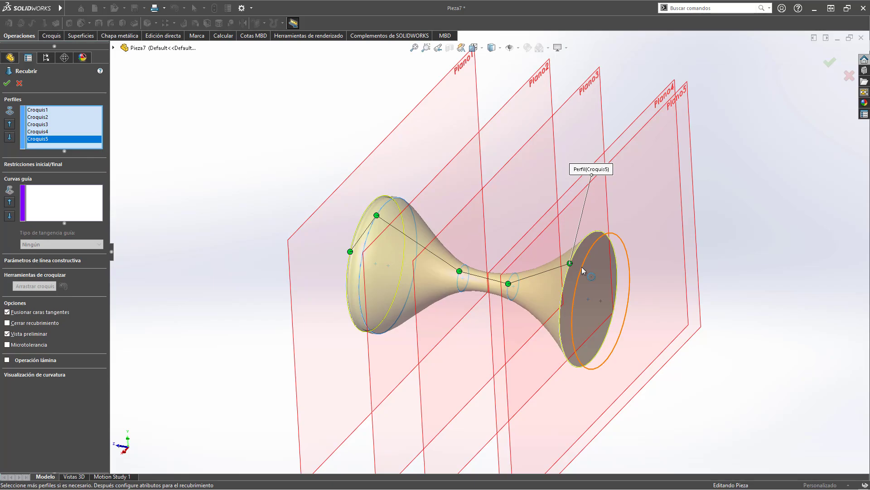
{"action": "left_click", "coordinate": [582, 268]}
Realign the loft connectors and confirm to build the hourglass solid Recubrir1
{"action": "mouse_move", "coordinate": [583, 270]}
{"action": "middle_mouse_down"}
{"action": "mouse_move", "coordinate": [614, 227]}
{"action": "mouse_move", "coordinate": [609, 217]}
{"action": "middle_mouse_up"}
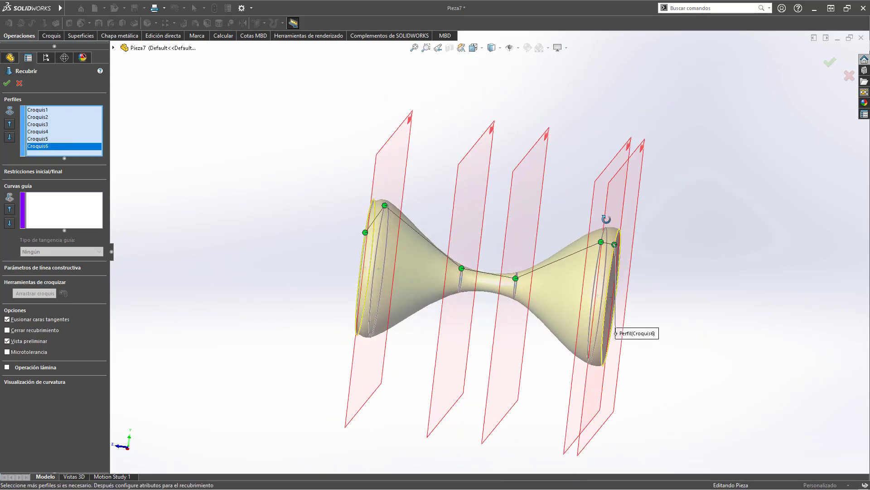
{"action": "scroll", "coordinate": [368, 238], "scroll_direction": "down", "scroll_amount": 3}
{"action": "scroll", "coordinate": [344, 196], "scroll_direction": "down", "scroll_amount": 3}
{"action": "left_click", "coordinate": [330, 183]}
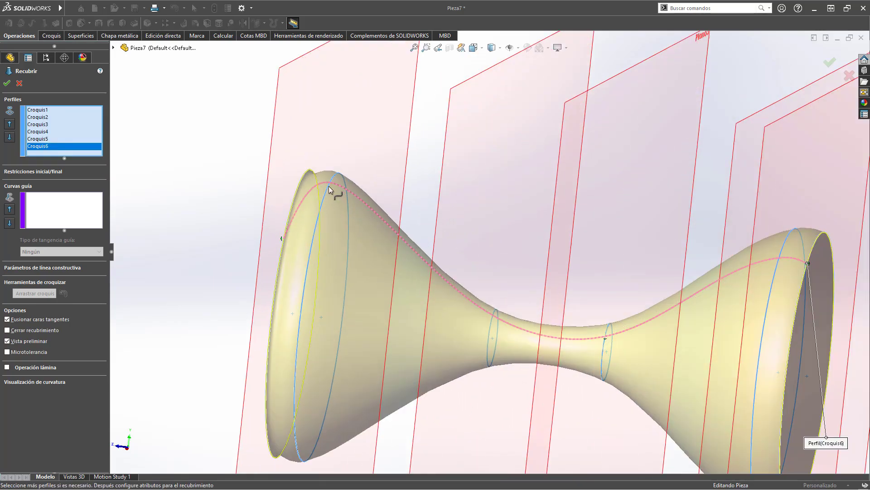
{"action": "left_click", "coordinate": [315, 227]}
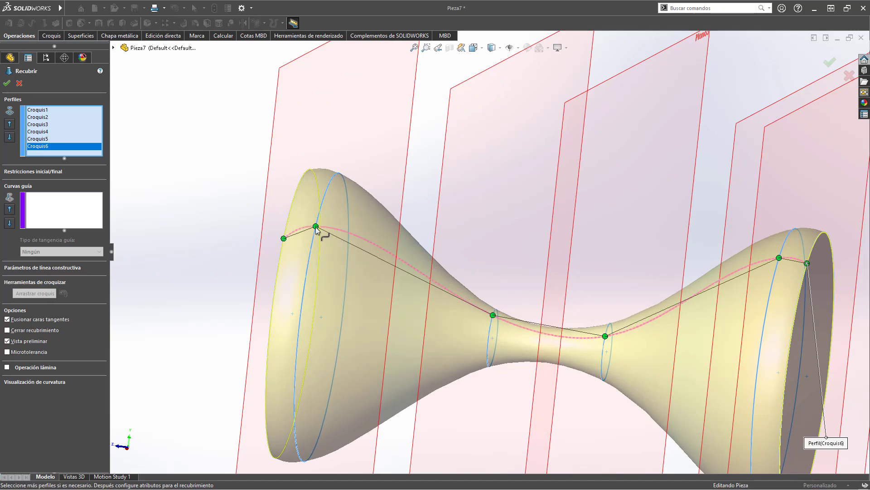
{"action": "left_click", "coordinate": [7, 83]}
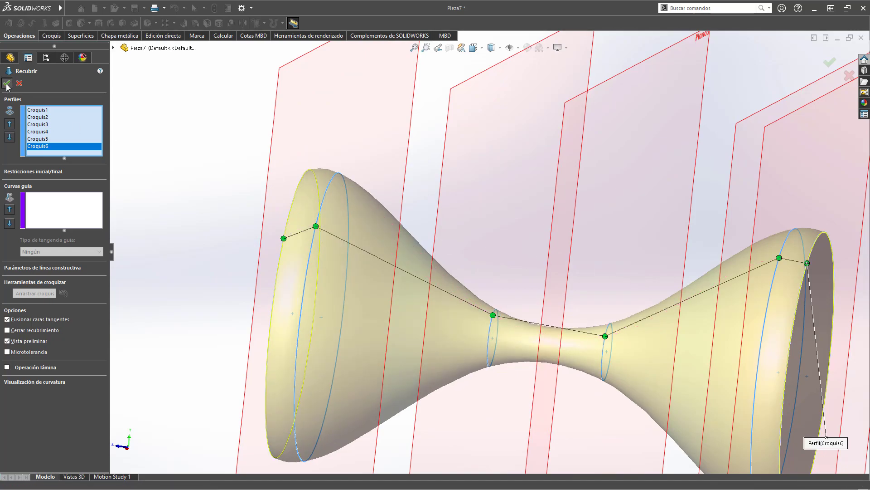
{"action": "scroll", "coordinate": [421, 243], "scroll_direction": "up", "scroll_amount": 5}
{"action": "mouse_move", "coordinate": [489, 271]}
{"action": "middle_mouse_down"}
{"action": "mouse_move", "coordinate": [414, 259]}
{"action": "mouse_move", "coordinate": [428, 408]}
{"action": "mouse_move", "coordinate": [499, 486]}
{"action": "mouse_move", "coordinate": [444, 301]}
{"action": "mouse_move", "coordinate": [448, 439]}
{"action": "mouse_move", "coordinate": [406, 444]}
{"action": "mouse_move", "coordinate": [561, 175]}
{"action": "middle_mouse_up"}
{"action": "scroll", "coordinate": [542, 213], "scroll_direction": "up", "scroll_amount": 4}
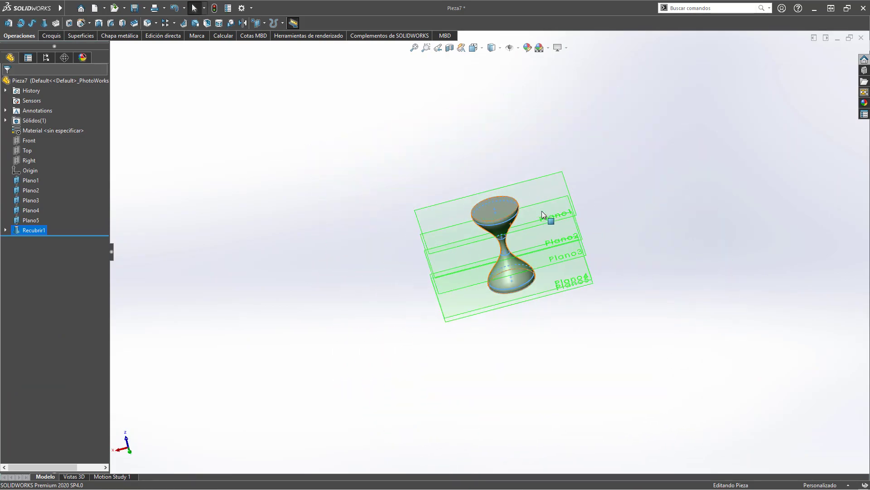
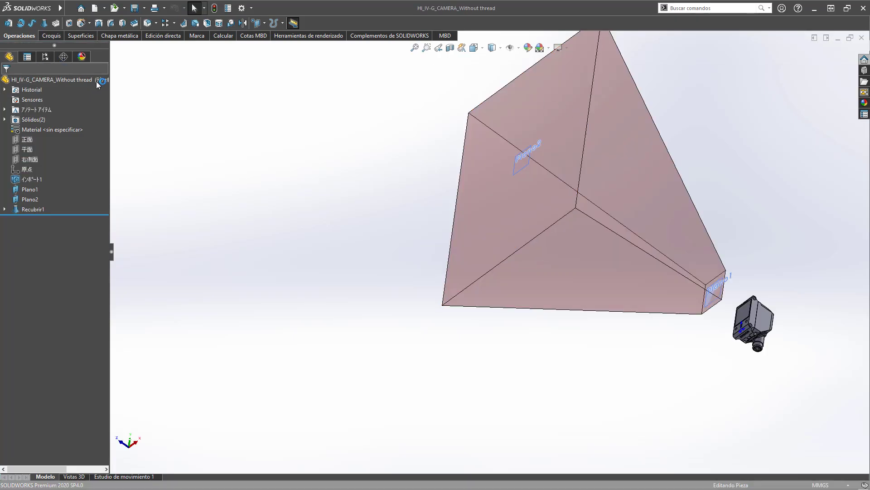
Orbit around the loft and camera to inspect the camera from several sides
{"action": "scroll", "coordinate": [540, 257], "scroll_direction": "down", "scroll_amount": 3}
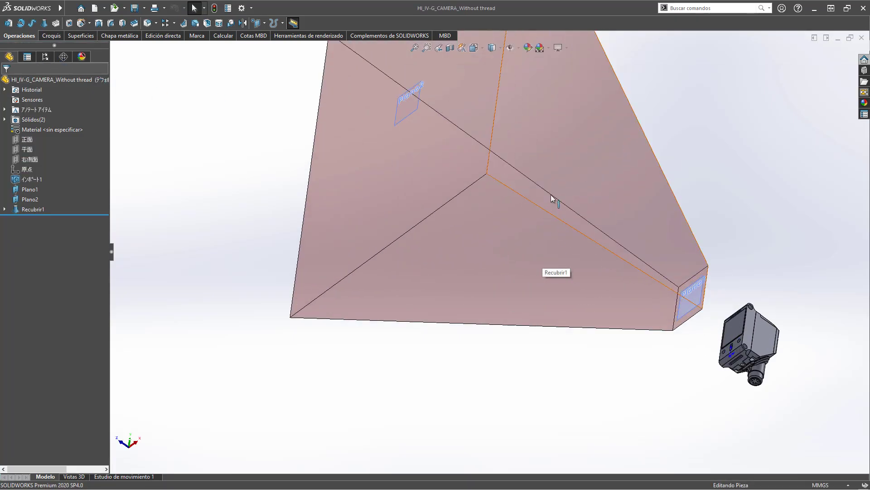
{"action": "mouse_move", "coordinate": [518, 161]}
{"action": "middle_mouse_down"}
{"action": "mouse_move", "coordinate": [505, 155]}
{"action": "mouse_move", "coordinate": [548, 127]}
{"action": "mouse_move", "coordinate": [494, 197]}
{"action": "mouse_move", "coordinate": [621, 113]}
{"action": "mouse_move", "coordinate": [700, 232]}
{"action": "mouse_move", "coordinate": [680, 315]}
{"action": "middle_mouse_up"}
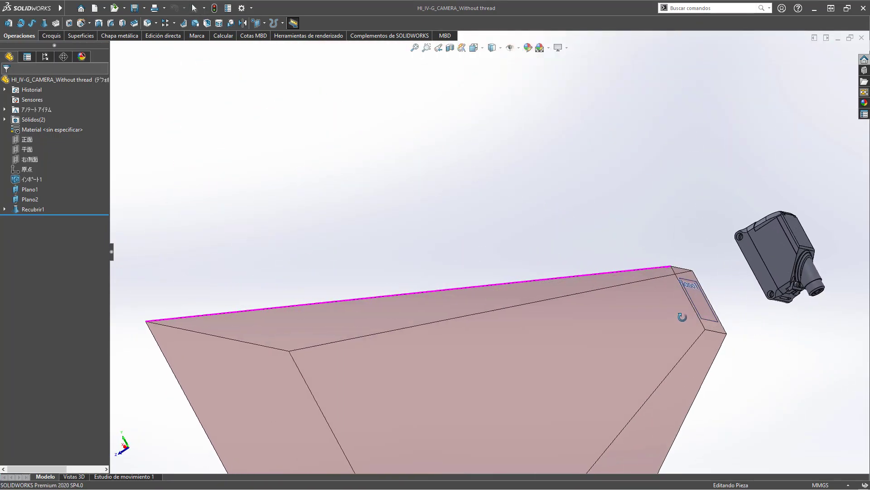
{"action": "scroll", "coordinate": [695, 216], "scroll_direction": "down", "scroll_amount": 3}
{"action": "mouse_move", "coordinate": [695, 217]}
{"action": "middle_mouse_down"}
{"action": "mouse_move", "coordinate": [723, 220]}
{"action": "mouse_move", "coordinate": [730, 262]}
{"action": "middle_mouse_up"}
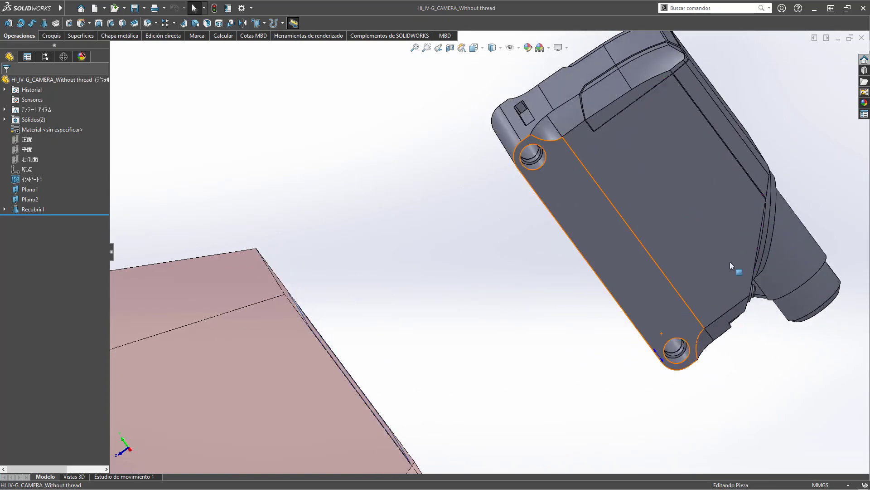
{"action": "scroll", "coordinate": [590, 227], "scroll_direction": "up", "scroll_amount": 3}
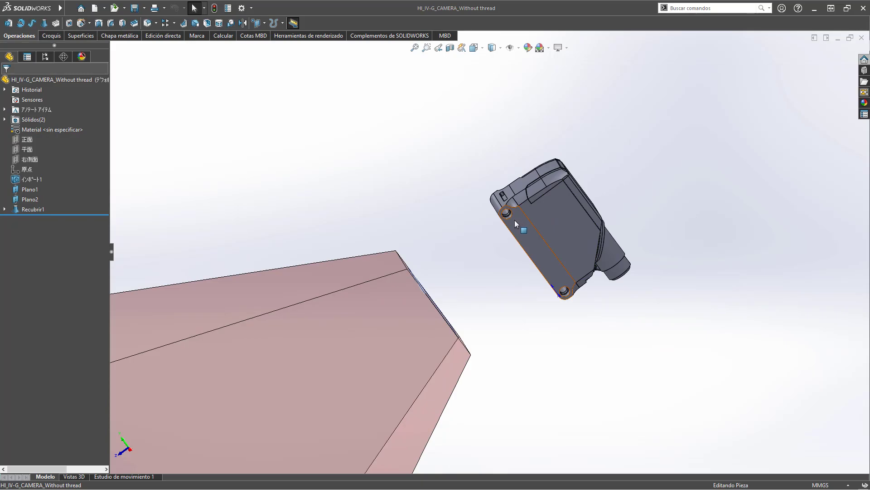
{"action": "middle_click_drag", "start_coordinate": [582, 217], "coordinate": [506, 167]}
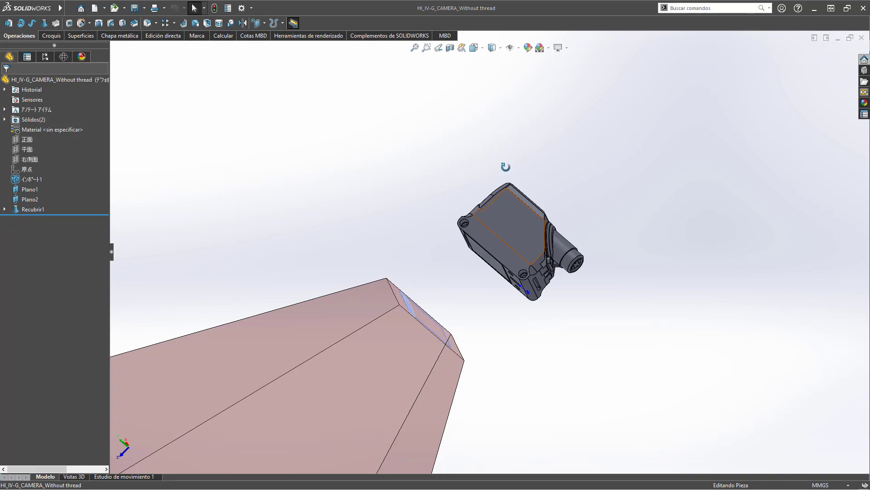
{"action": "key", "text": "Escape"}
Reorient the view to see the loft and camera together, including the pyramid's narrow top
{"action": "mouse_move", "coordinate": [564, 267]}
{"action": "middle_mouse_down"}
{"action": "mouse_move", "coordinate": [482, 192]}
{"action": "mouse_move", "coordinate": [356, 186]}
{"action": "mouse_move", "coordinate": [387, 286]}
{"action": "middle_mouse_up"}
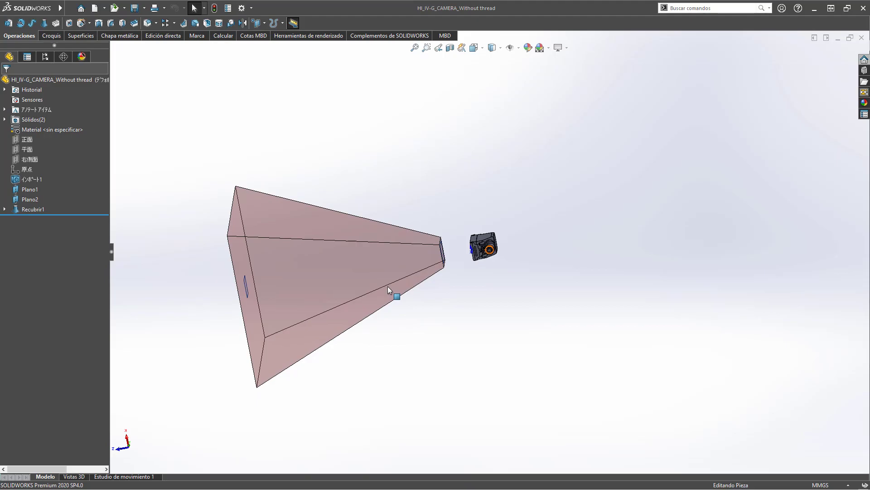
{"action": "scroll", "coordinate": [493, 195], "scroll_direction": "down", "scroll_amount": 5}
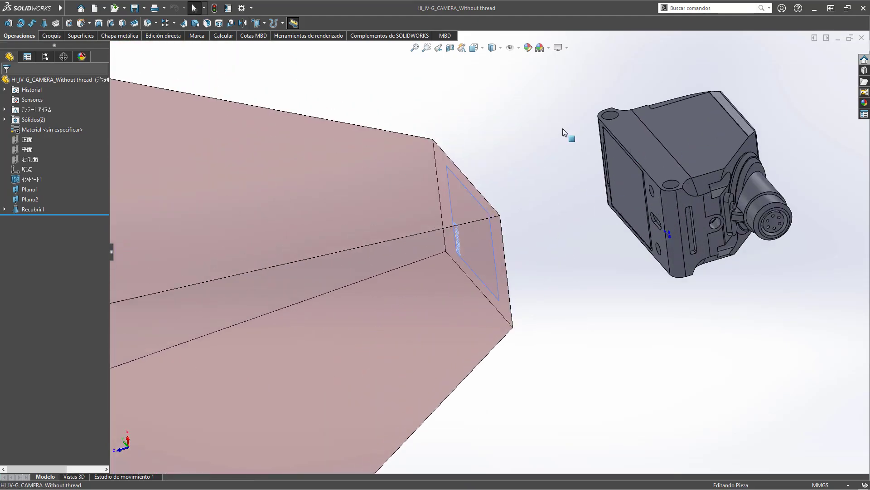
{"action": "scroll", "coordinate": [534, 198], "scroll_direction": "up", "scroll_amount": 3}
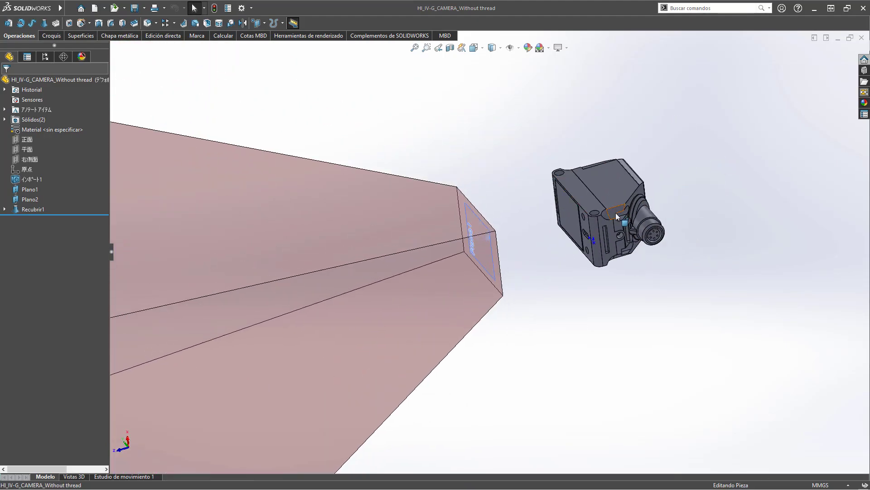
{"action": "scroll", "coordinate": [482, 263], "scroll_direction": "up", "scroll_amount": 3}
{"action": "scroll", "coordinate": [431, 264], "scroll_direction": "up", "scroll_amount": 3}
{"action": "scroll", "coordinate": [432, 264], "scroll_direction": "down", "scroll_amount": 3}
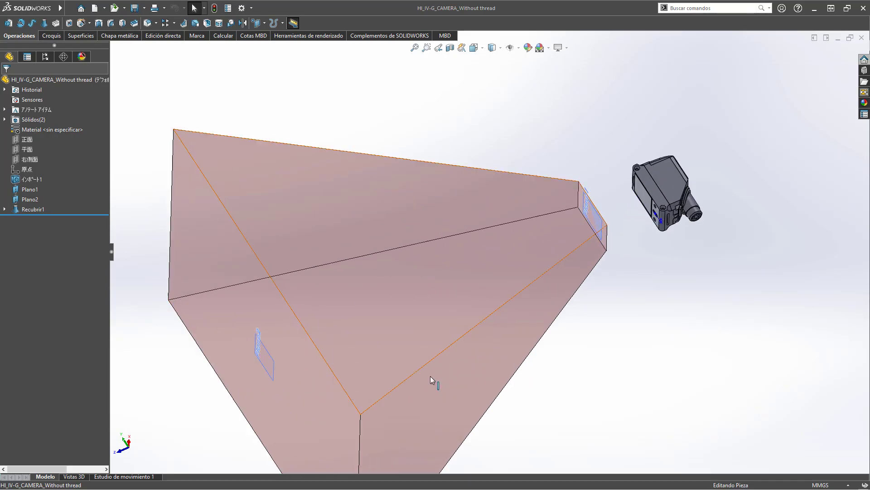
{"action": "scroll", "coordinate": [435, 249], "scroll_direction": "up", "scroll_amount": 3}
{"action": "mouse_move", "coordinate": [421, 268]}
{"action": "middle_mouse_down"}
{"action": "mouse_move", "coordinate": [476, 291]}
{"action": "mouse_move", "coordinate": [414, 394]}
{"action": "mouse_move", "coordinate": [391, 333]}
{"action": "mouse_move", "coordinate": [403, 336]}
{"action": "middle_mouse_up"}
{"action": "scroll", "coordinate": [442, 216], "scroll_direction": "down", "scroll_amount": 5}
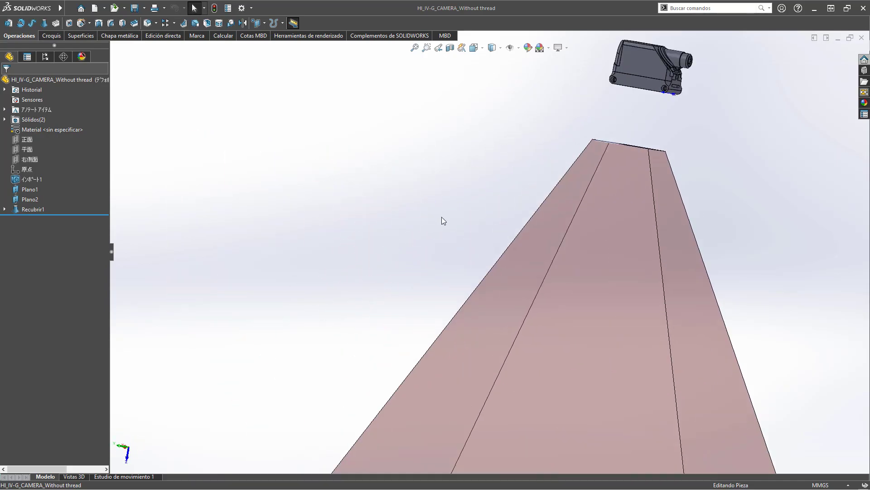
{"action": "mouse_move", "coordinate": [540, 182]}
{"action": "middle_mouse_down"}
{"action": "mouse_move", "coordinate": [616, 165]}
{"action": "mouse_move", "coordinate": [601, 219]}
{"action": "middle_mouse_up"}
{"action": "scroll", "coordinate": [600, 219], "scroll_direction": "up", "scroll_amount": 2}
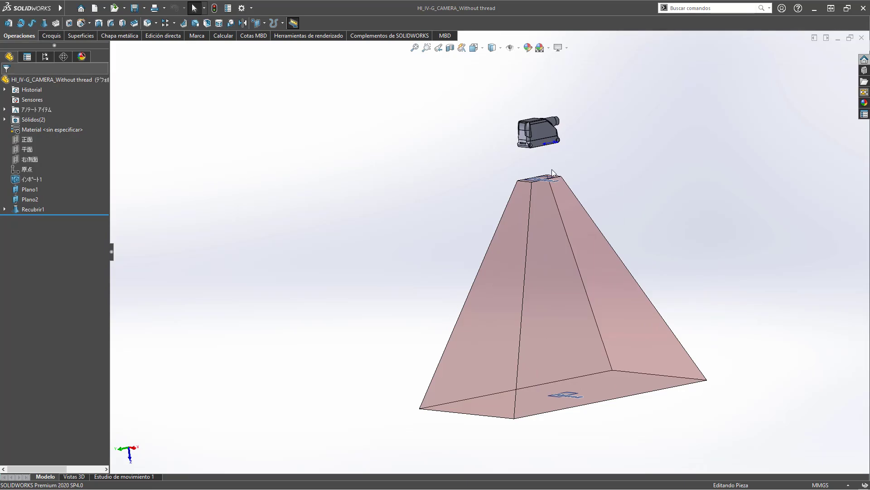
Expand the Recubrir1 loft and edit its small profile sketch, Croquis2
{"action": "left_click", "coordinate": [33, 209]}
{"action": "left_click", "coordinate": [5, 209]}
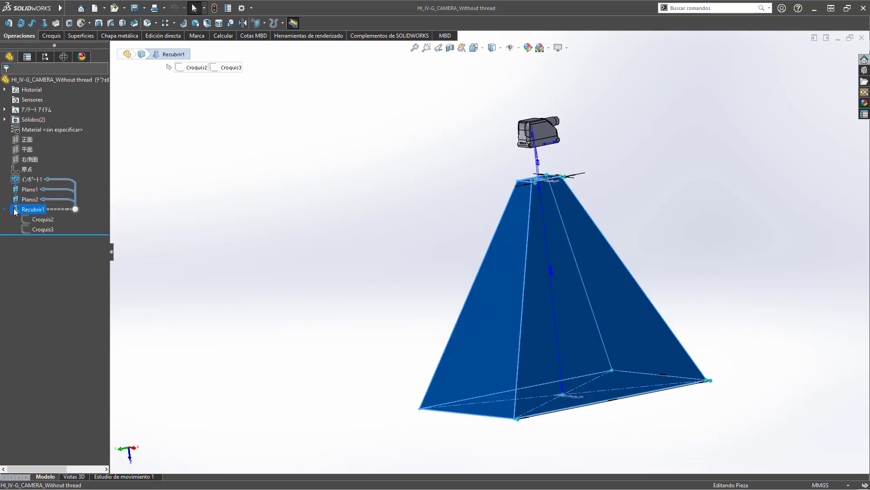
{"action": "left_click", "coordinate": [35, 219]}
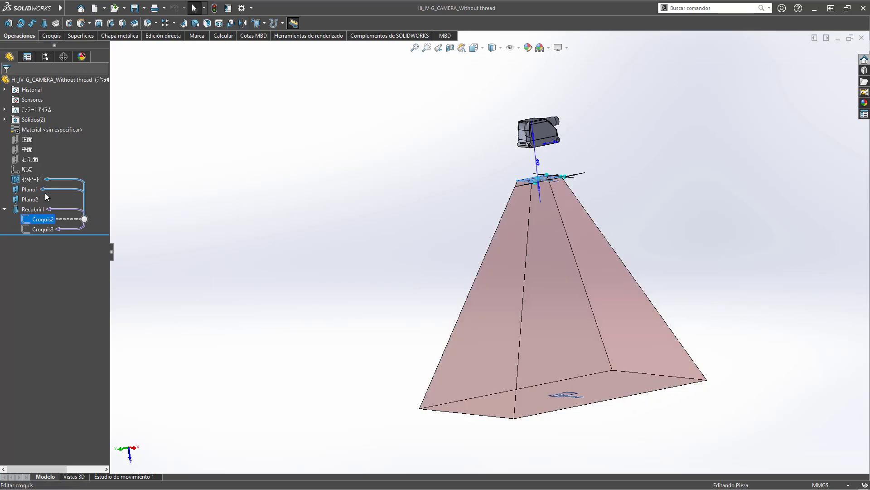
{"action": "left_click", "coordinate": [43, 190]}
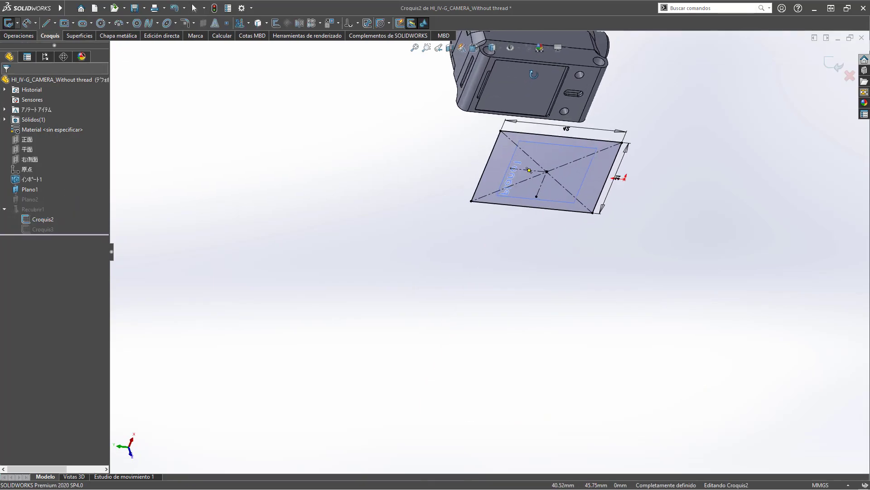
Measure from Plano1 to the camera's bottom face, confirming a 40 mm distance
{"action": "middle_click_drag", "start_coordinate": [529, 182], "coordinate": [546, 168]}
{"action": "scroll", "coordinate": [546, 169], "scroll_direction": "down", "scroll_amount": 2}
{"action": "scroll", "coordinate": [546, 170], "scroll_direction": "up", "scroll_amount": 2}
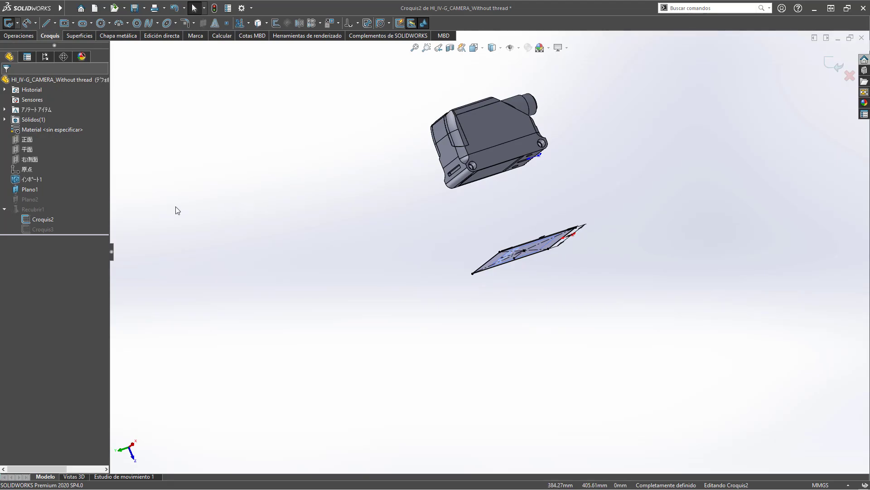
{"action": "left_click", "coordinate": [30, 190]}
{"action": "middle_click_drag", "start_coordinate": [469, 247], "coordinate": [505, 200]}
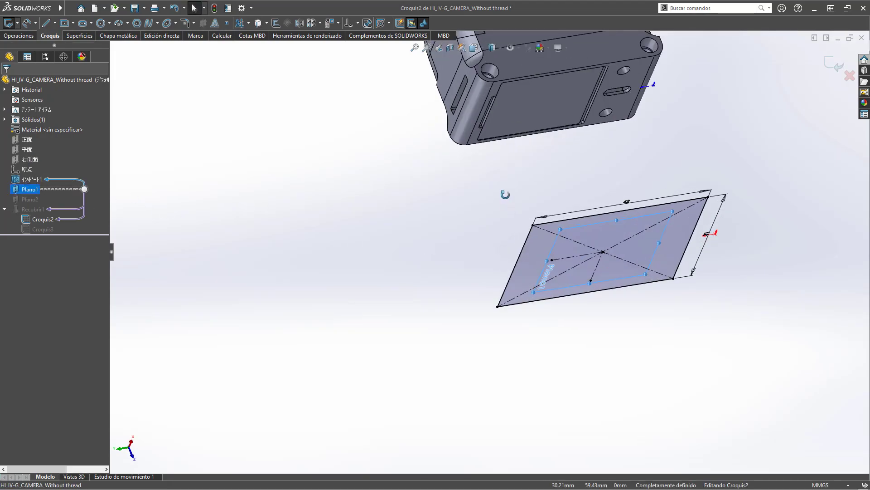
{"action": "left_click", "coordinate": [556, 124]}
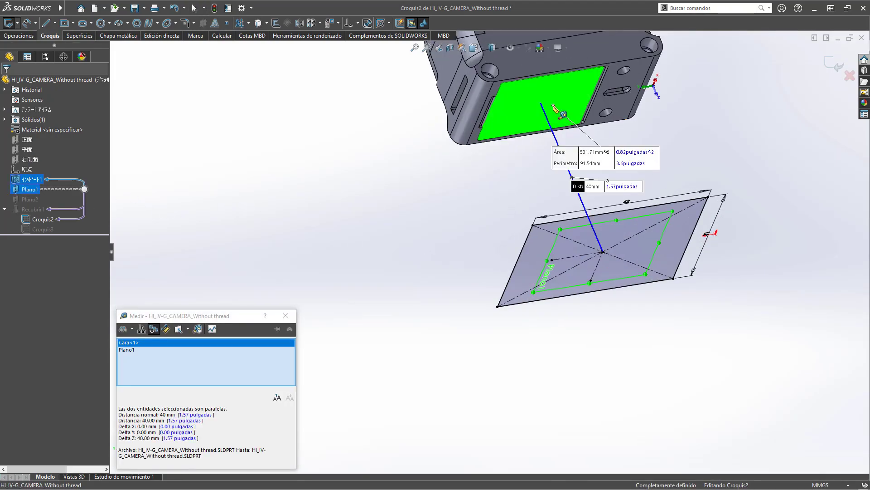
{"action": "middle_click_drag", "start_coordinate": [555, 127], "coordinate": [548, 179]}
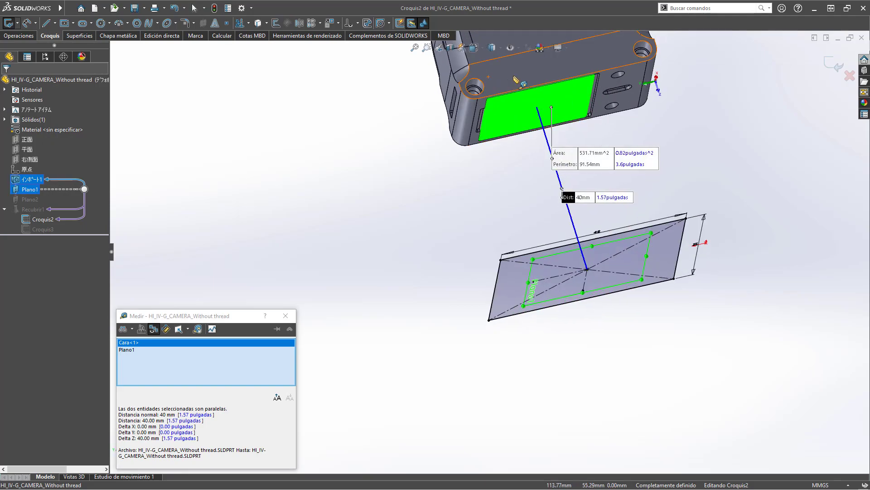
{"action": "key", "text": "Escape"}
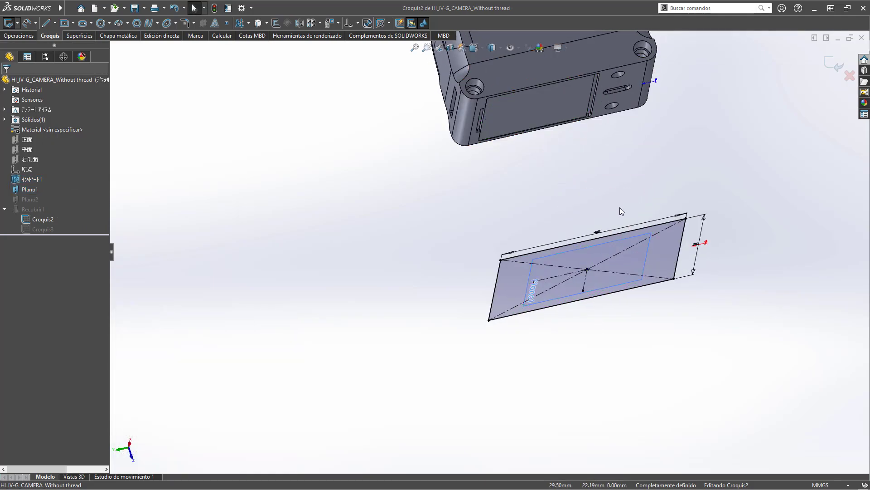
Fit the camera and sketch in view, then exit Croquis2 to rebuild the loft
{"action": "middle_click_drag", "start_coordinate": [619, 208], "coordinate": [614, 139]}
{"action": "scroll", "coordinate": [613, 134], "scroll_direction": "down", "scroll_amount": 3}
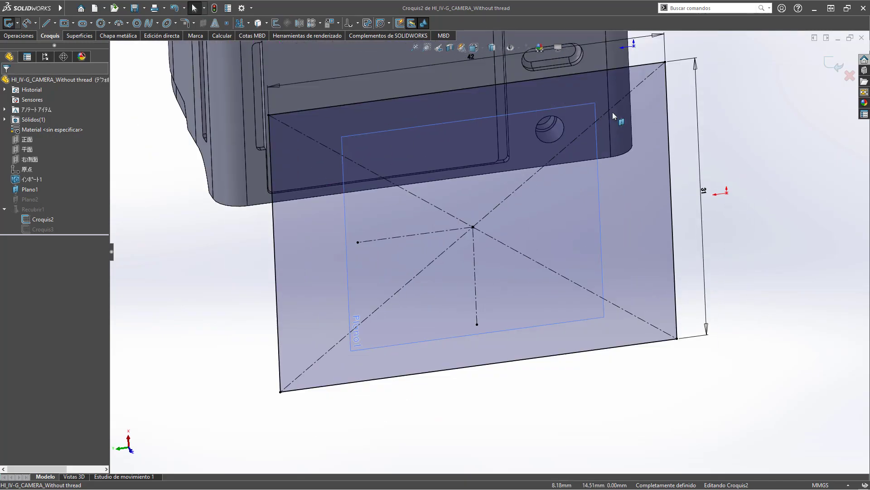
{"action": "scroll", "coordinate": [613, 113], "scroll_direction": "up", "scroll_amount": 3}
{"action": "scroll", "coordinate": [618, 199], "scroll_direction": "down", "scroll_amount": 5}
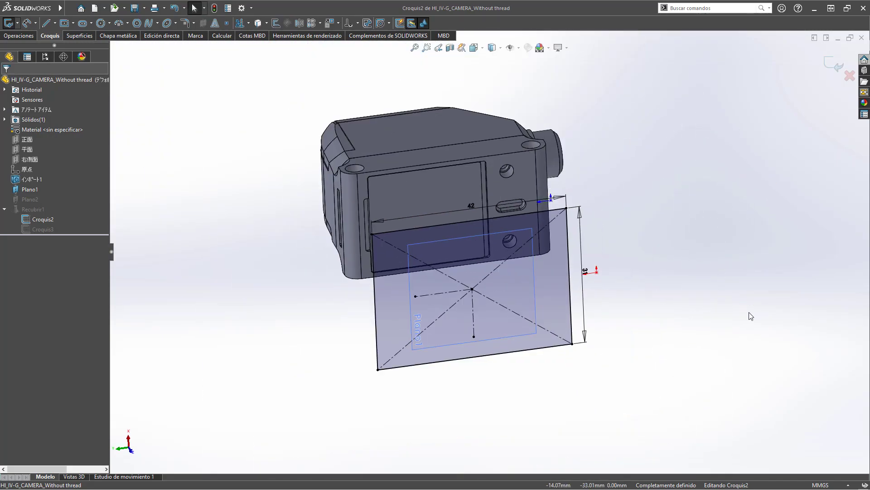
{"action": "key", "text": "z"}
{"action": "key", "text": "z"}
{"action": "left_click", "coordinate": [835, 64]}
{"action": "scroll", "coordinate": [496, 271], "scroll_direction": "up", "scroll_amount": 3}
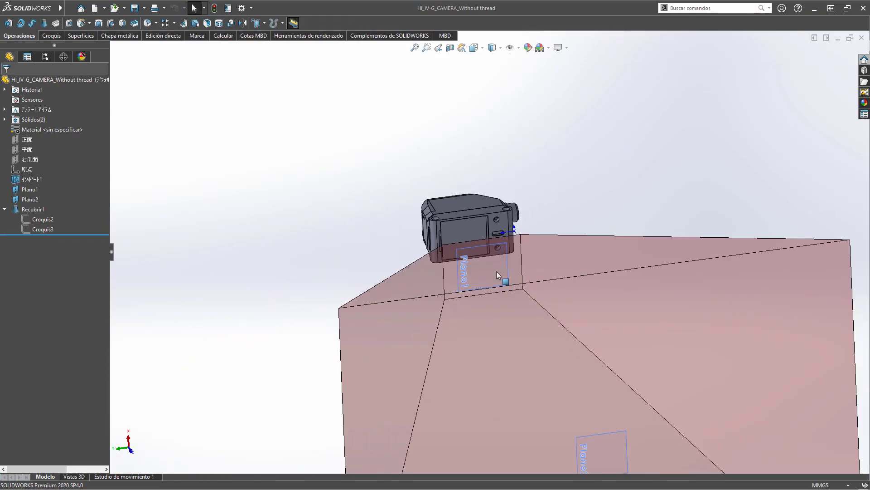
{"action": "middle_click_drag", "start_coordinate": [497, 271], "coordinate": [539, 284]}
{"action": "scroll", "coordinate": [540, 284], "scroll_direction": "down", "scroll_amount": 3}
{"action": "scroll", "coordinate": [525, 365], "scroll_direction": "up", "scroll_amount": 2}
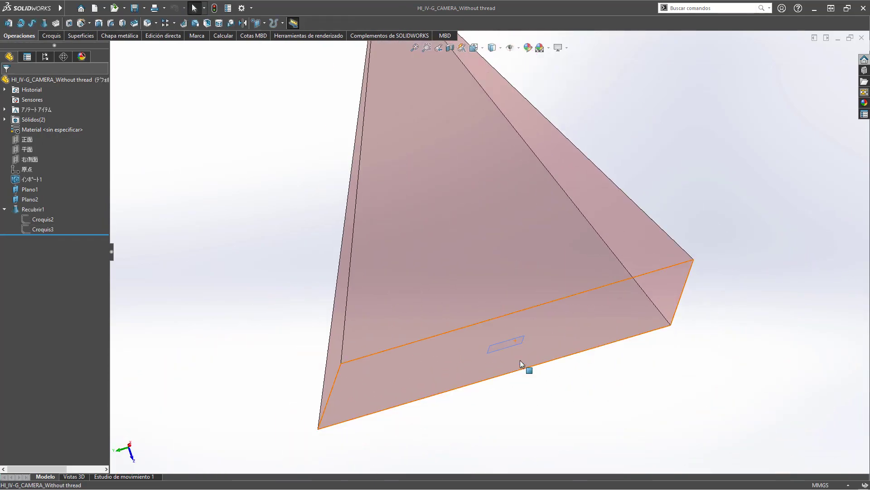
{"action": "scroll", "coordinate": [525, 365], "scroll_direction": "up", "scroll_amount": 2}
{"action": "left_click", "coordinate": [31, 199]}
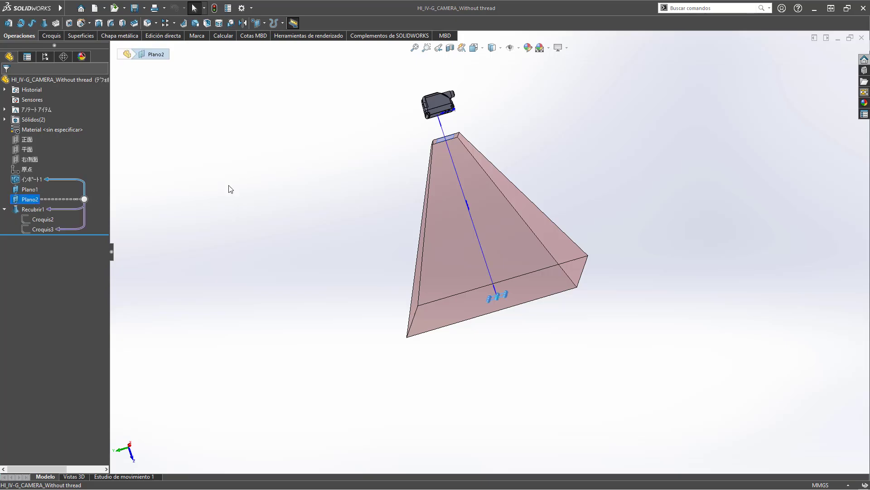
{"action": "scroll", "coordinate": [492, 186], "scroll_direction": "down", "scroll_amount": 2}
{"action": "mouse_move", "coordinate": [491, 186]}
{"action": "middle_mouse_down"}
{"action": "mouse_move", "coordinate": [552, 209]}
{"action": "mouse_move", "coordinate": [472, 123]}
{"action": "middle_mouse_up"}
{"action": "scroll", "coordinate": [454, 116], "scroll_direction": "down", "scroll_amount": 2}
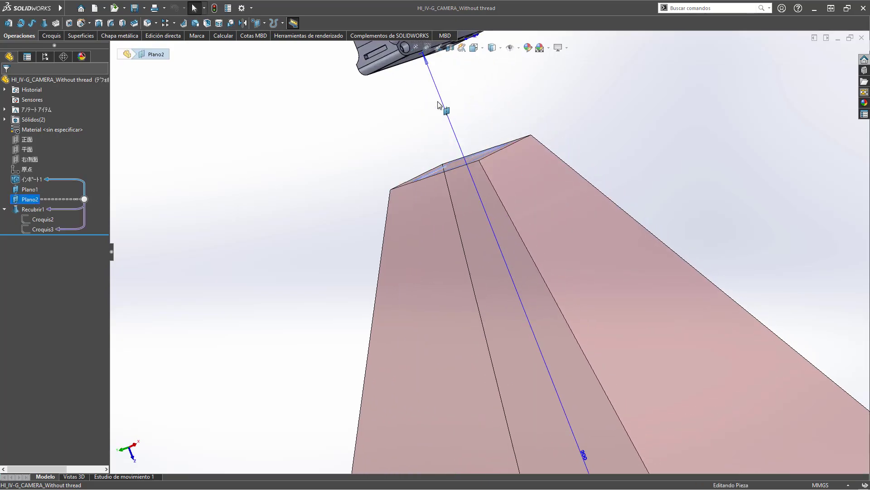
{"action": "scroll", "coordinate": [589, 434], "scroll_direction": "down", "scroll_amount": 3}
{"action": "left_click", "coordinate": [505, 414]}
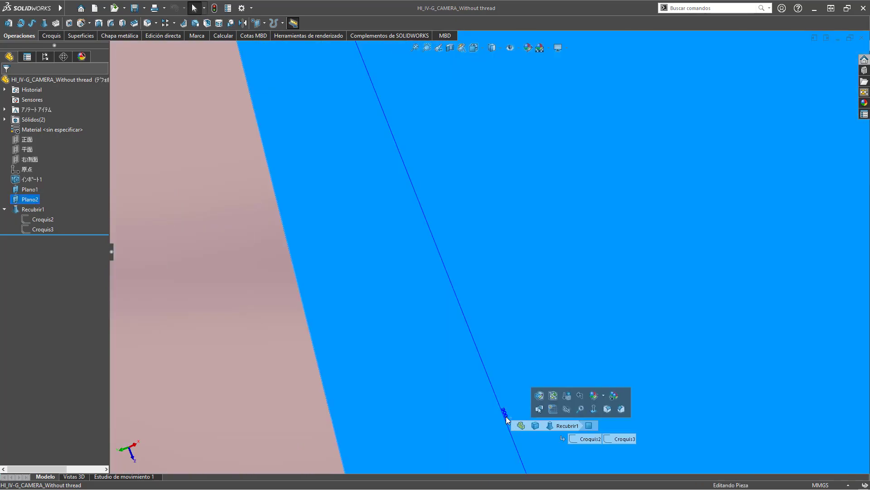
{"action": "left_click", "coordinate": [504, 412]}
{"action": "key", "text": "Escape"}
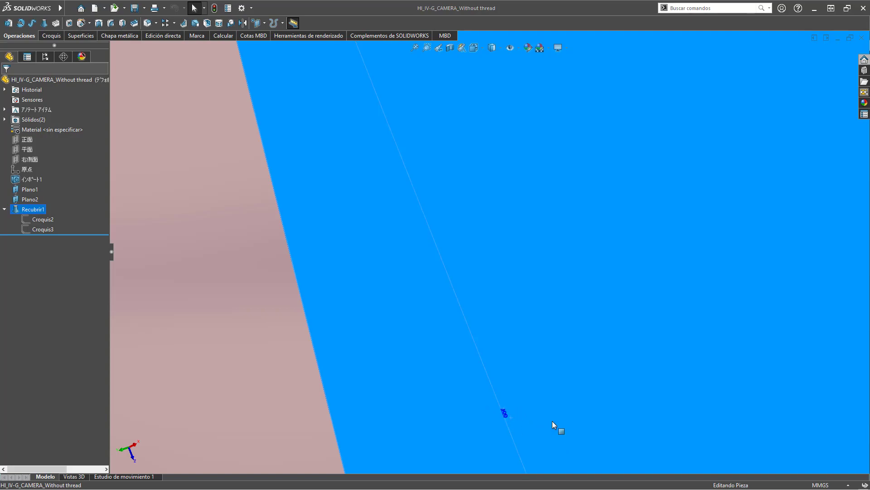
{"action": "scroll", "coordinate": [552, 421], "scroll_direction": "up", "scroll_amount": 2}
{"action": "scroll", "coordinate": [706, 193], "scroll_direction": "up", "scroll_amount": 2}
{"action": "scroll", "coordinate": [657, 351], "scroll_direction": "up", "scroll_amount": 2}
{"action": "scroll", "coordinate": [657, 351], "scroll_direction": "up", "scroll_amount": 2}
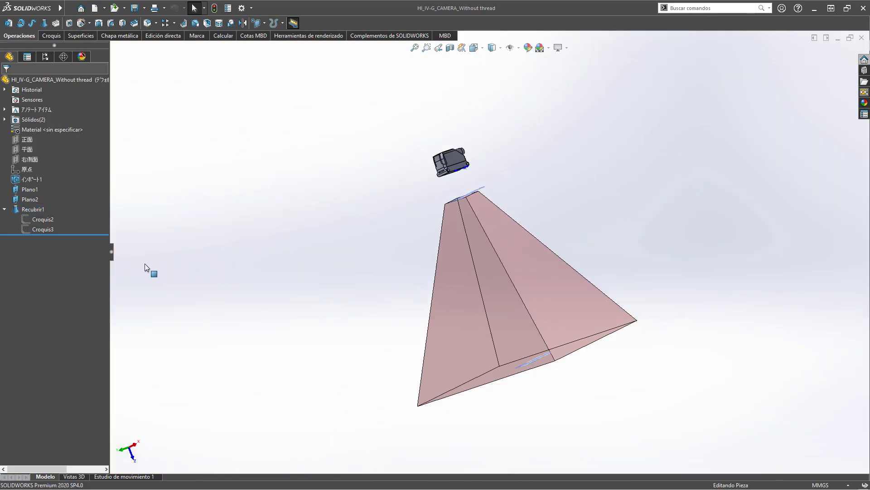
{"action": "left_click", "coordinate": [42, 229]}
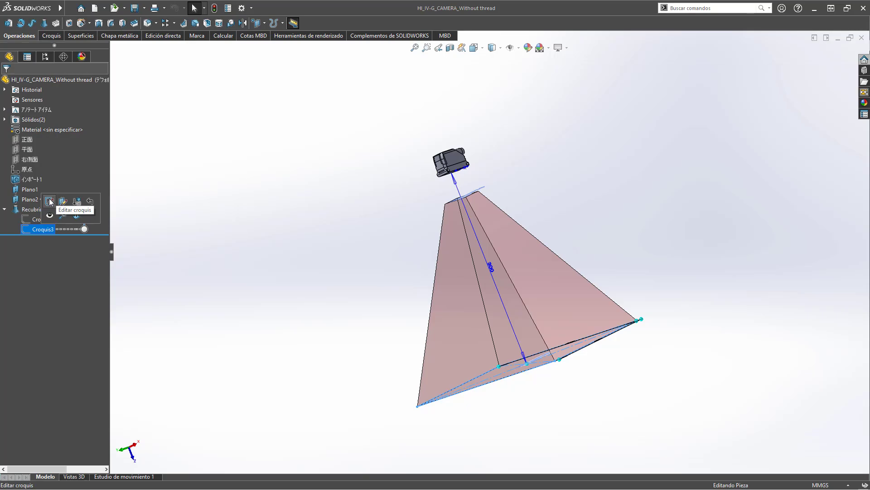
{"action": "left_click", "coordinate": [50, 202]}
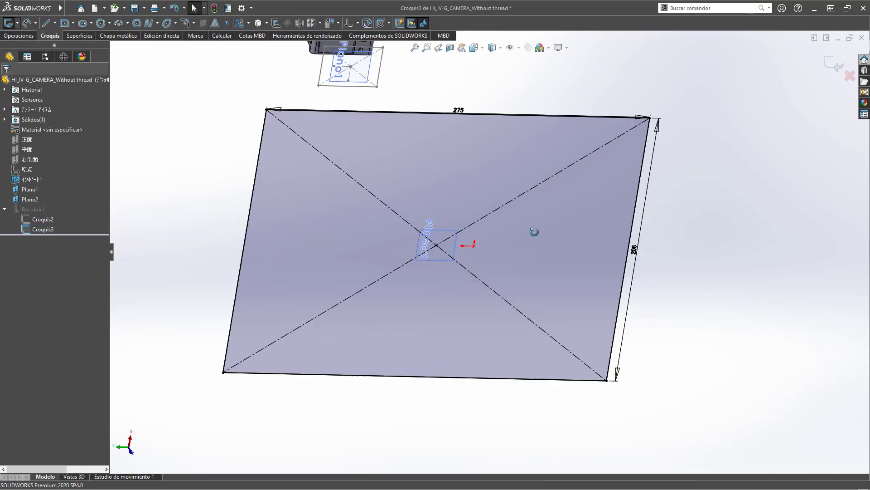
{"action": "scroll", "coordinate": [493, 169], "scroll_direction": "down", "scroll_amount": 2}
{"action": "mouse_move", "coordinate": [489, 179]}
{"action": "middle_mouse_down"}
{"action": "mouse_move", "coordinate": [508, 195]}
{"action": "mouse_move", "coordinate": [505, 202]}
{"action": "middle_mouse_up"}
{"action": "scroll", "coordinate": [505, 202], "scroll_direction": "down", "scroll_amount": 2}
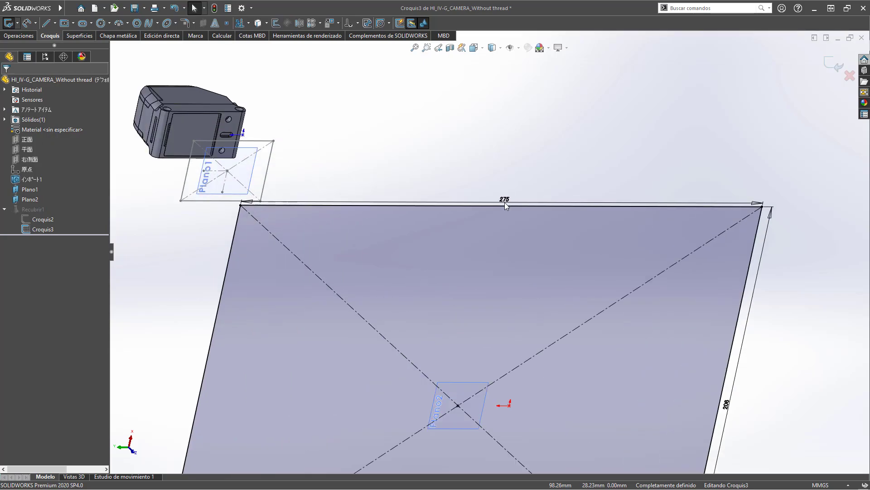
{"action": "scroll", "coordinate": [806, 418], "scroll_direction": "down", "scroll_amount": 3}
{"action": "scroll", "coordinate": [661, 383], "scroll_direction": "up", "scroll_amount": 4}
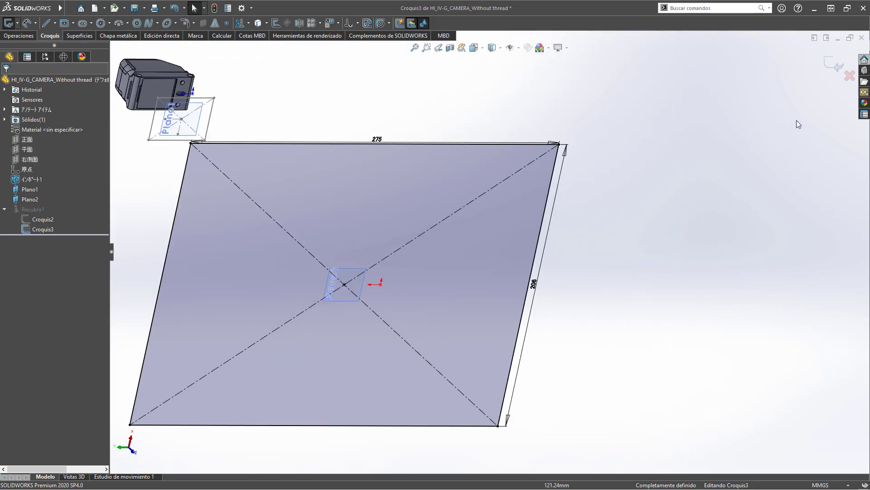
{"action": "left_click", "coordinate": [834, 64]}
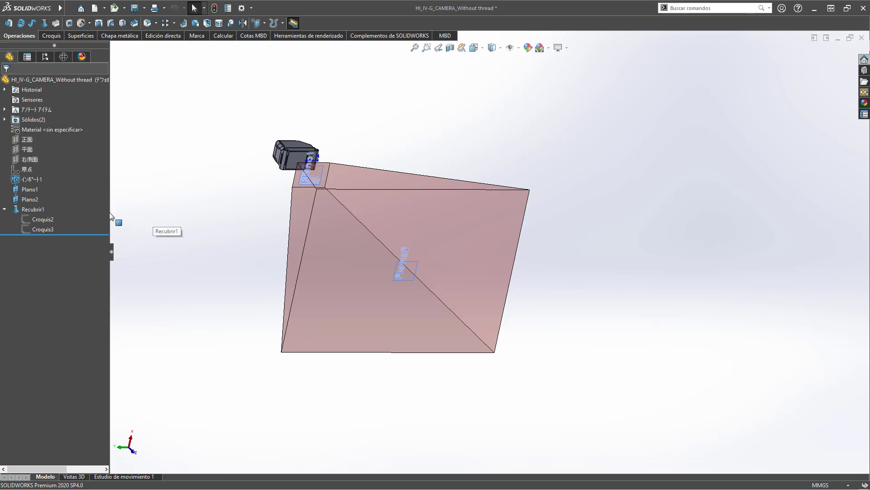
{"action": "left_click", "coordinate": [33, 209]}
{"action": "left_click", "coordinate": [49, 181]}
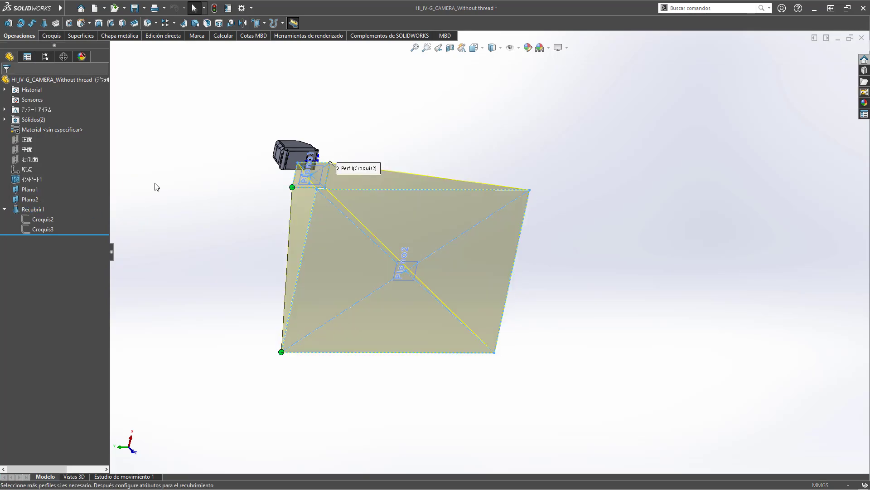
{"action": "middle_click_drag", "start_coordinate": [276, 204], "coordinate": [328, 225]}
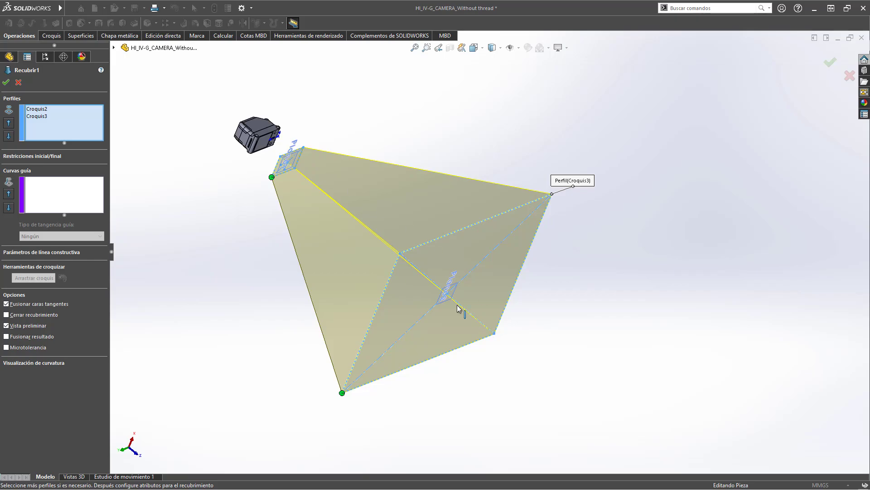
{"action": "left_click", "coordinate": [8, 86]}
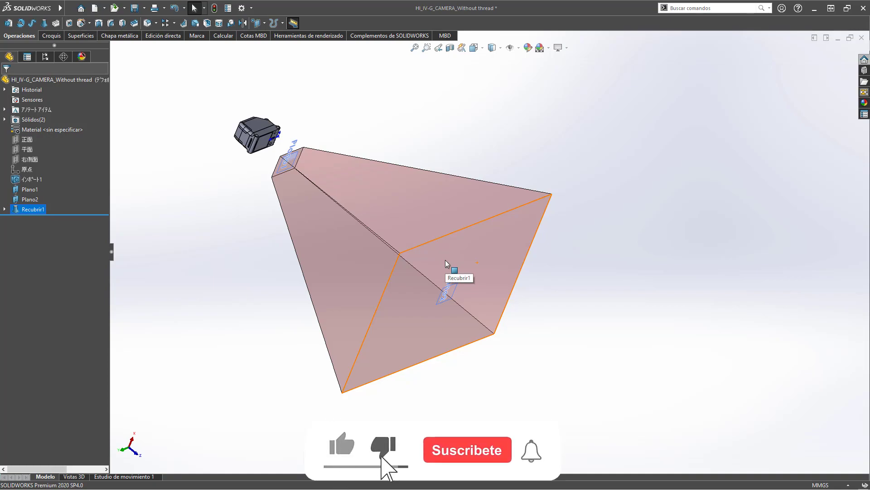
{"action": "middle_click_drag", "start_coordinate": [361, 225], "coordinate": [389, 282]}
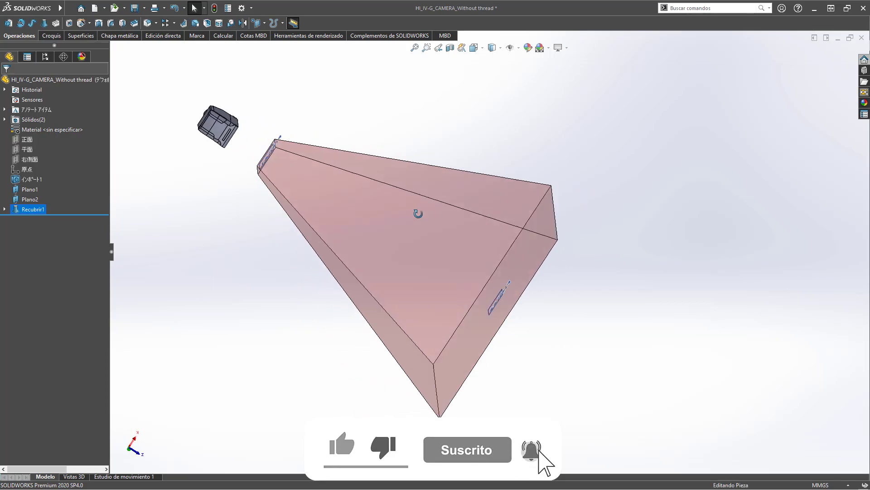
{"action": "mouse_move", "coordinate": [492, 259]}
{"action": "middle_mouse_down"}
{"action": "mouse_move", "coordinate": [451, 227]}
{"action": "mouse_move", "coordinate": [474, 227]}
{"action": "mouse_move", "coordinate": [519, 205]}
{"action": "middle_mouse_up"}
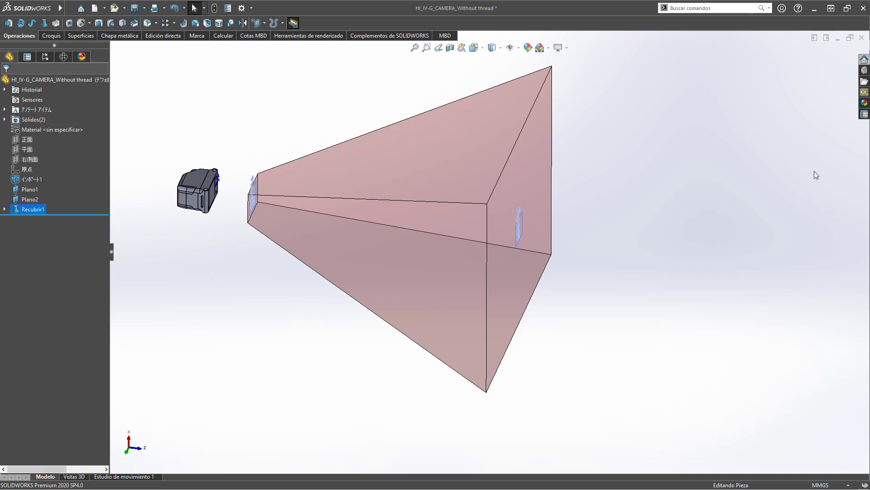
{"action": "middle_click_drag", "start_coordinate": [366, 205], "coordinate": [408, 259]}
{"action": "scroll", "coordinate": [383, 233], "scroll_direction": "down", "scroll_amount": 5}
{"action": "scroll", "coordinate": [402, 209], "scroll_direction": "up", "scroll_amount": 5}
{"action": "mouse_move", "coordinate": [252, 241]}
{"action": "middle_mouse_down"}
{"action": "mouse_move", "coordinate": [248, 155]}
{"action": "mouse_move", "coordinate": [373, 266]}
{"action": "mouse_move", "coordinate": [259, 208]}
{"action": "mouse_move", "coordinate": [382, 280]}
{"action": "mouse_move", "coordinate": [338, 270]}
{"action": "middle_mouse_up"}
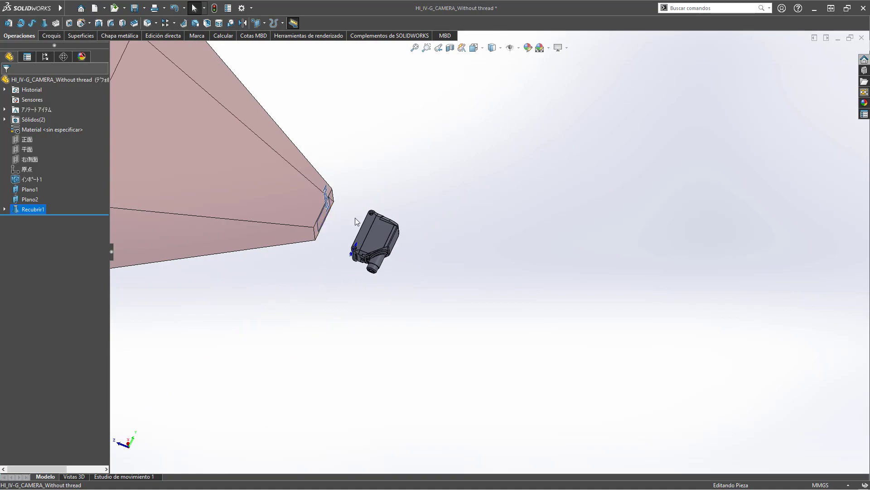
{"action": "scroll", "coordinate": [338, 282], "scroll_direction": "up", "scroll_amount": 3}
{"action": "scroll", "coordinate": [364, 222], "scroll_direction": "down", "scroll_amount": 3}
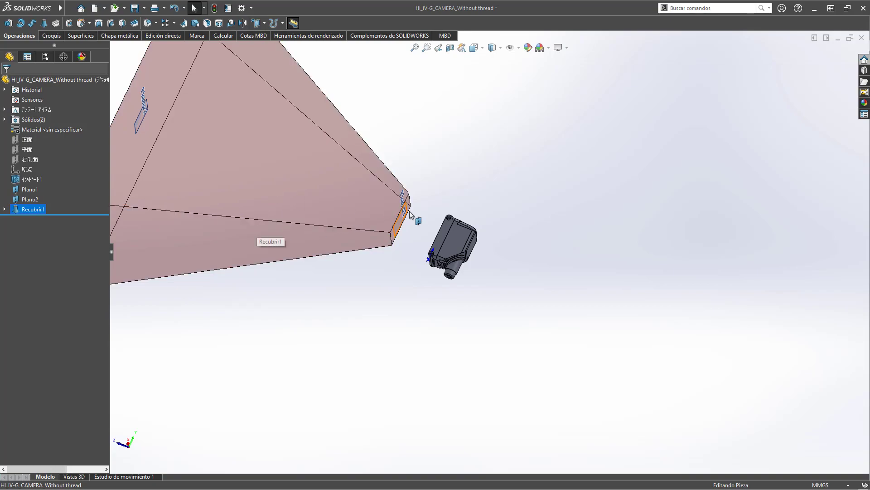
{"action": "scroll", "coordinate": [428, 241], "scroll_direction": "up", "scroll_amount": 1}
{"action": "scroll", "coordinate": [428, 241], "scroll_direction": "up", "scroll_amount": 2}
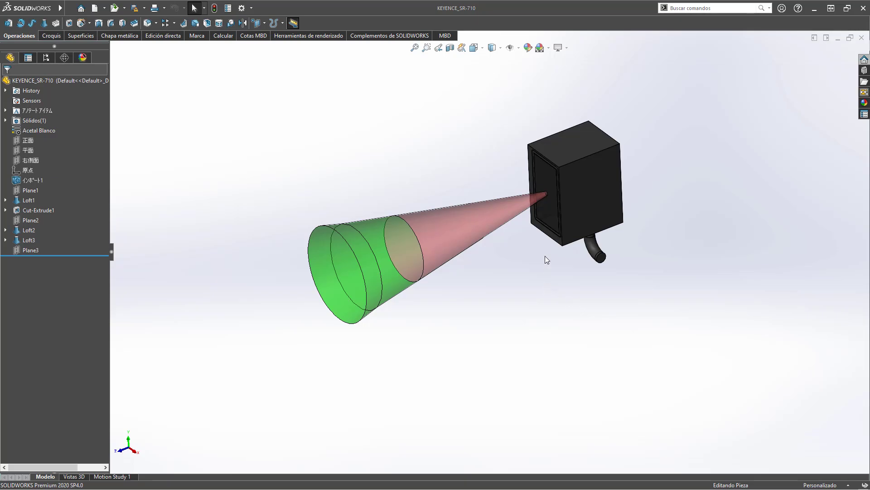
Highlight the KEYENCE_SR-710 cone's Loft1 and Loft3 sections, then clear the selection
{"action": "middle_click_drag", "start_coordinate": [546, 257], "coordinate": [549, 164]}
{"action": "scroll", "coordinate": [328, 232], "scroll_direction": "down", "scroll_amount": 5}
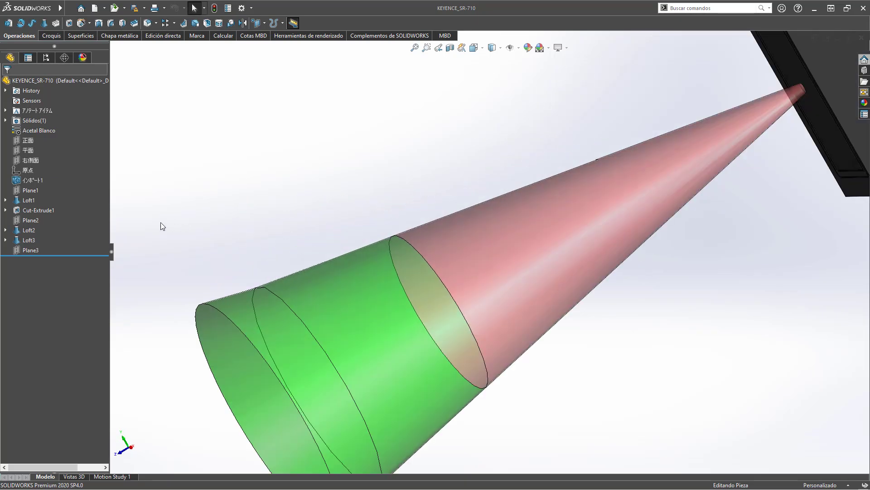
{"action": "scroll", "coordinate": [160, 222], "scroll_direction": "up", "scroll_amount": 1}
{"action": "scroll", "coordinate": [160, 222], "scroll_direction": "up", "scroll_amount": 2}
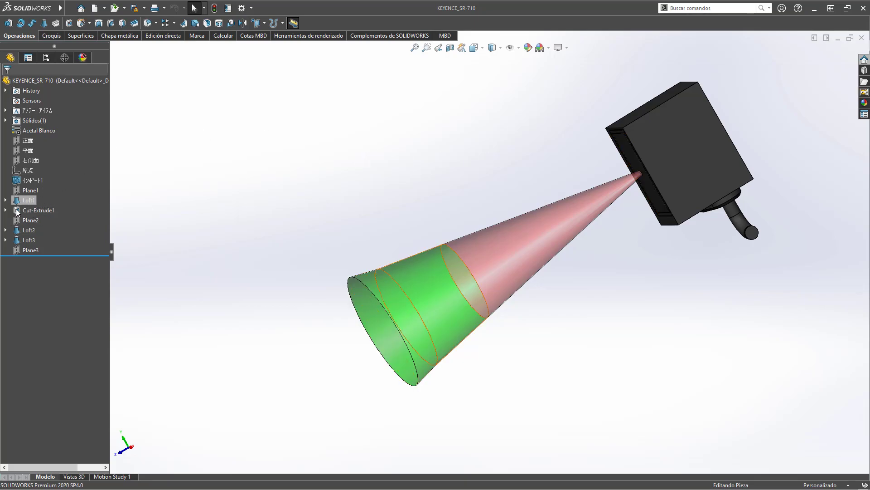
{"action": "left_click", "coordinate": [29, 230]}
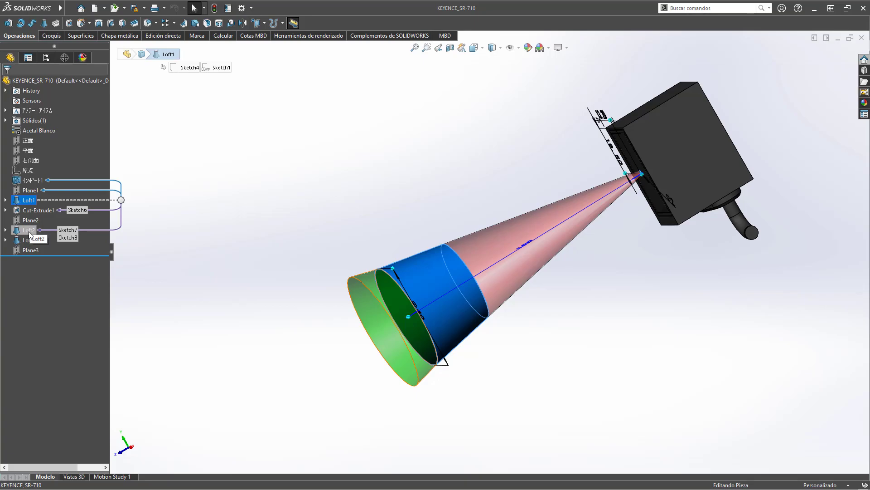
{"action": "left_click", "coordinate": [22, 241]}
{"action": "left_click", "coordinate": [289, 166]}
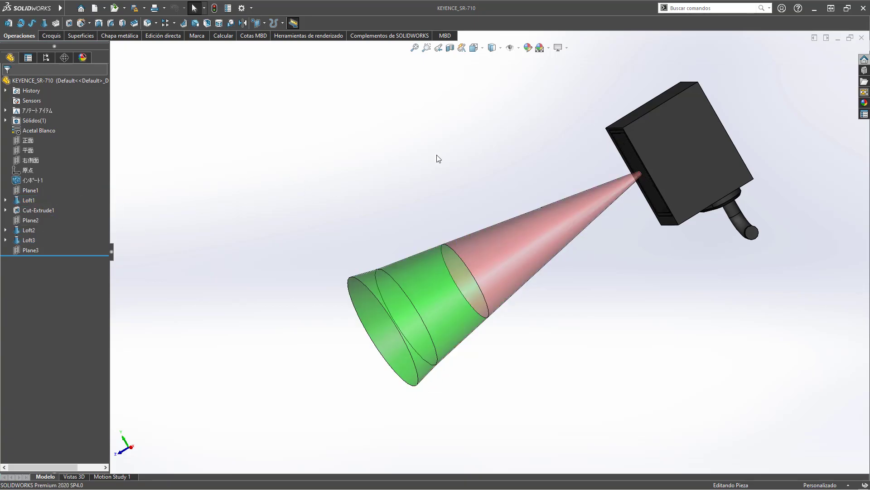
Orbit and zoom around the sensor and its cone to look along the cone's length
{"action": "mouse_move", "coordinate": [488, 209]}
{"action": "middle_mouse_down"}
{"action": "mouse_move", "coordinate": [525, 210]}
{"action": "mouse_move", "coordinate": [525, 175]}
{"action": "mouse_move", "coordinate": [550, 235]}
{"action": "mouse_move", "coordinate": [554, 194]}
{"action": "middle_mouse_up"}
{"action": "scroll", "coordinate": [558, 233], "scroll_direction": "down", "scroll_amount": 3}
{"action": "scroll", "coordinate": [544, 218], "scroll_direction": "down", "scroll_amount": 3}
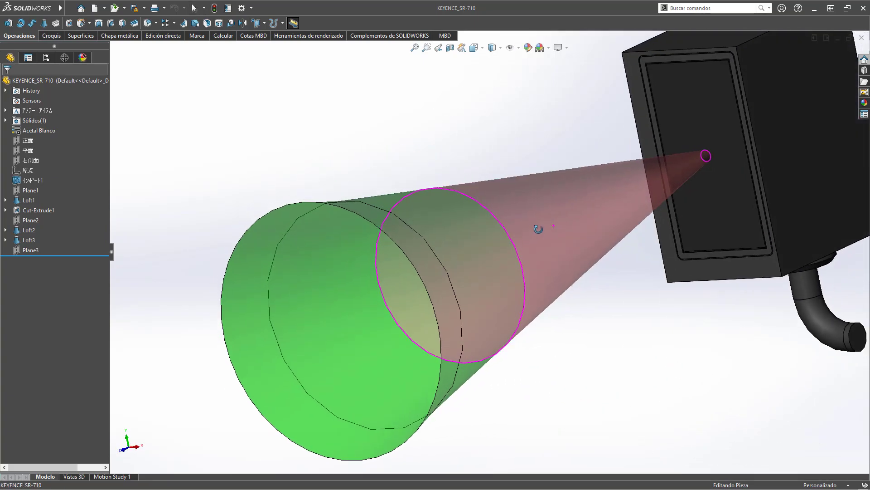
{"action": "middle_click_drag", "start_coordinate": [540, 227], "coordinate": [434, 284]}
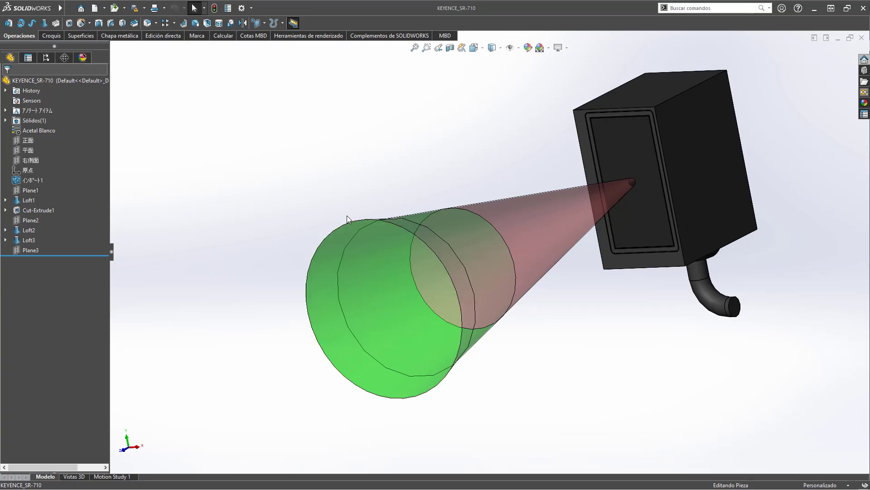
{"action": "middle_click_drag", "start_coordinate": [455, 230], "coordinate": [422, 287]}
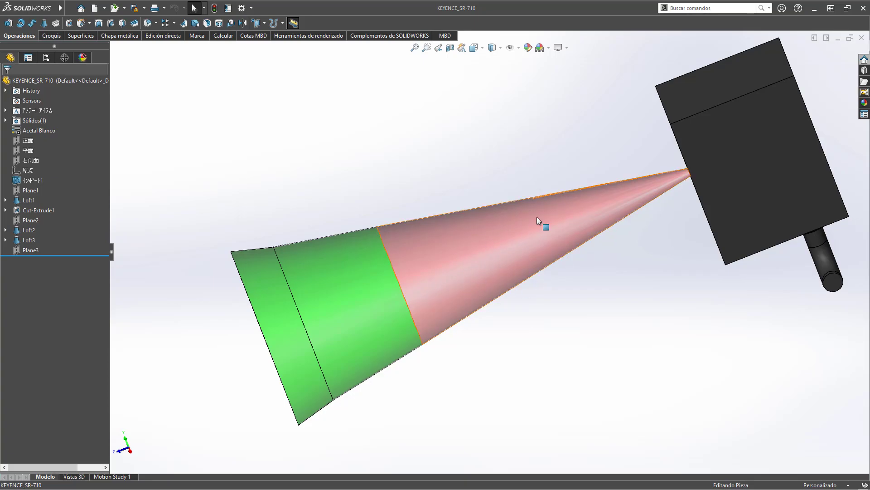
{"action": "mouse_move", "coordinate": [498, 223]}
{"action": "middle_mouse_down"}
{"action": "mouse_move", "coordinate": [515, 200]}
{"action": "mouse_move", "coordinate": [513, 225]}
{"action": "mouse_move", "coordinate": [480, 245]}
{"action": "middle_mouse_up"}
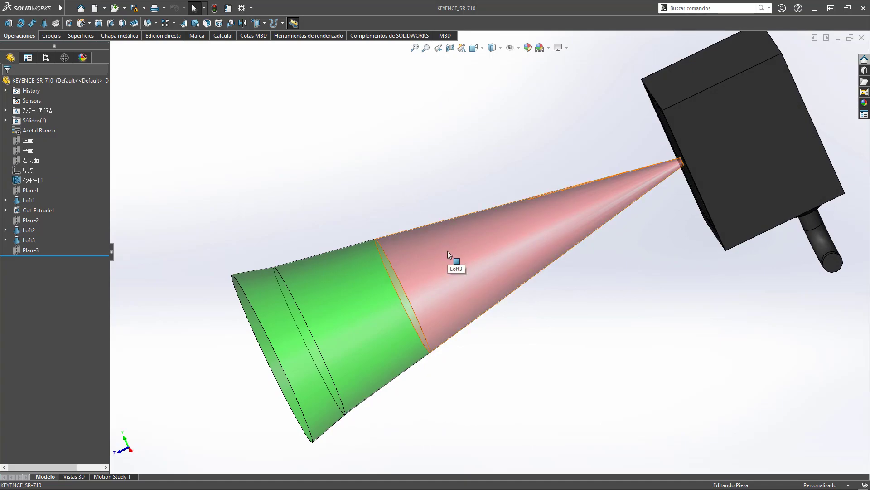
{"action": "mouse_move", "coordinate": [454, 260]}
{"action": "middle_mouse_down"}
{"action": "mouse_move", "coordinate": [485, 204]}
{"action": "mouse_move", "coordinate": [496, 224]}
{"action": "mouse_move", "coordinate": [405, 290]}
{"action": "middle_mouse_up"}
{"action": "scroll", "coordinate": [385, 295], "scroll_direction": "down", "scroll_amount": 3}
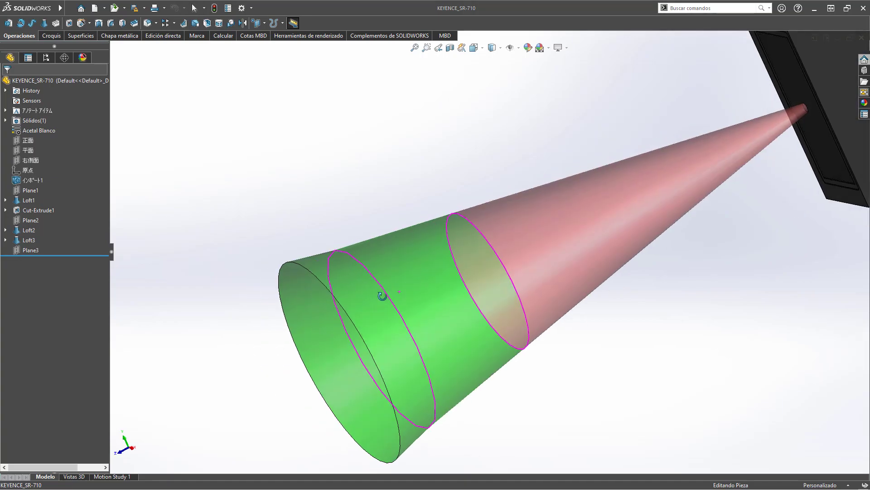
{"action": "scroll", "coordinate": [374, 336], "scroll_direction": "down", "scroll_amount": 2}
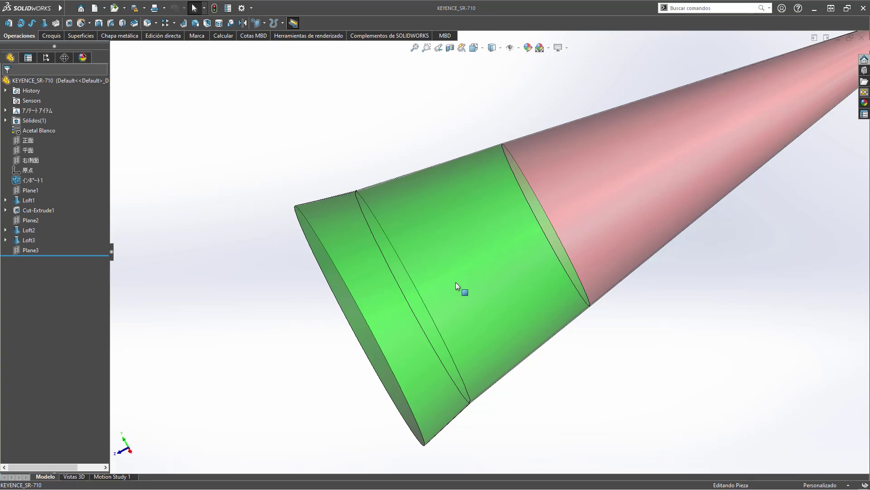
{"action": "key", "text": "f"}
{"action": "left_click", "coordinate": [29, 230]}
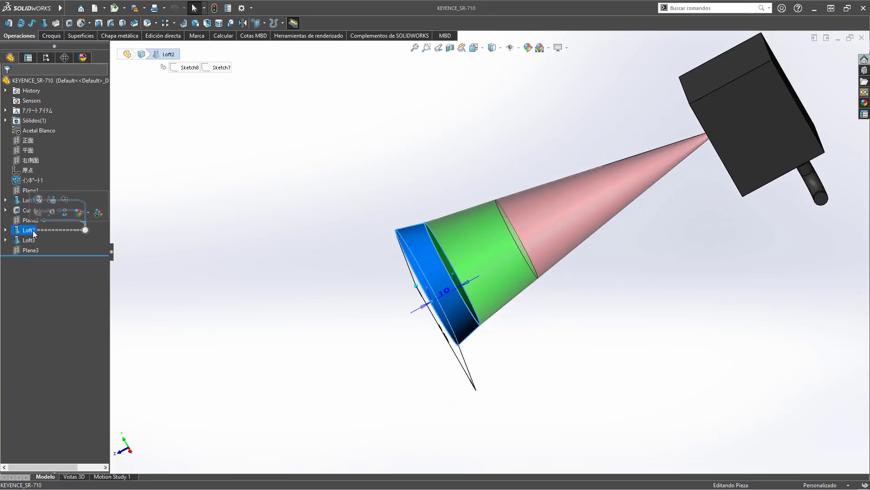
{"action": "left_click", "coordinate": [34, 239]}
{"action": "left_click", "coordinate": [20, 202]}
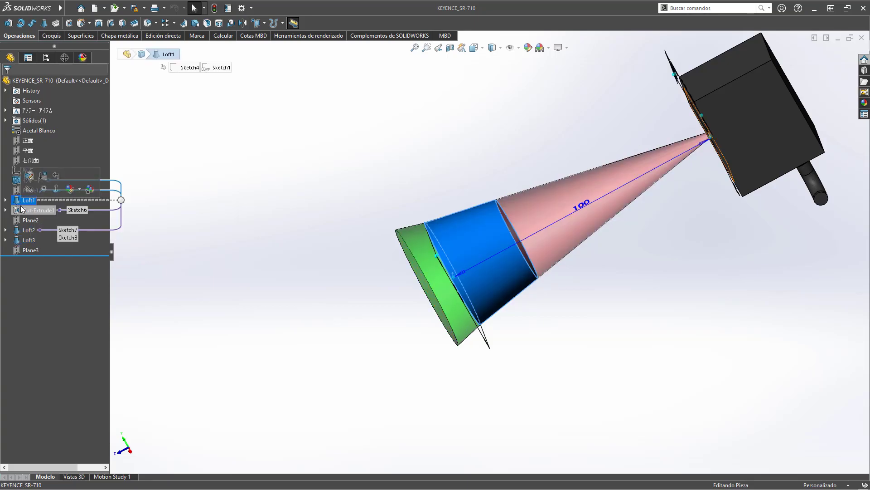
{"action": "left_click", "coordinate": [286, 267]}
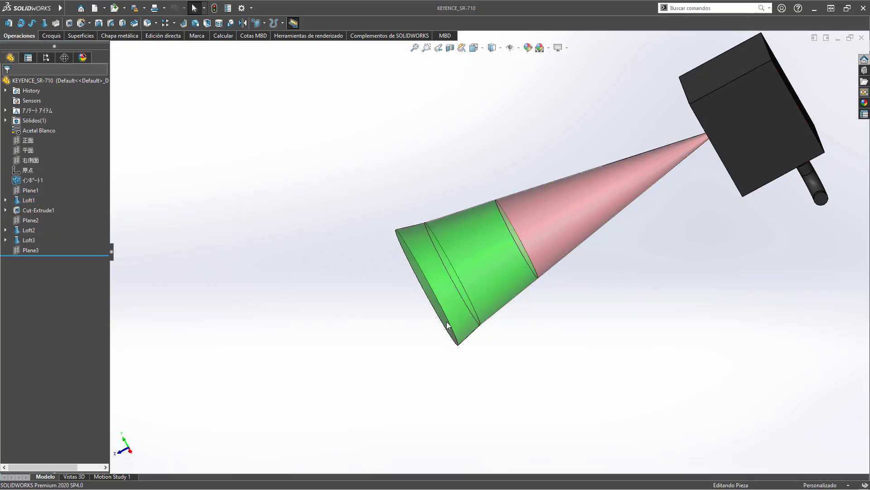
{"action": "middle_click_drag", "start_coordinate": [507, 290], "coordinate": [540, 245]}
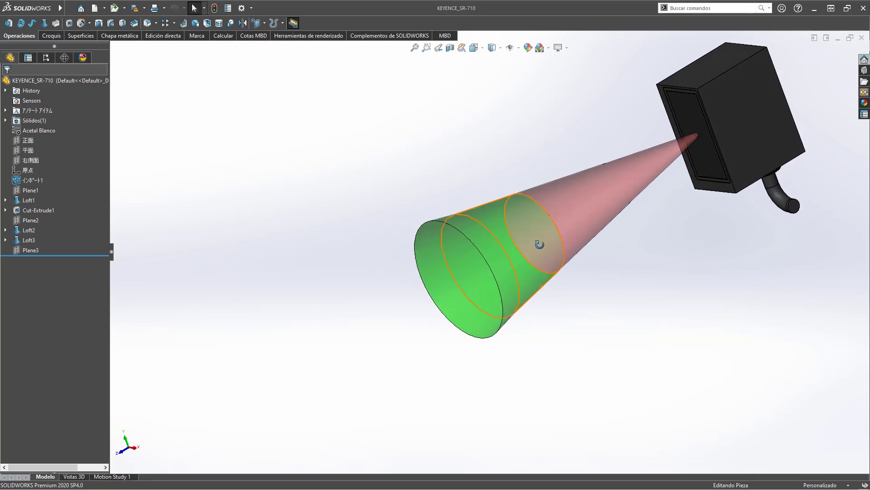
{"action": "scroll", "coordinate": [533, 262], "scroll_direction": "up", "scroll_amount": 3}
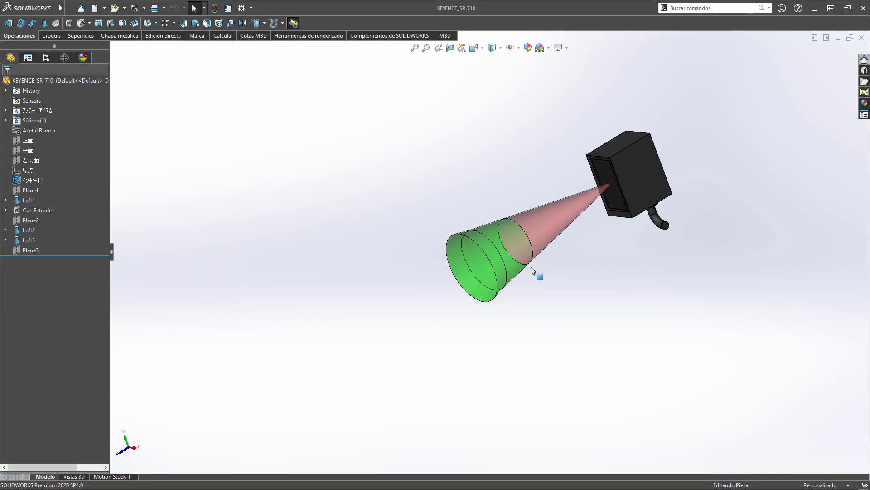